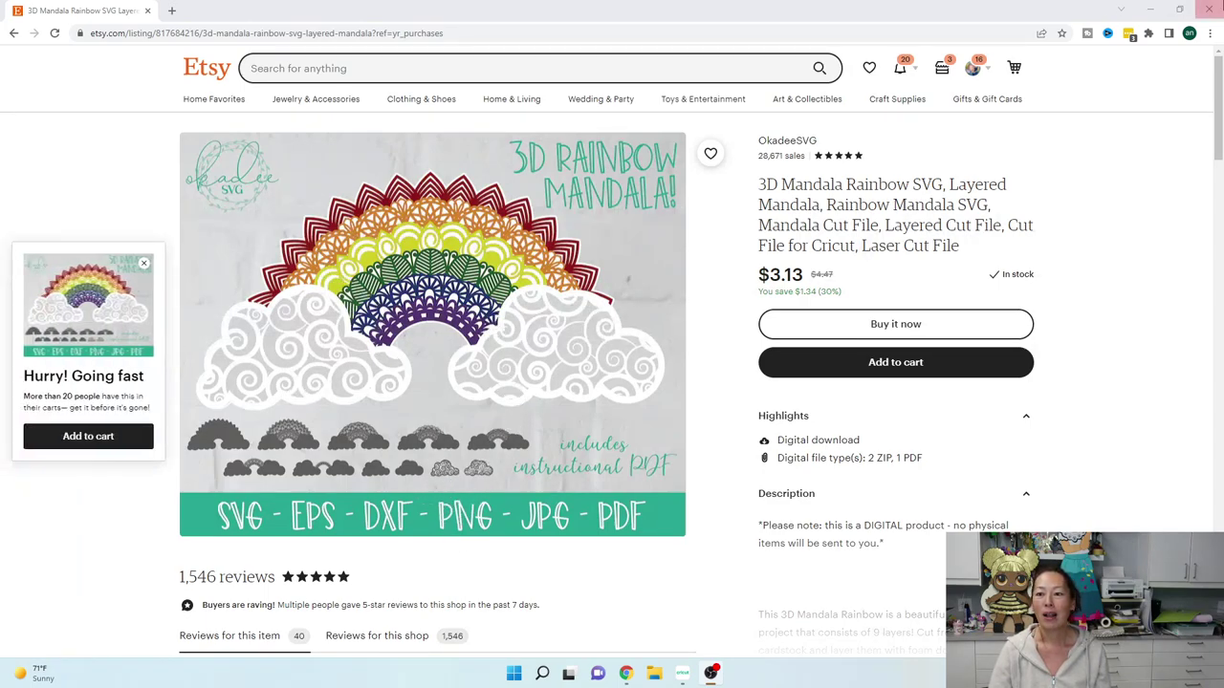
# Close the Etsy 3D rainbow mandala listing to reveal the 'rainbow cricut' project.
pyautogui.click(1209, 9)
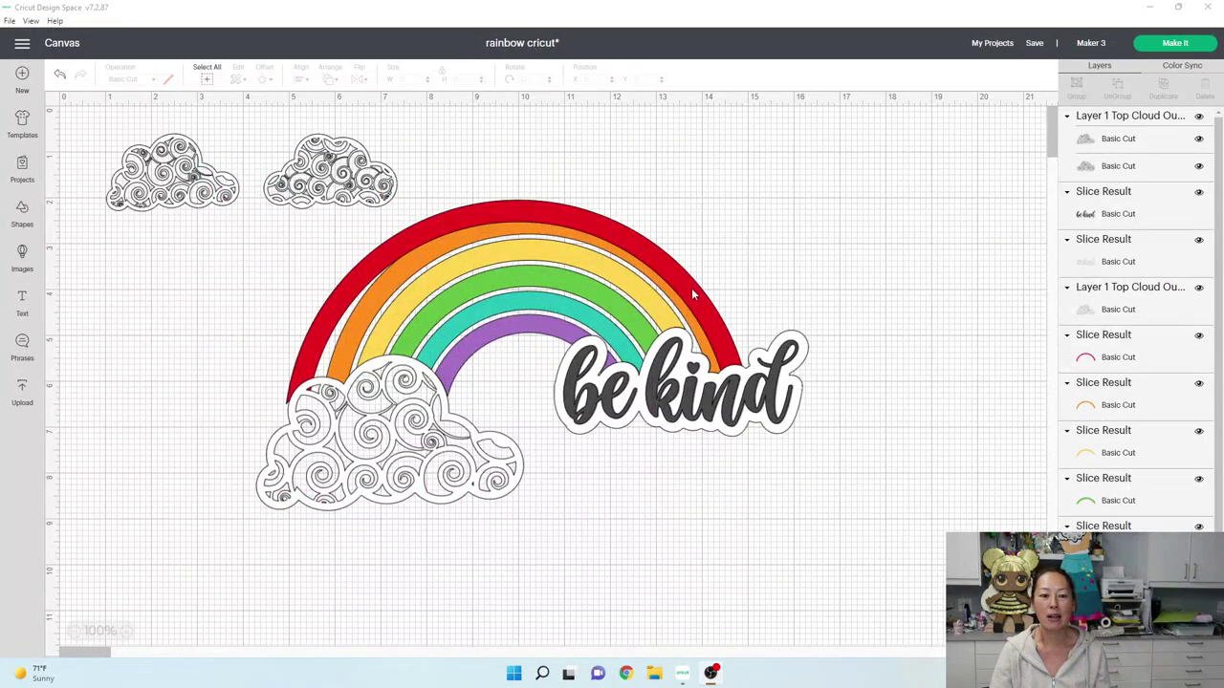
# Move the rainbow, cloud and 'be kind' design to the top right and shrink it to about 4.9 in wide.
pyautogui.moveTo(692, 288)
pyautogui.mouseDown()
pyautogui.moveTo(696, 269)
pyautogui.moveTo(708, 287)
pyautogui.mouseUp()
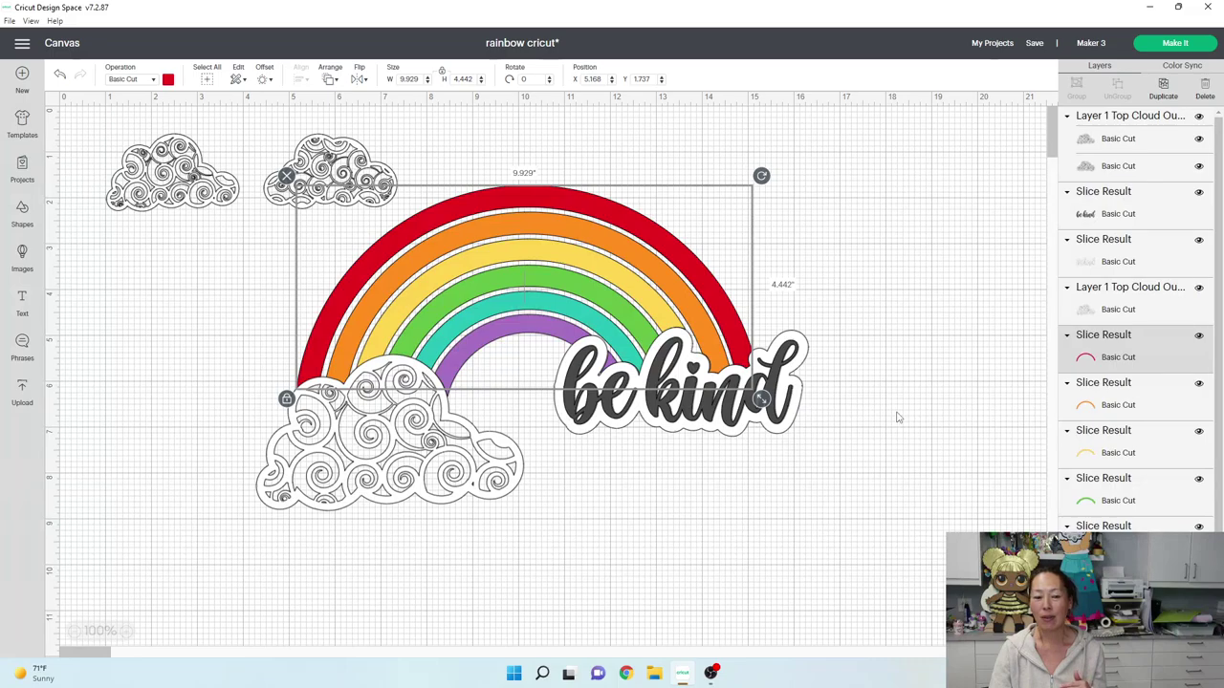
pyautogui.click(327, 535)
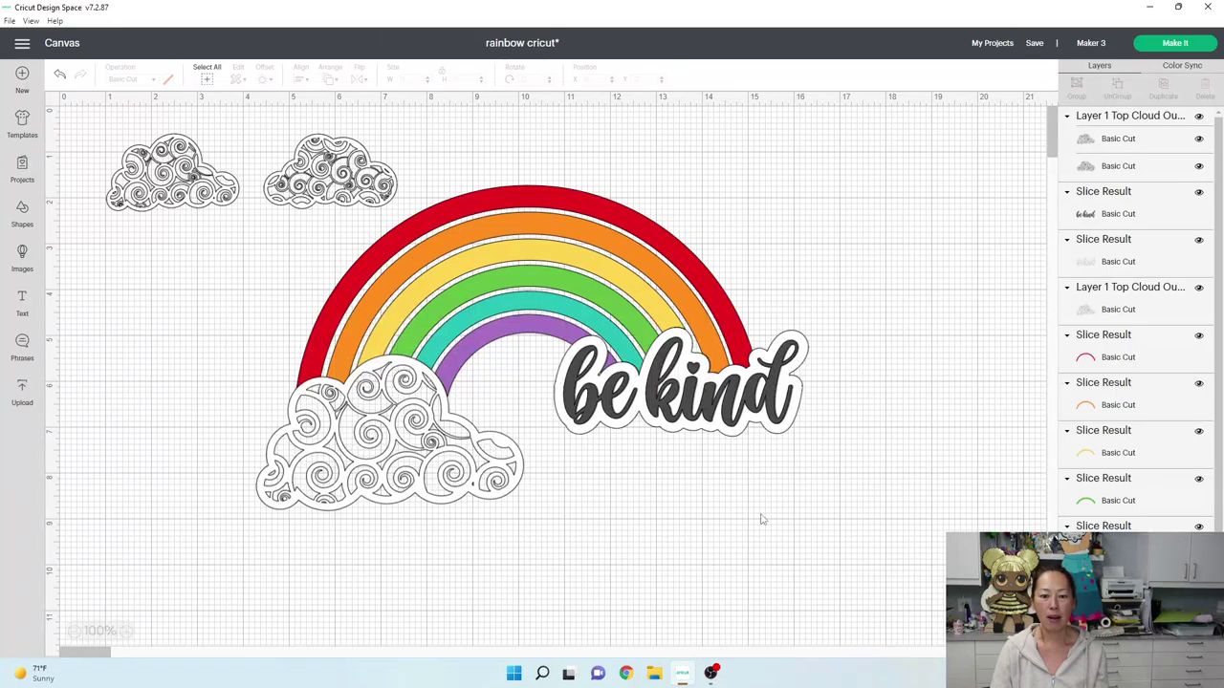
pyautogui.moveTo(770, 521); pyautogui.dragTo(302, 297)
pyautogui.moveTo(409, 309); pyautogui.dragTo(594, 255)
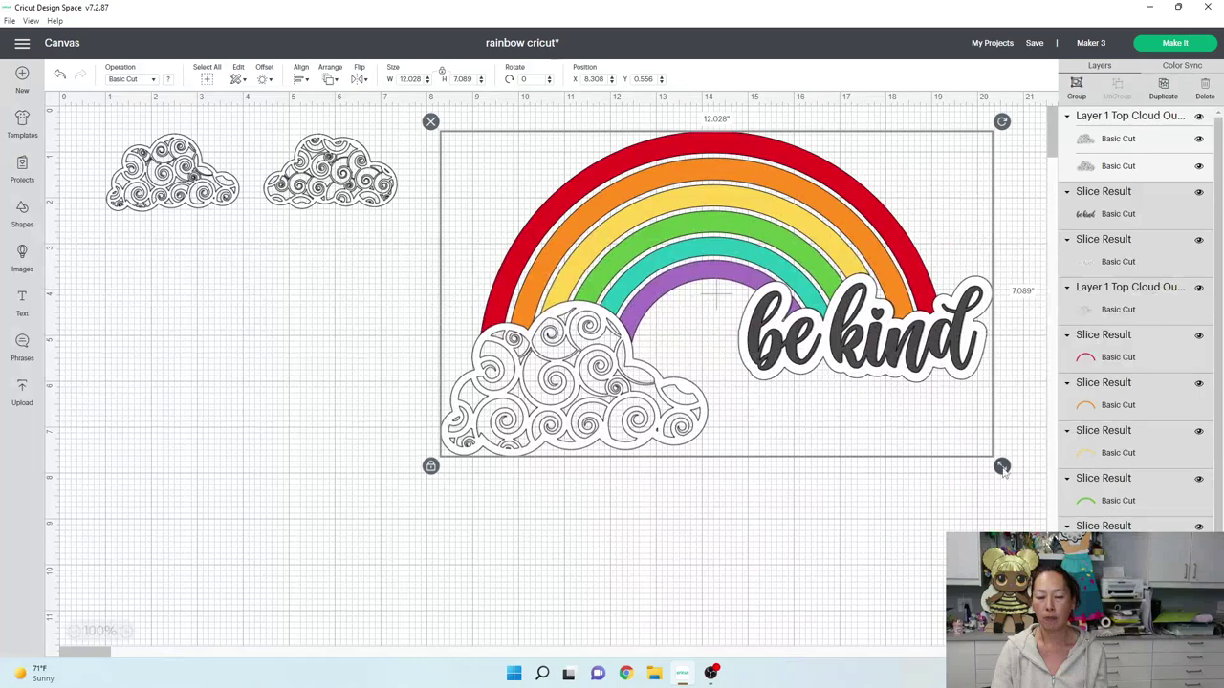
pyautogui.moveTo(1001, 466); pyautogui.dragTo(862, 184)
# Move the two swirl clouds down, ungroup them and delete the right cloud.
pyautogui.click(355, 201)
pyautogui.moveTo(355, 201); pyautogui.dragTo(493, 458)
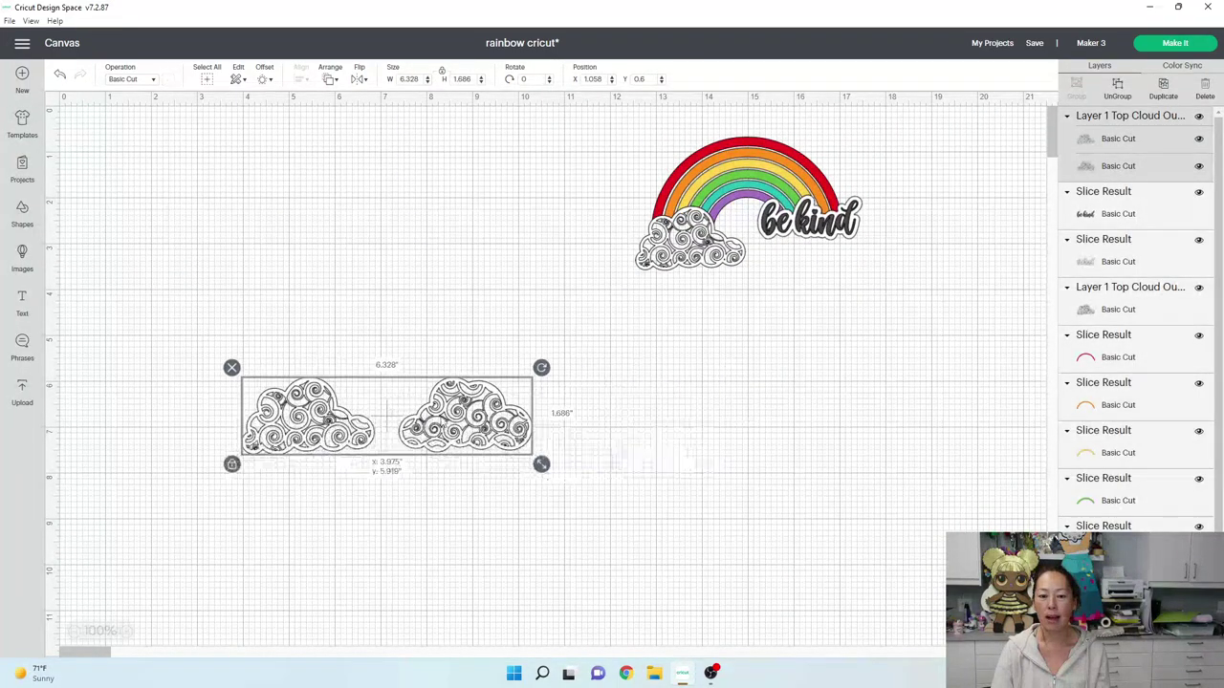
pyautogui.click(1116, 89)
pyautogui.click(483, 435)
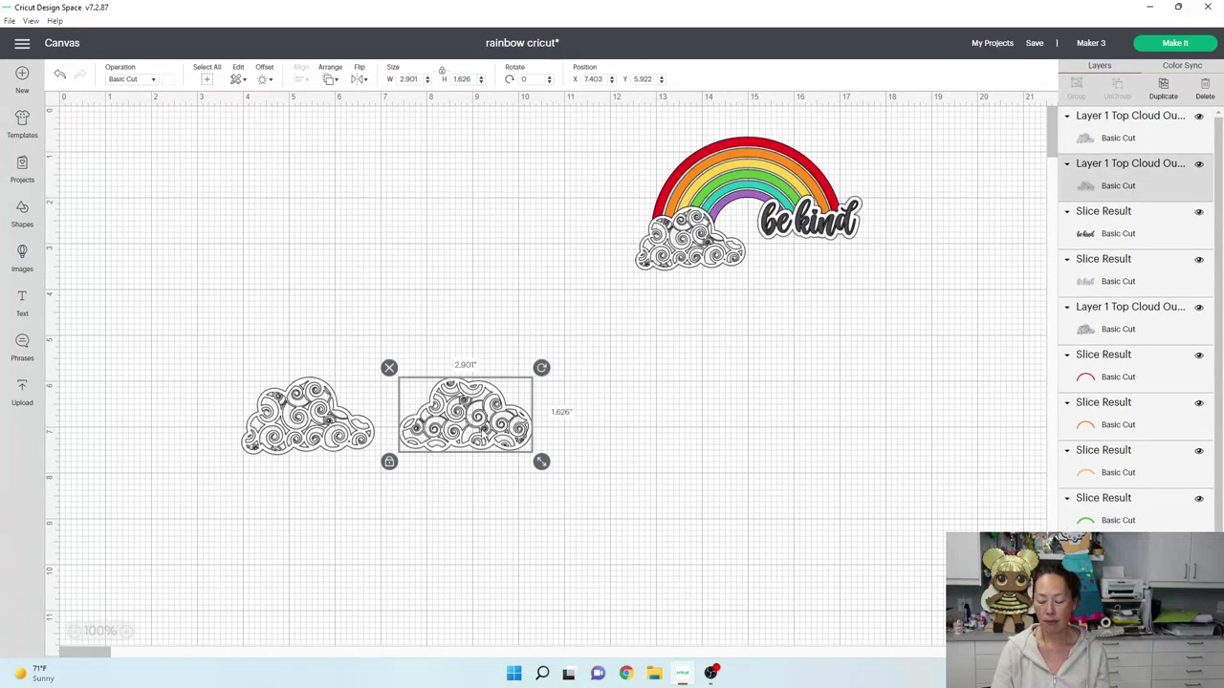
pyautogui.press('Delete')
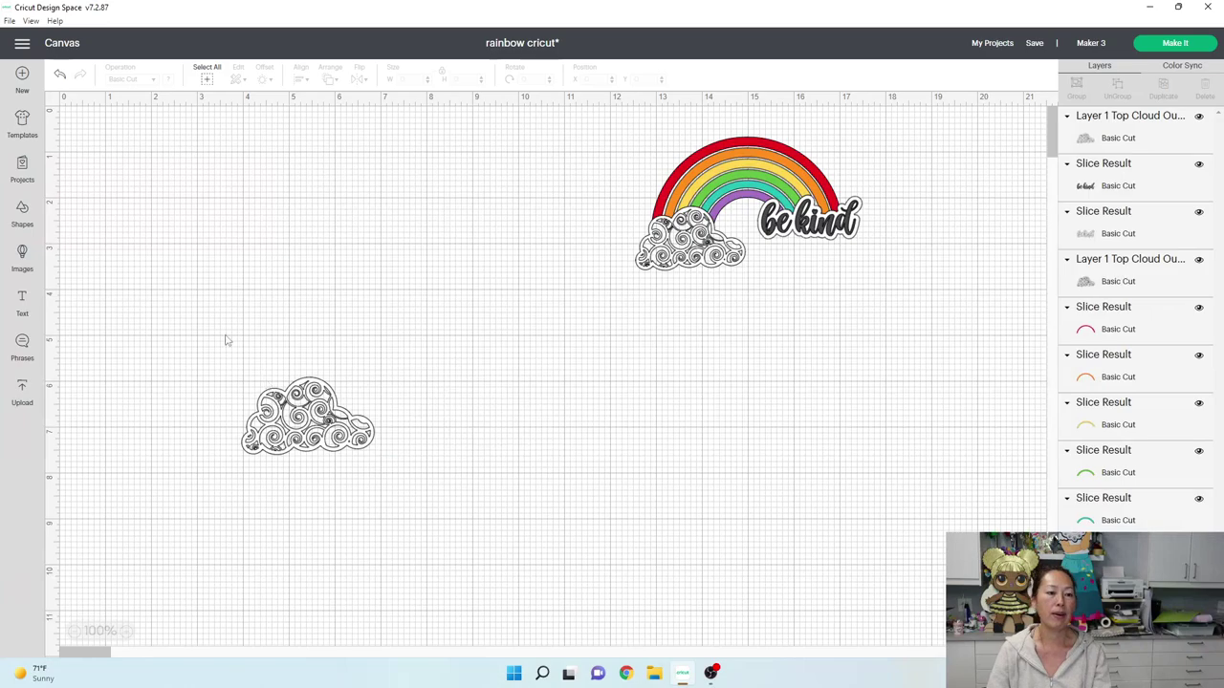
# Search the image library for 'rainbow' and browse the results for a rainbow-with-clouds image.
pyautogui.click(20, 214)
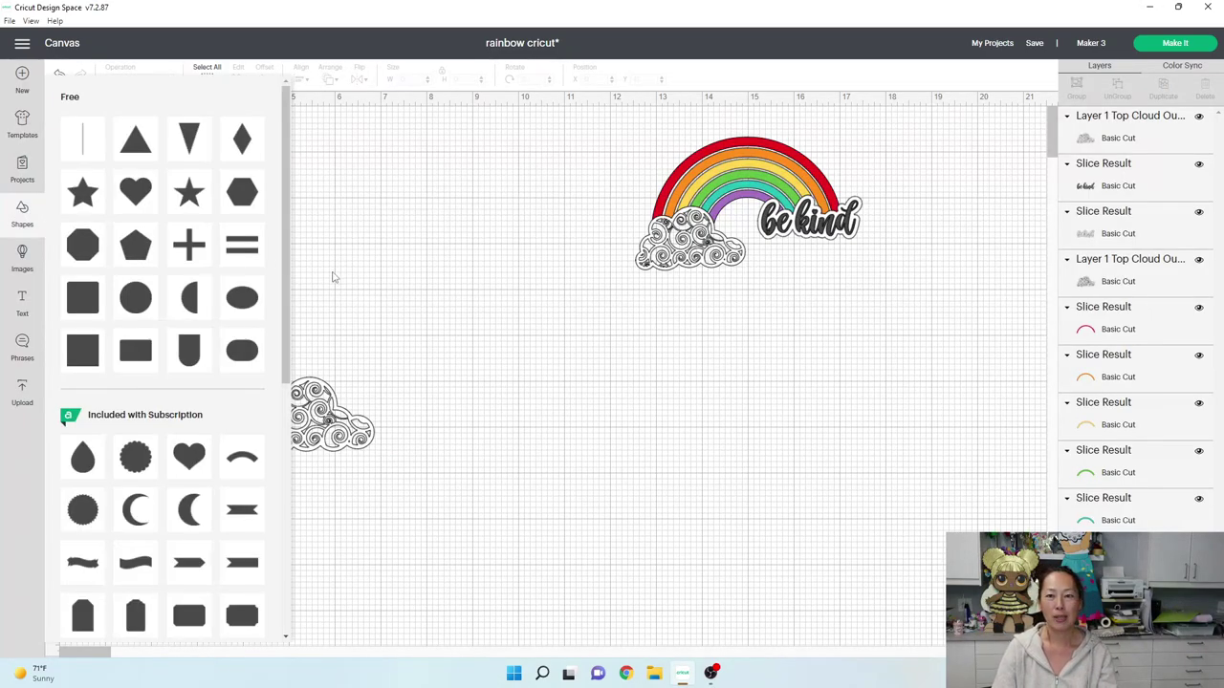
pyautogui.click(22, 256)
pyautogui.click(336, 120)
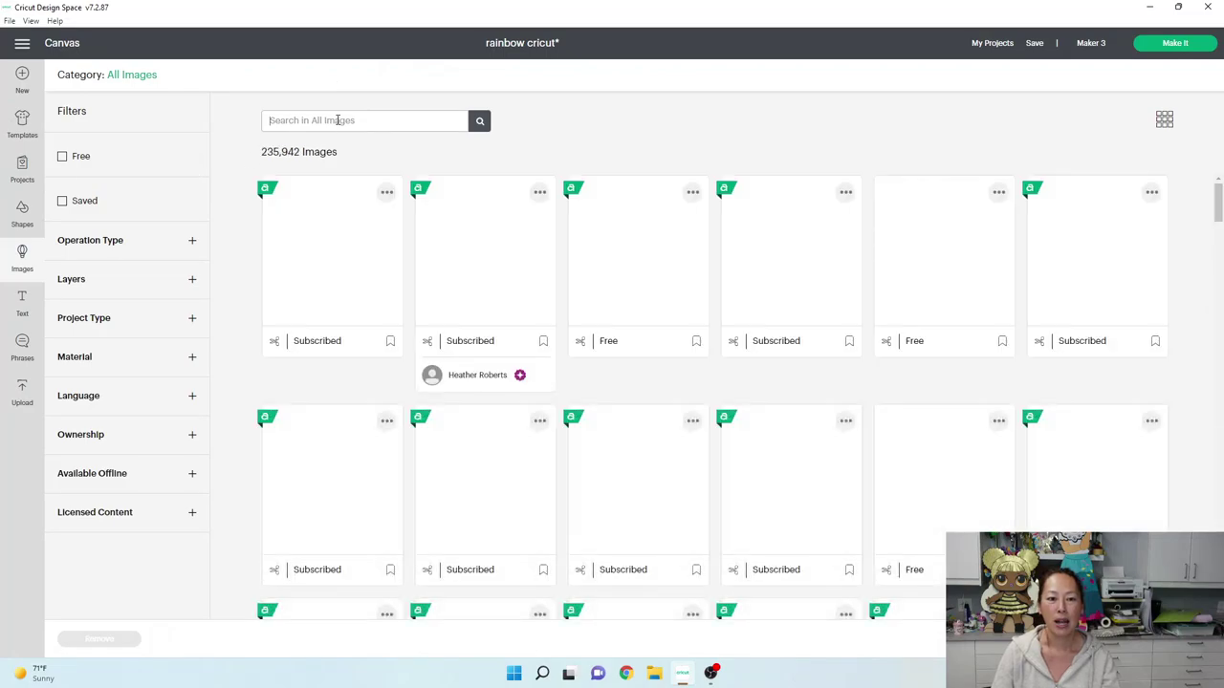
pyautogui.write('rainbow')
pyautogui.press('Return')
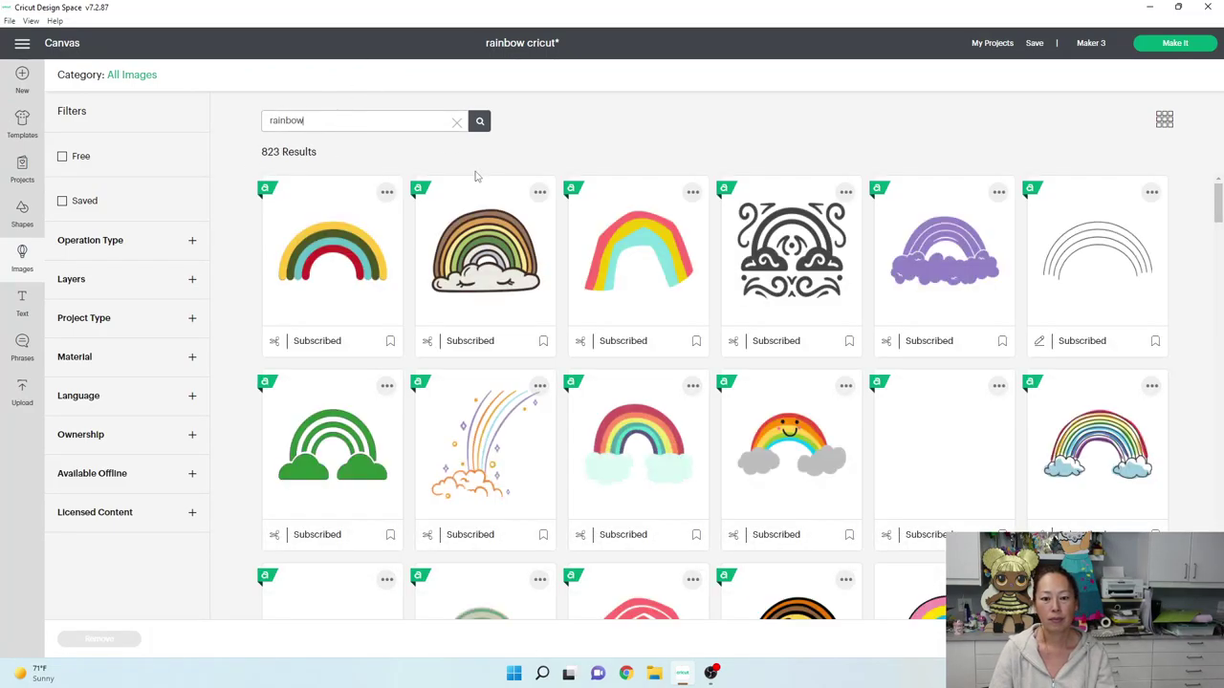
pyautogui.scroll(-3, 597, 243)
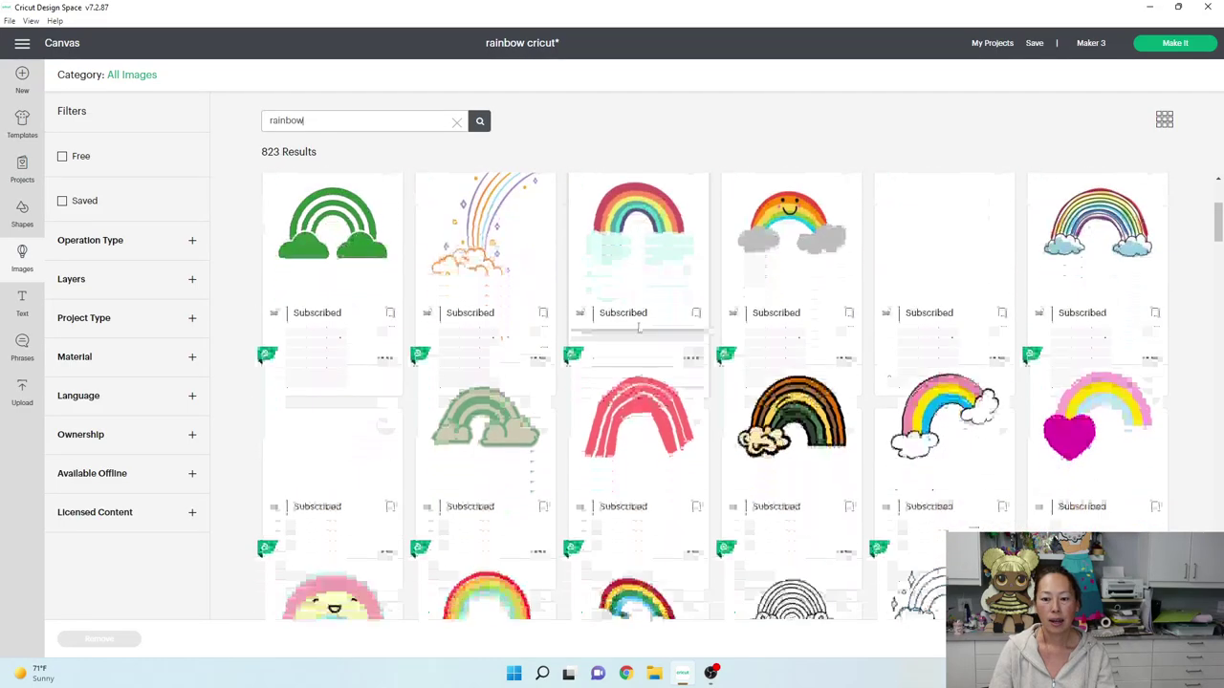
pyautogui.scroll(-3, 638, 328)
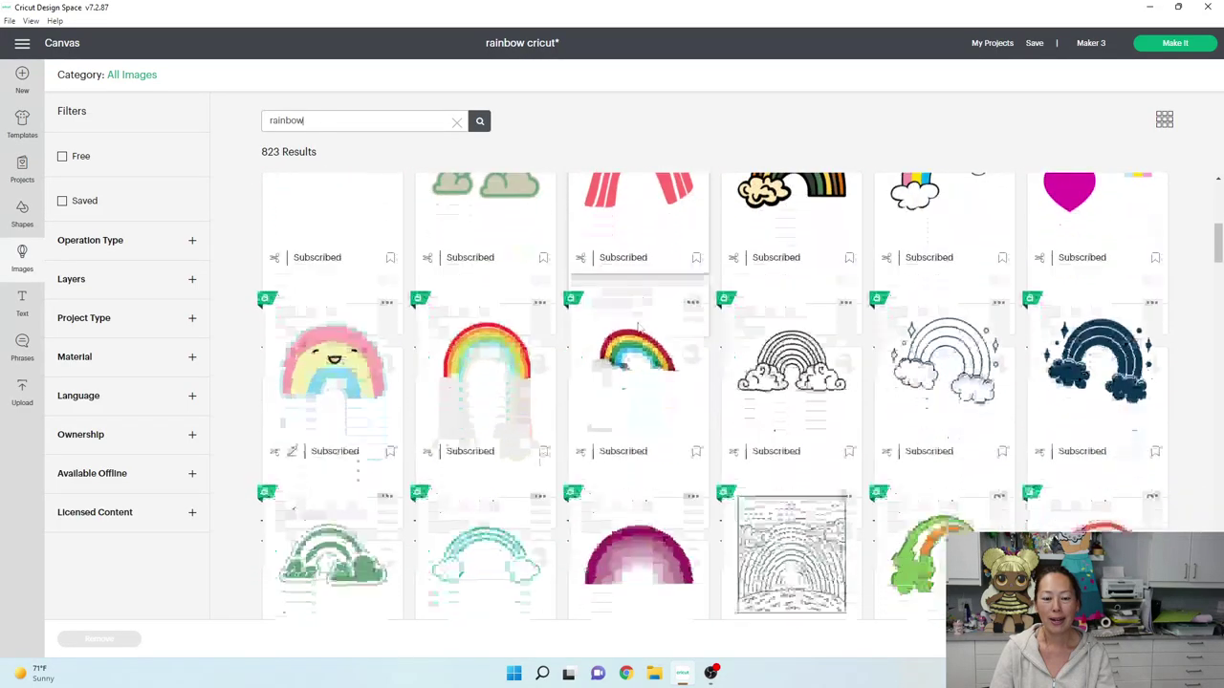
pyautogui.scroll(-1, 639, 328)
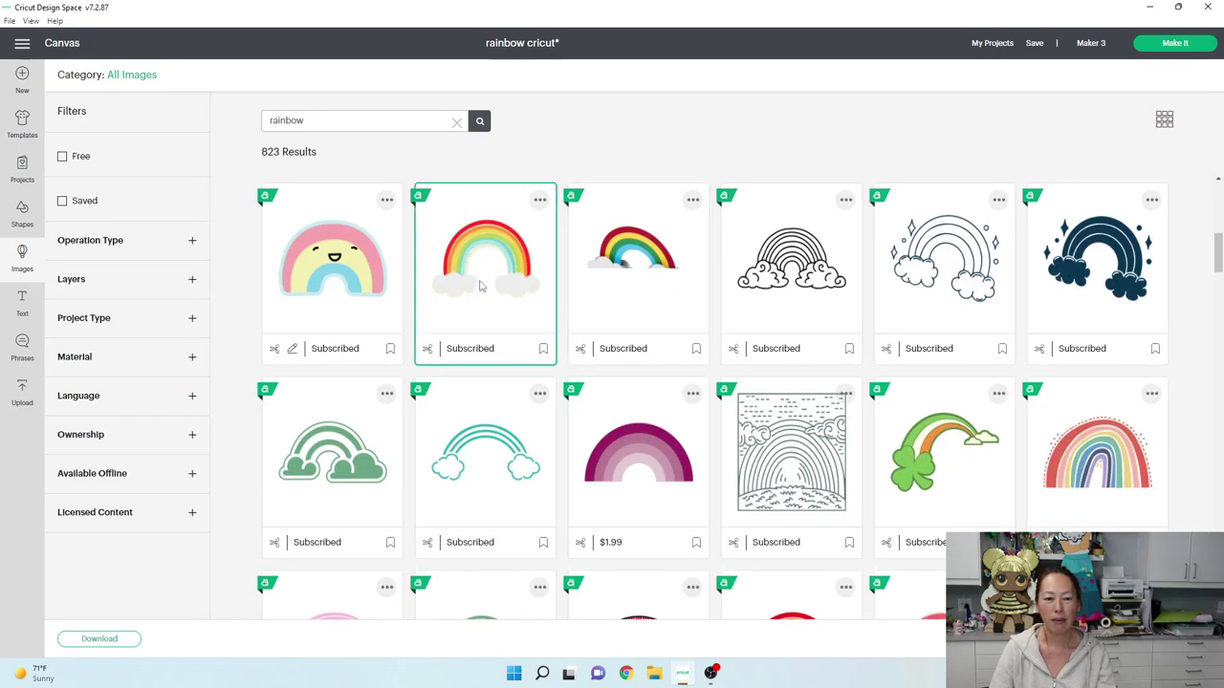
pyautogui.scroll(-2, 479, 298)
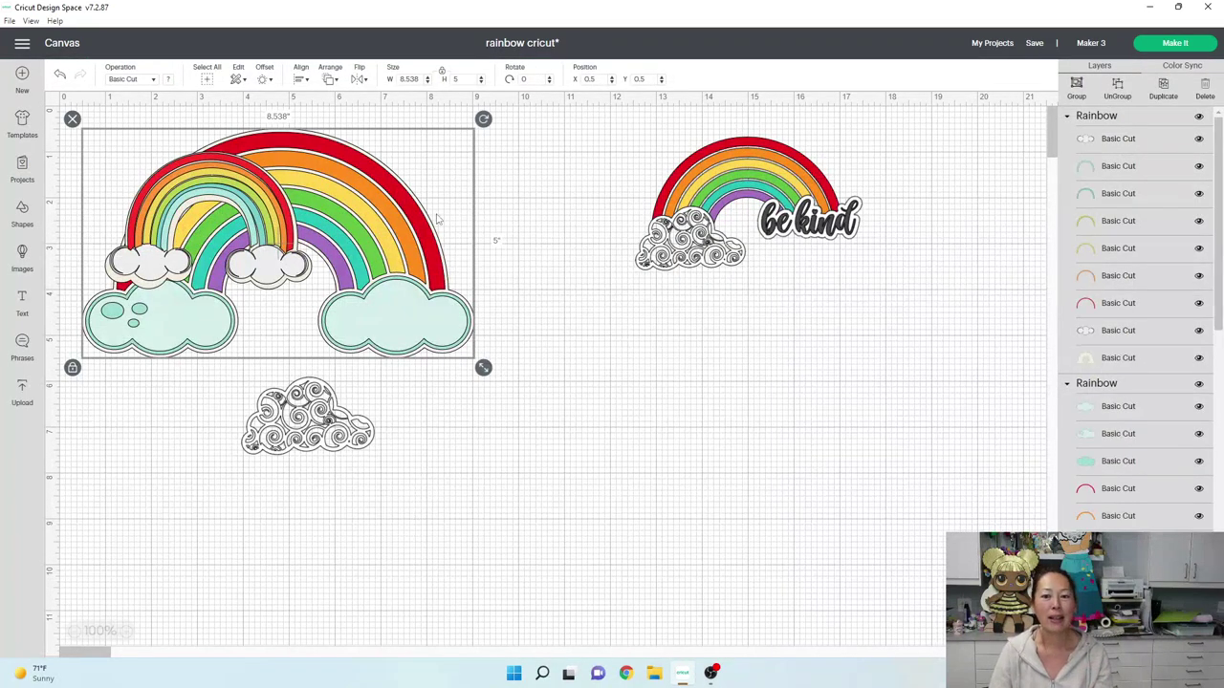
# Nudge the inserted rainbow down and right, then delete the small rainbow with clouds.
pyautogui.moveTo(260, 194); pyautogui.dragTo(370, 193)
pyautogui.click(391, 381)
pyautogui.click(230, 230)
pyautogui.press('Delete')
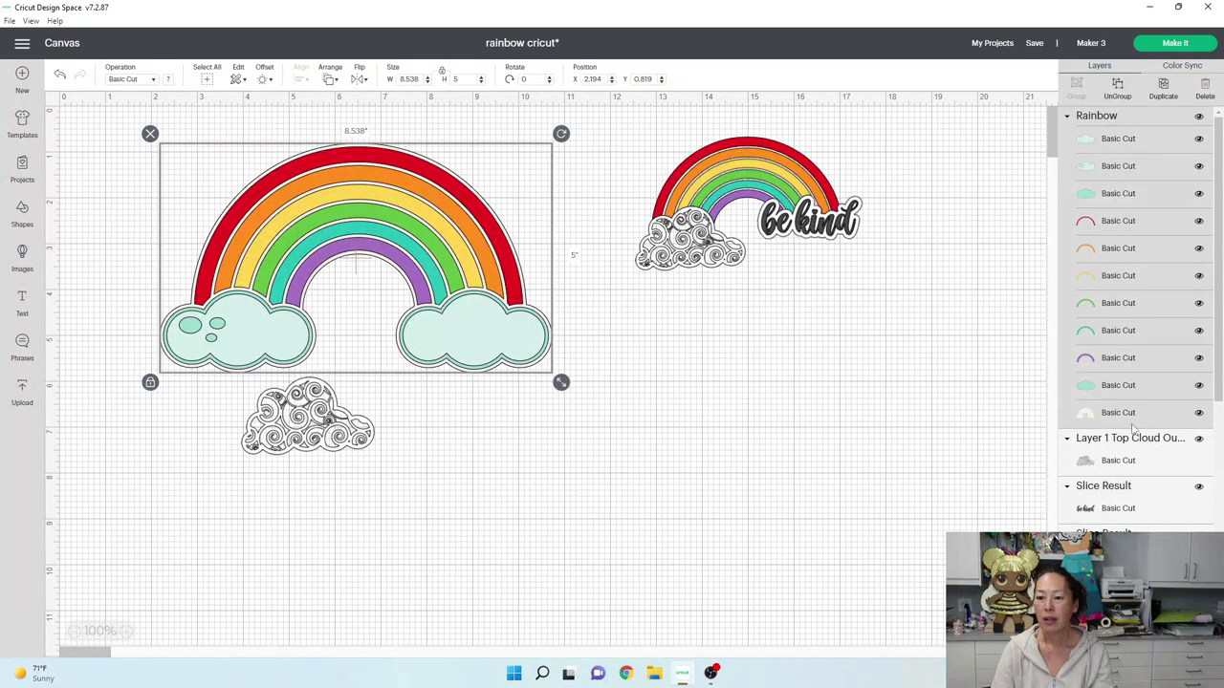
# Delete the new rainbow's five cloud pieces, leaving only its coloured arcs.
pyautogui.click(1138, 140)
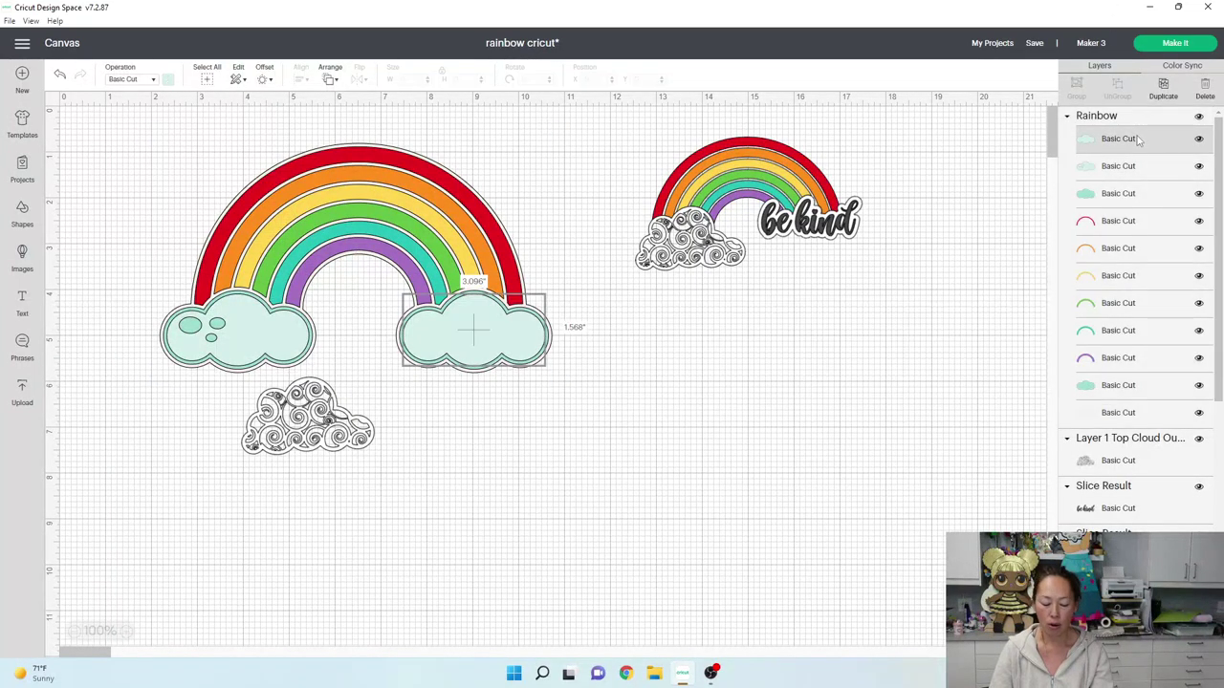
pyautogui.keyDown('shift'); pyautogui.click(1136, 167); pyautogui.keyUp('shift')
pyautogui.keyDown('shift'); pyautogui.click(1132, 206); pyautogui.keyUp('shift')
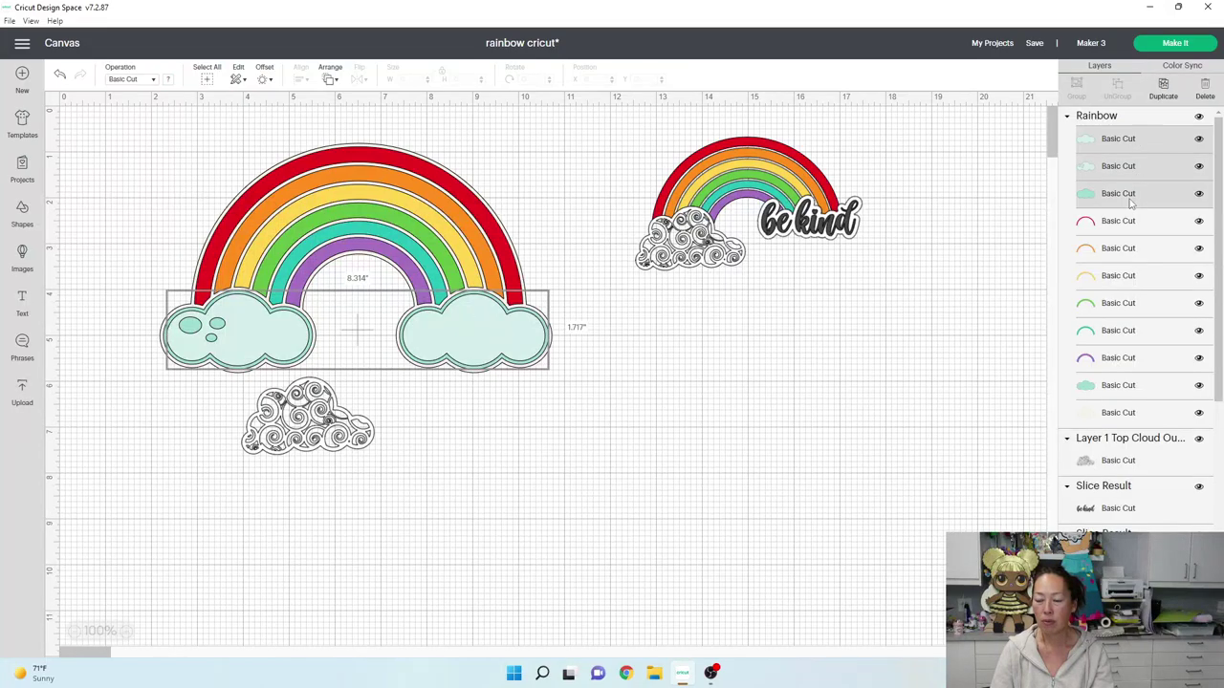
pyautogui.keyDown('shift'); pyautogui.click(1099, 386); pyautogui.keyUp('shift')
pyautogui.keyDown('shift'); pyautogui.click(1099, 415); pyautogui.keyUp('shift')
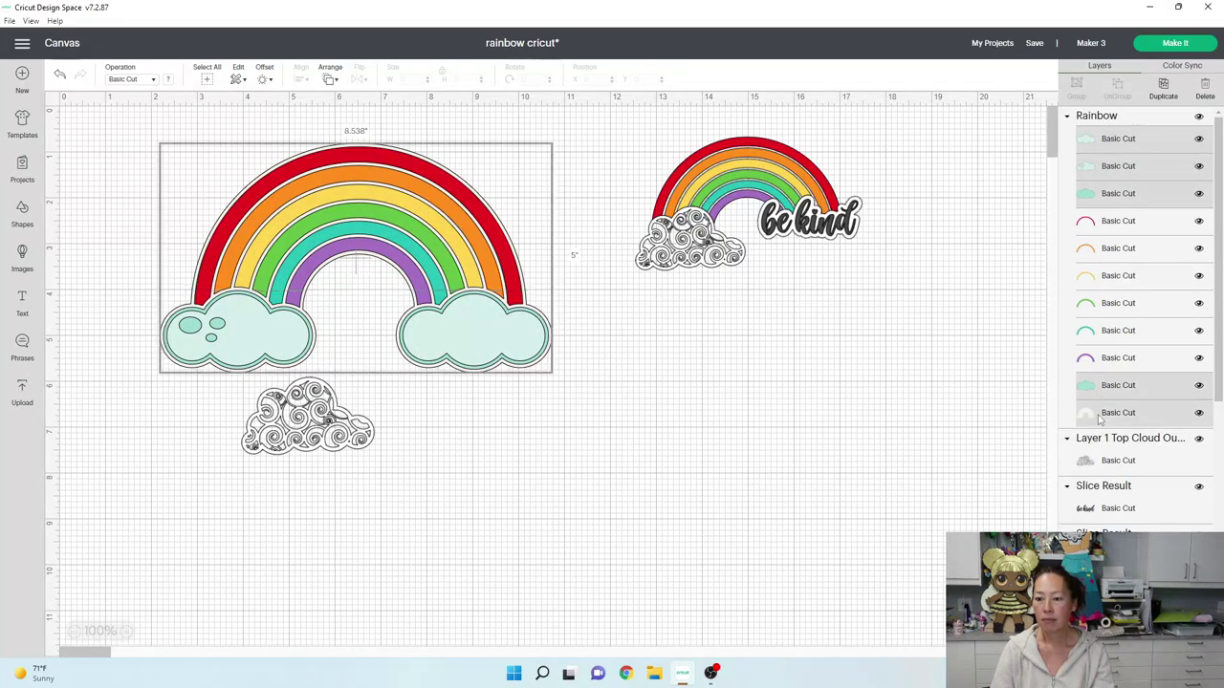
pyautogui.press('Delete')
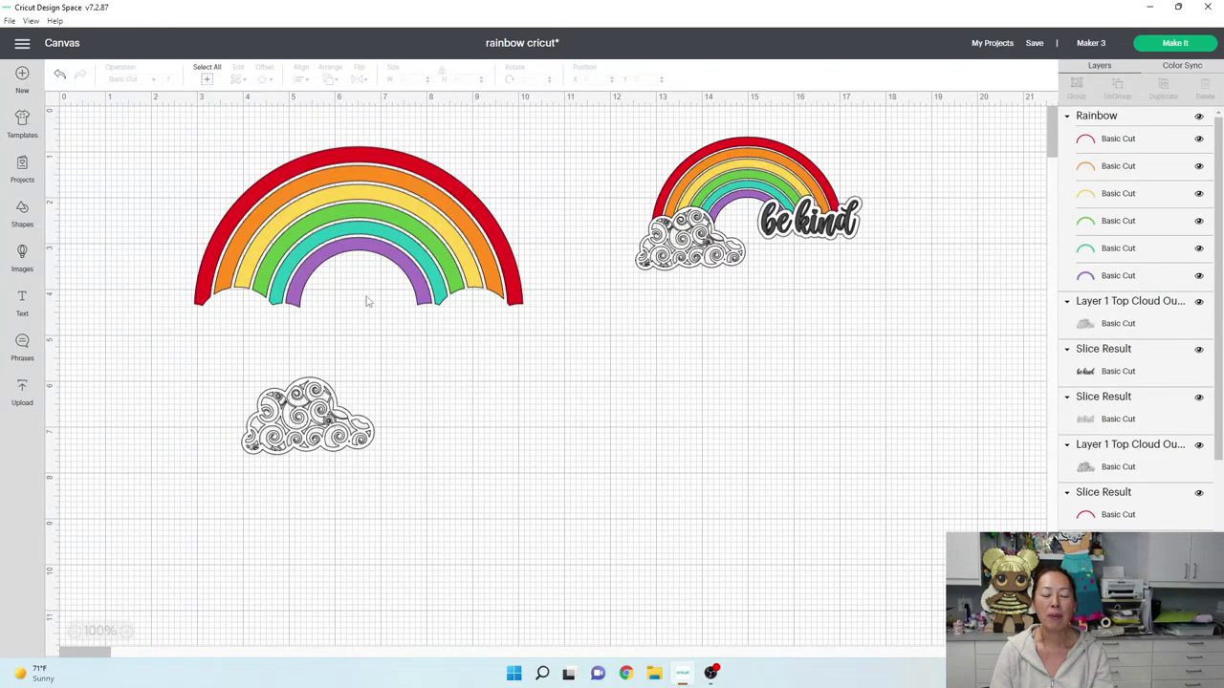
# Enlarge the swirl cloud to about 4.6 in wide, set it over the rainbow's left end, and bring it to front.
pyautogui.click(352, 421)
pyautogui.moveTo(378, 460); pyautogui.dragTo(461, 509)
pyautogui.moveTo(344, 435); pyautogui.dragTo(248, 391)
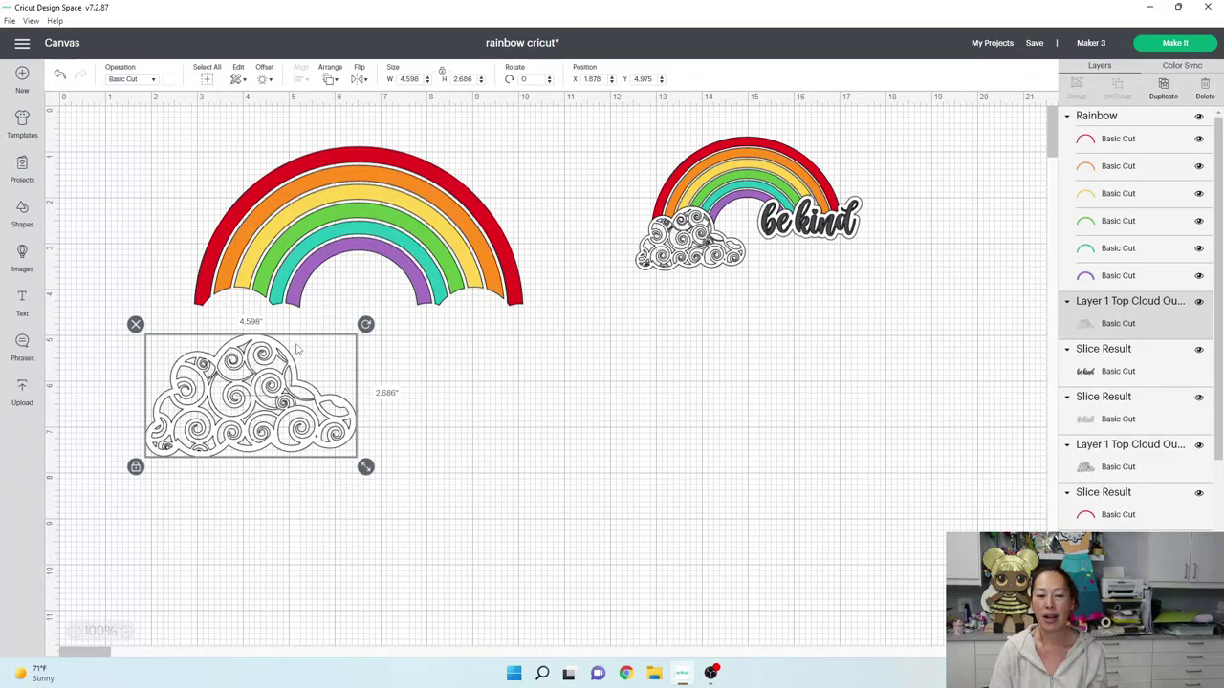
pyautogui.moveTo(253, 385); pyautogui.dragTo(249, 324)
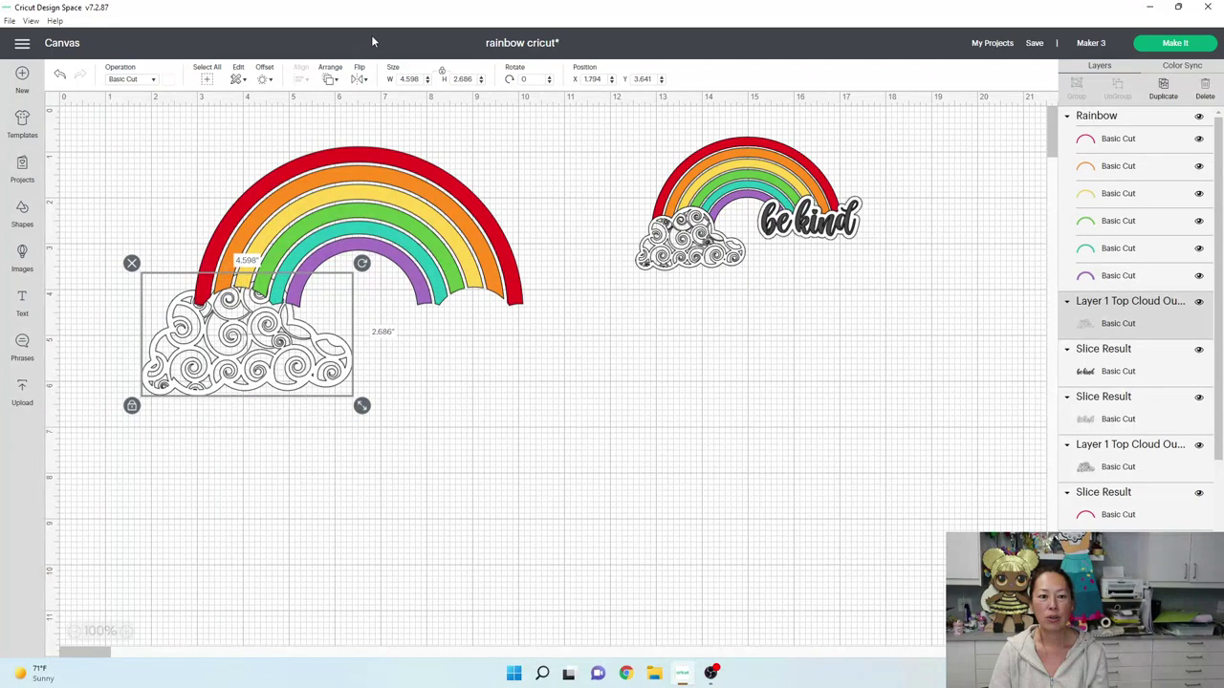
pyautogui.click(330, 78)
pyautogui.click(352, 149)
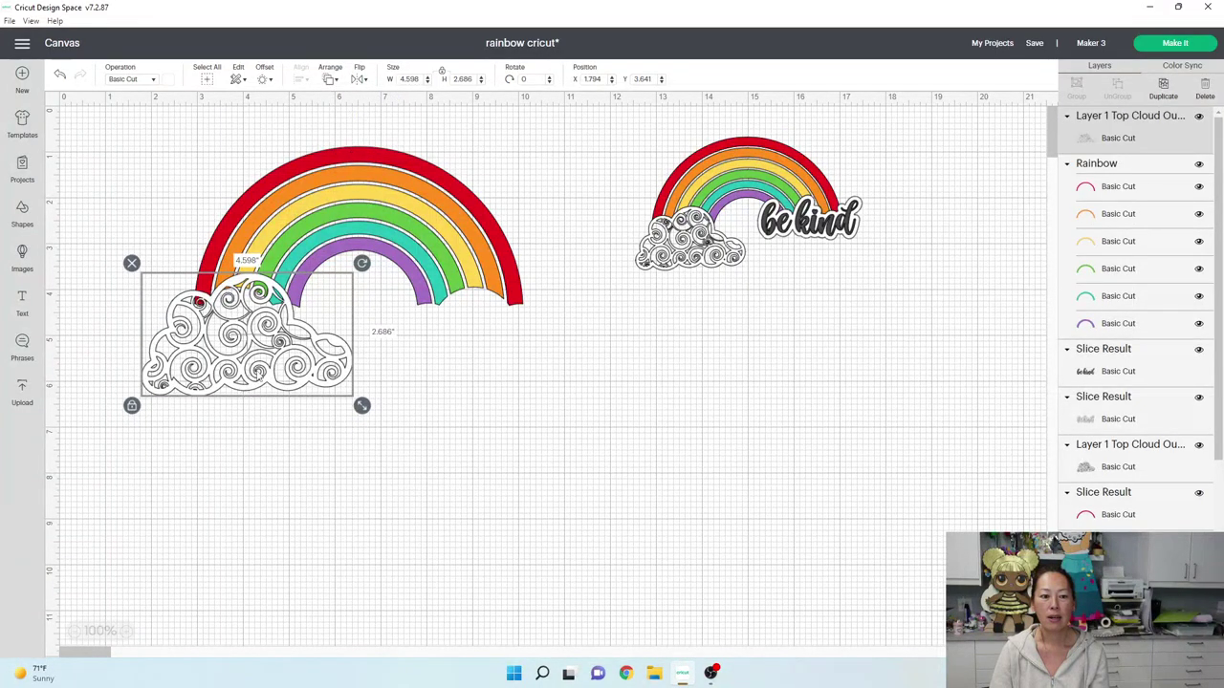
pyautogui.moveTo(258, 375); pyautogui.dragTo(267, 372)
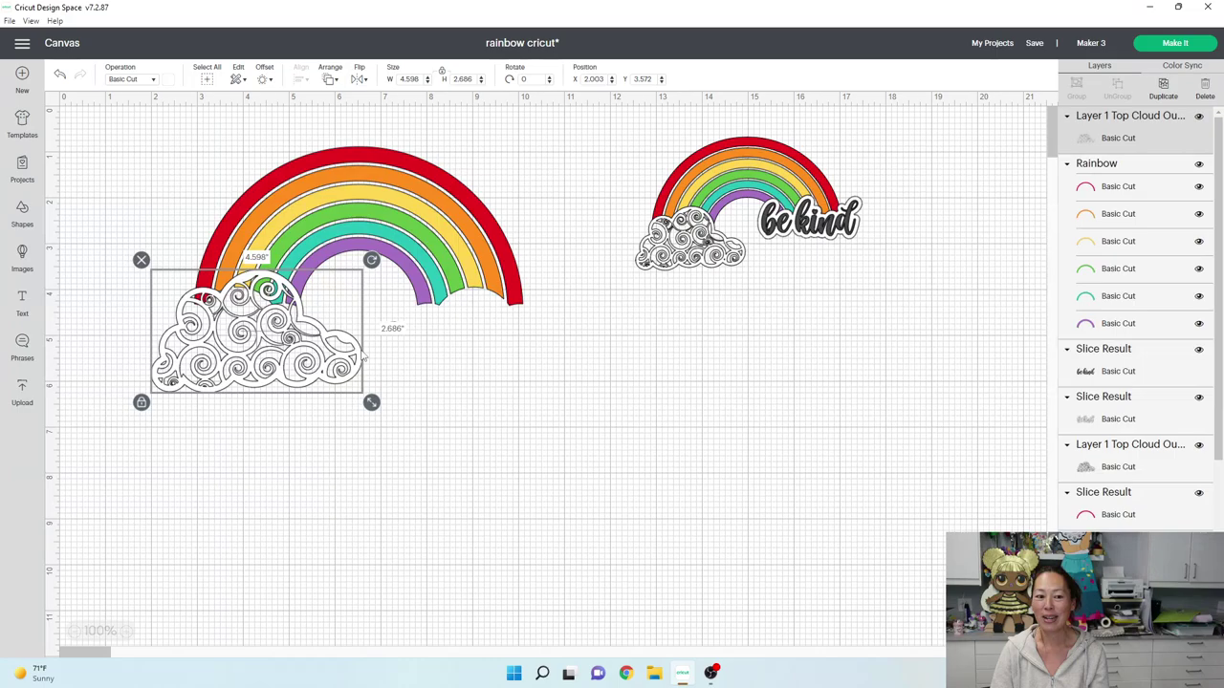
pyautogui.click(491, 527)
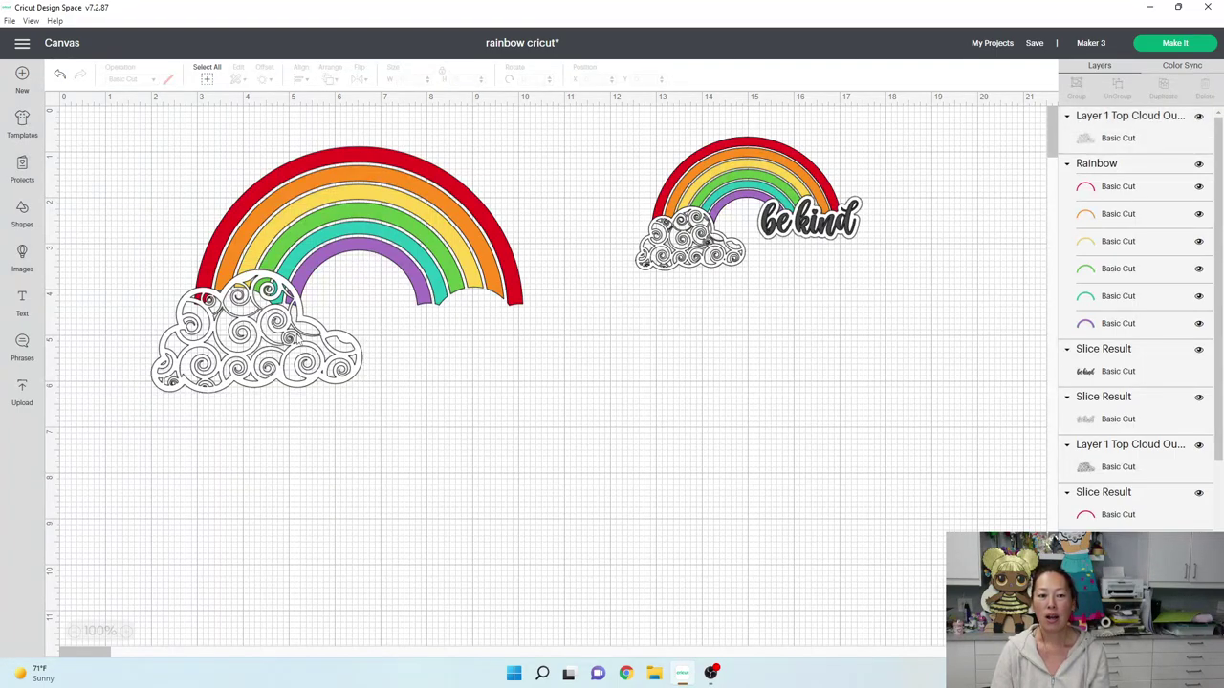
# Duplicate the swirl cloud and move the copy down and right.
pyautogui.click(1090, 144)
pyautogui.click(1163, 91)
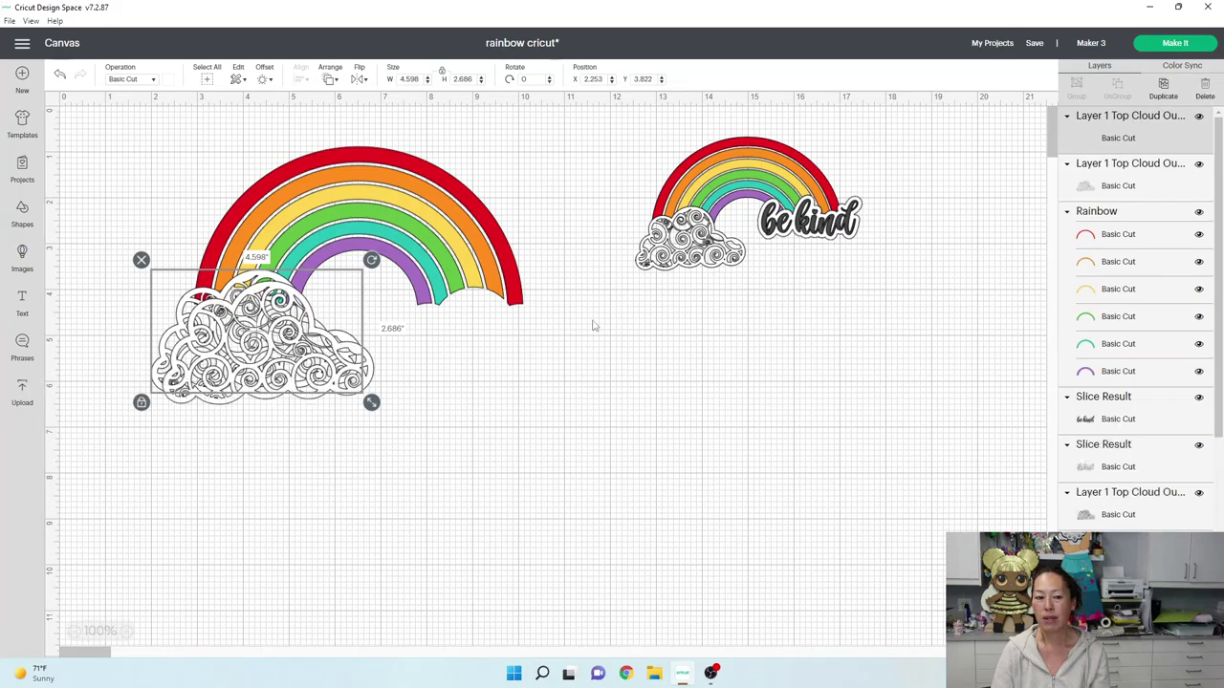
pyautogui.moveTo(268, 344); pyautogui.dragTo(588, 465)
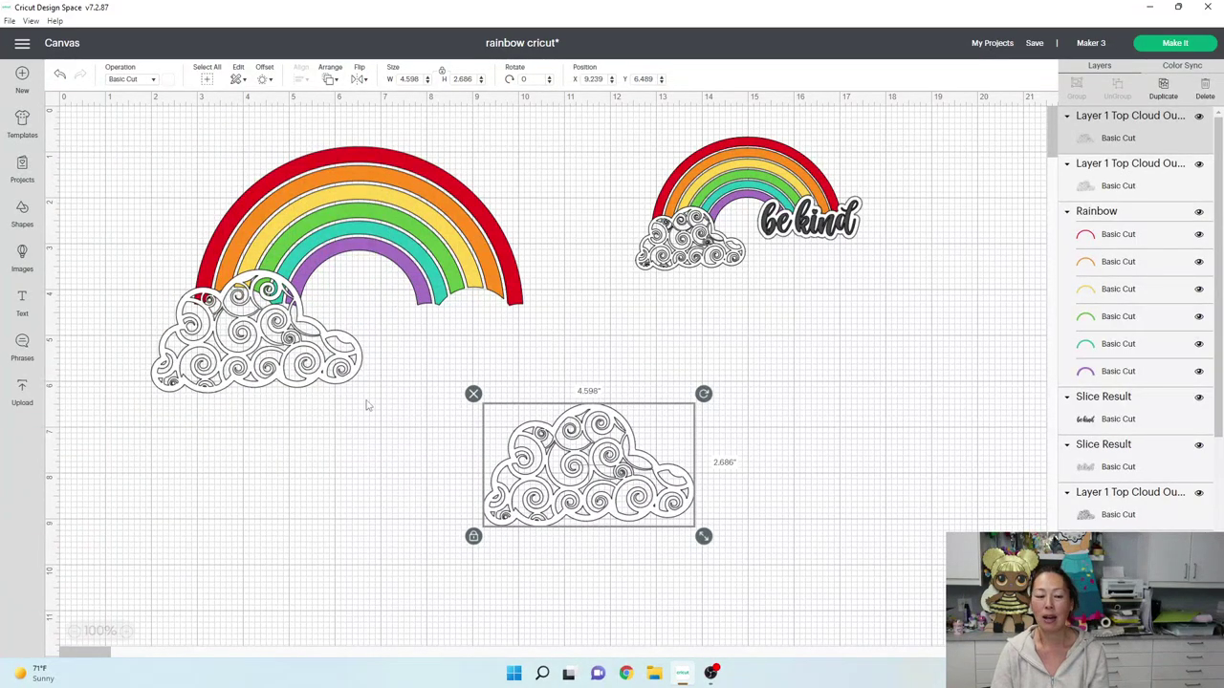
# Hide the original cloud's inner swirl contours so it becomes a solid white shape.
pyautogui.click(258, 359)
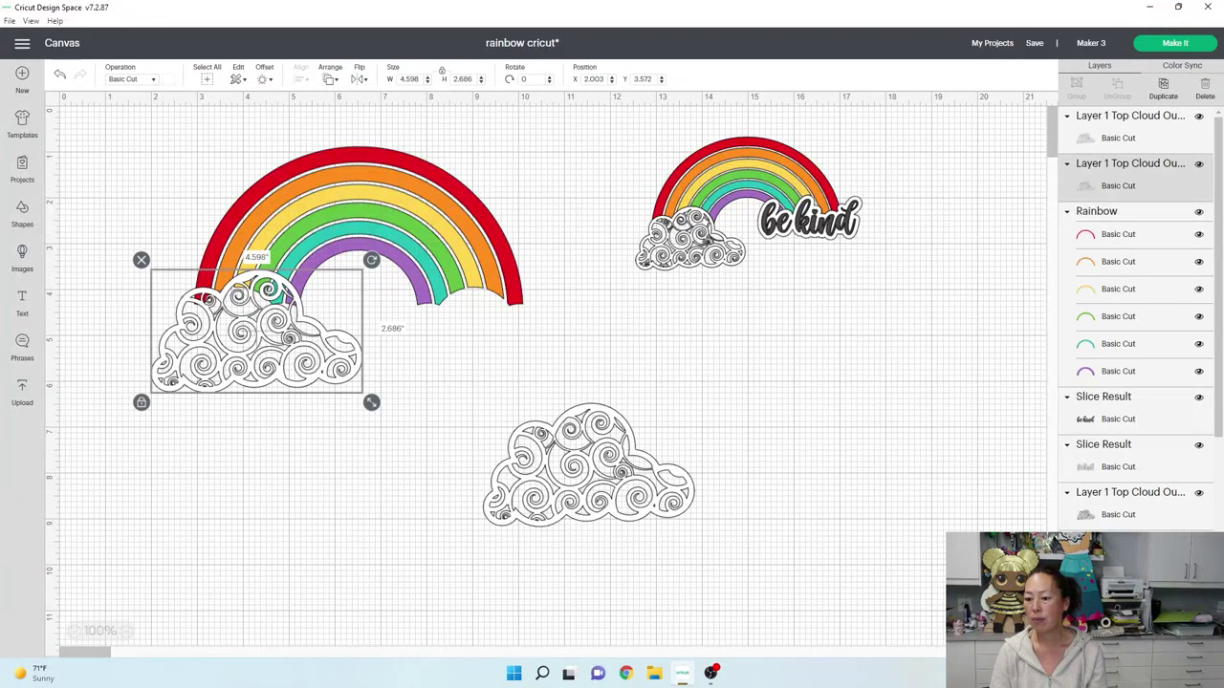
pyautogui.click(1195, 636)
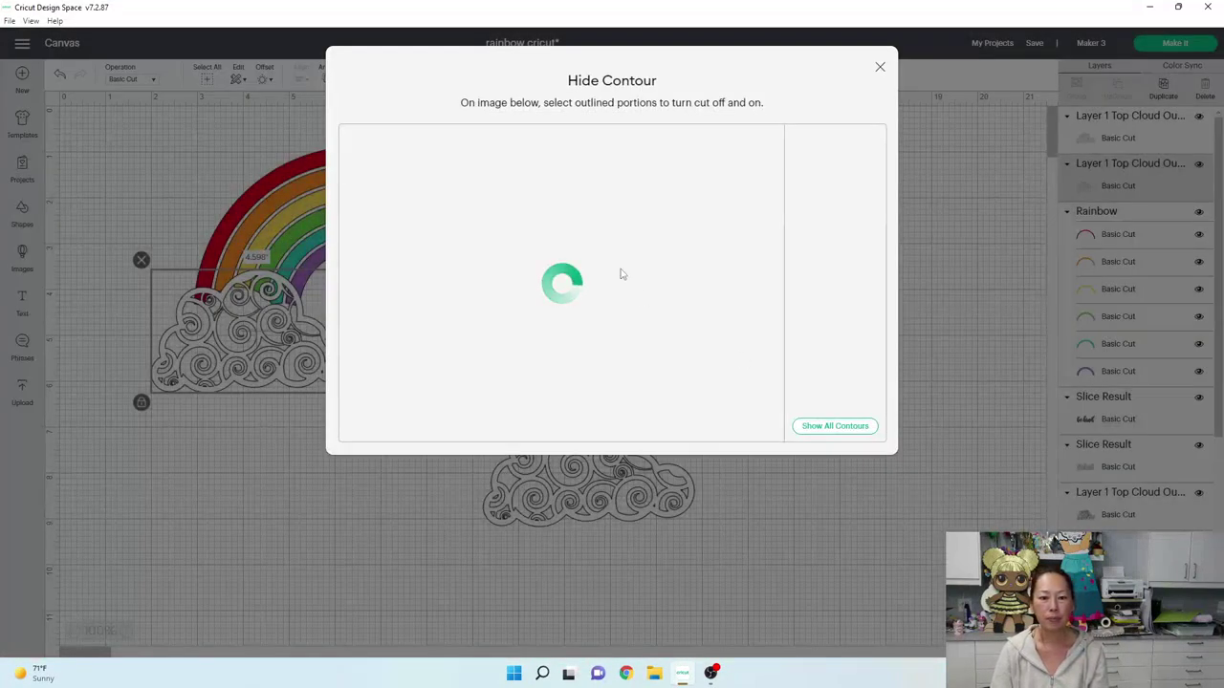
pyautogui.click(833, 427)
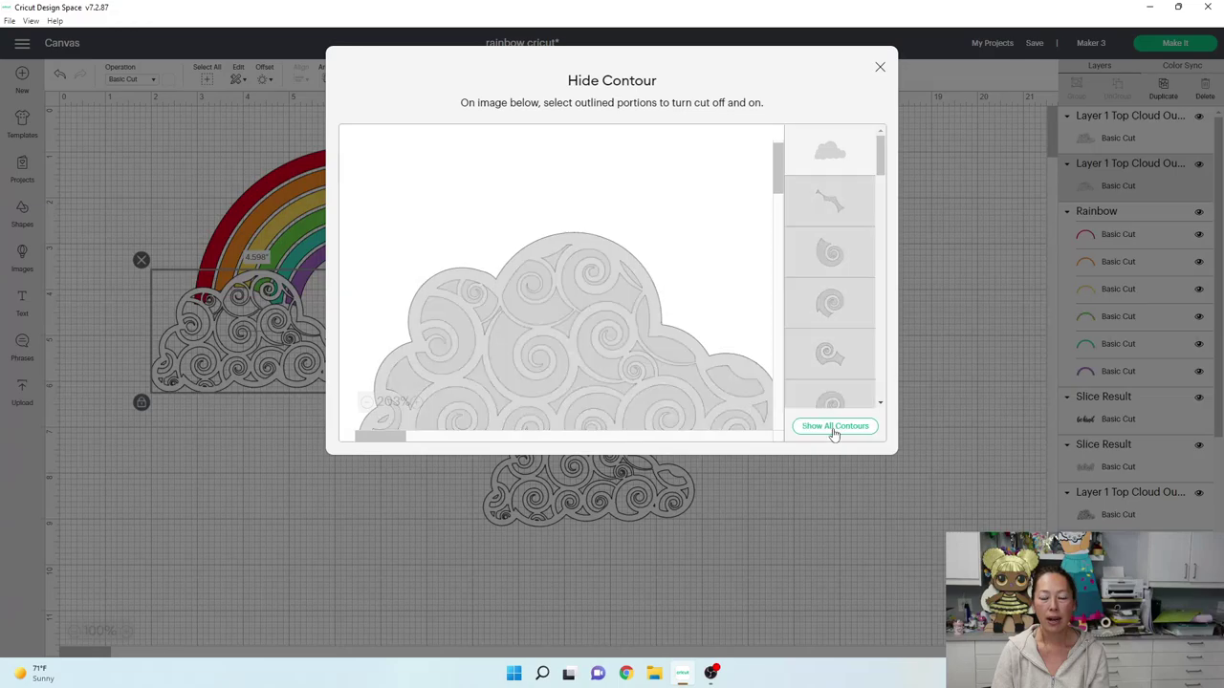
pyautogui.click(879, 66)
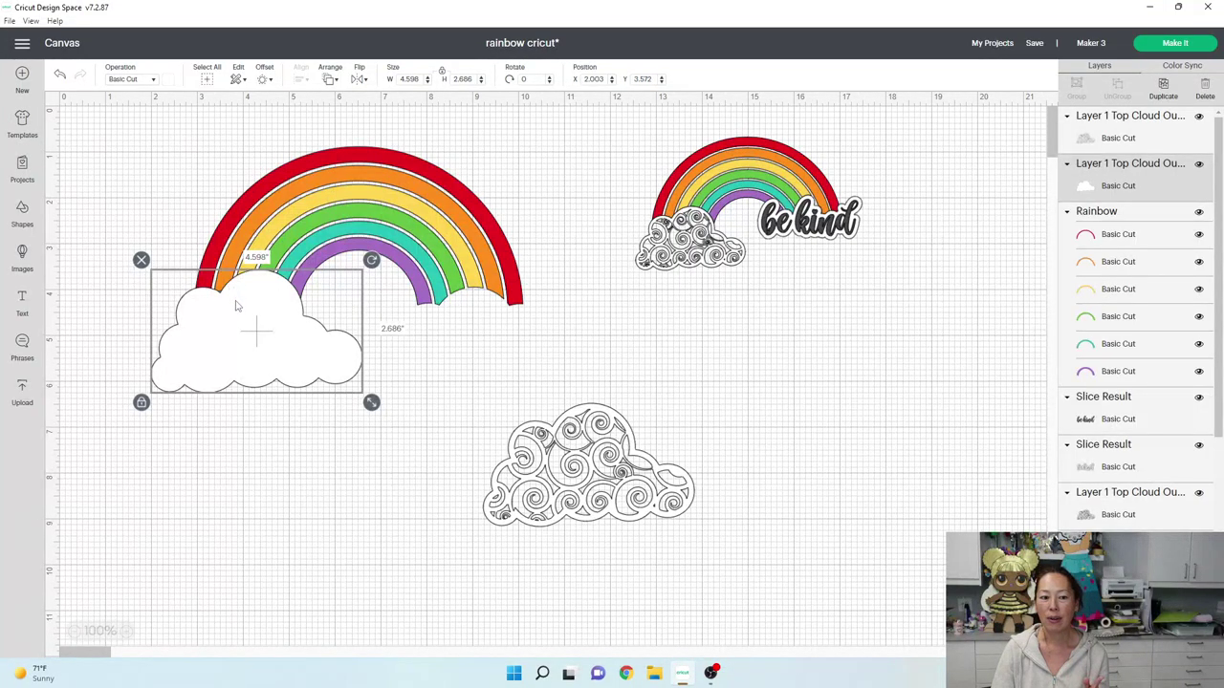
pyautogui.moveTo(237, 306); pyautogui.dragTo(237, 303)
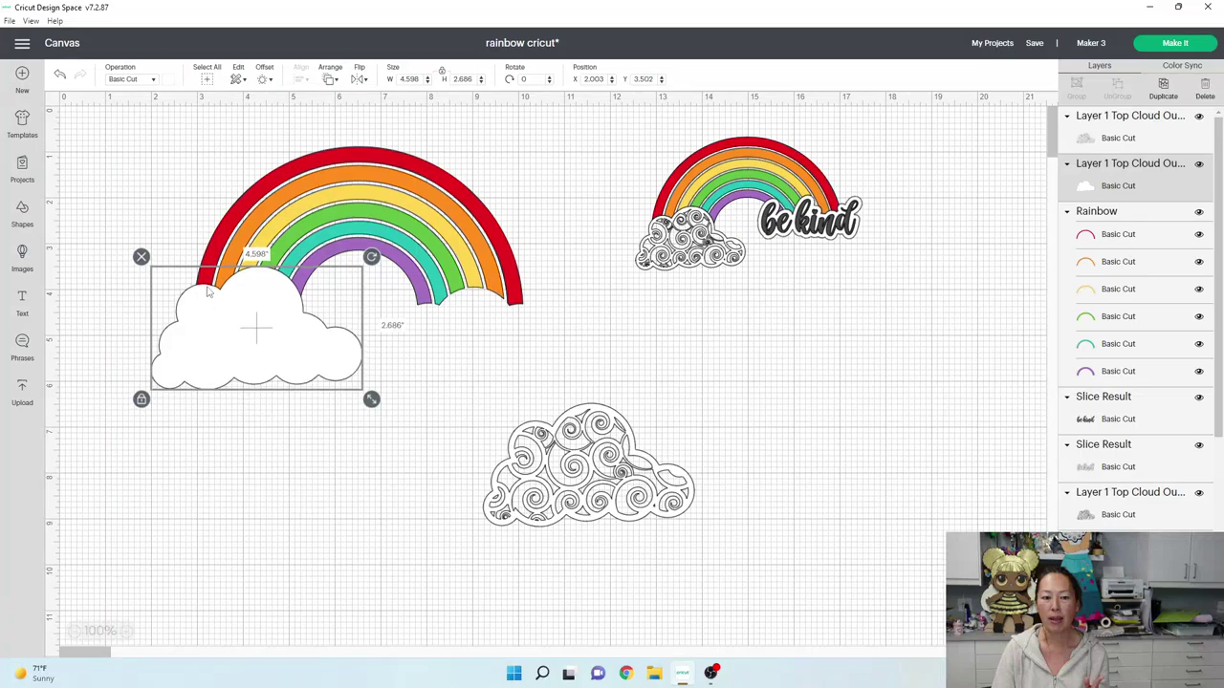
# Pair the white cloud with the red arc, then slice it against the orange arc.
pyautogui.click(297, 450)
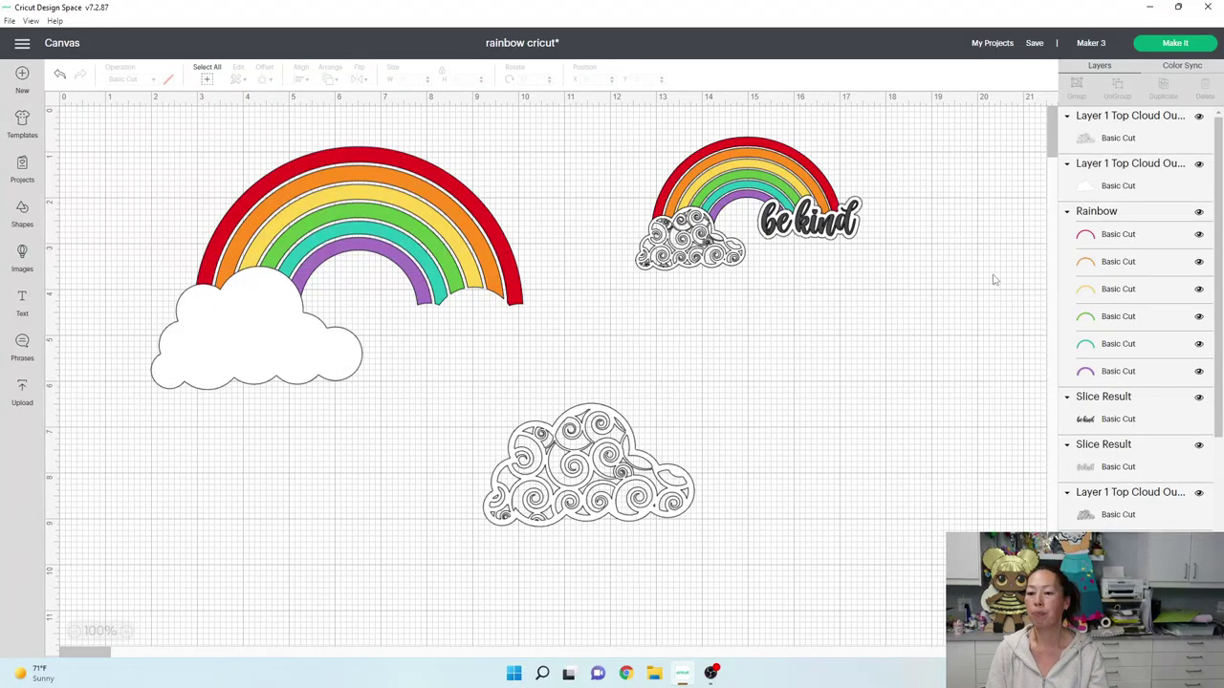
pyautogui.click(1124, 182)
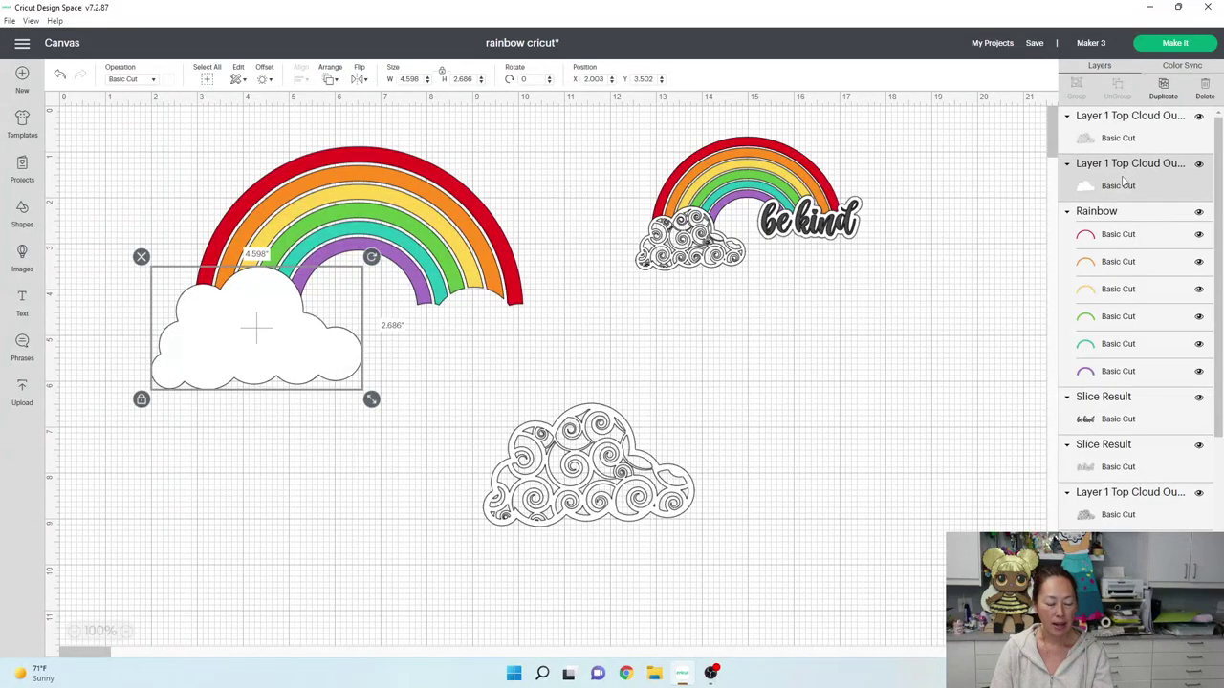
pyautogui.keyDown('shift'); pyautogui.click(1135, 237); pyautogui.keyUp('shift')
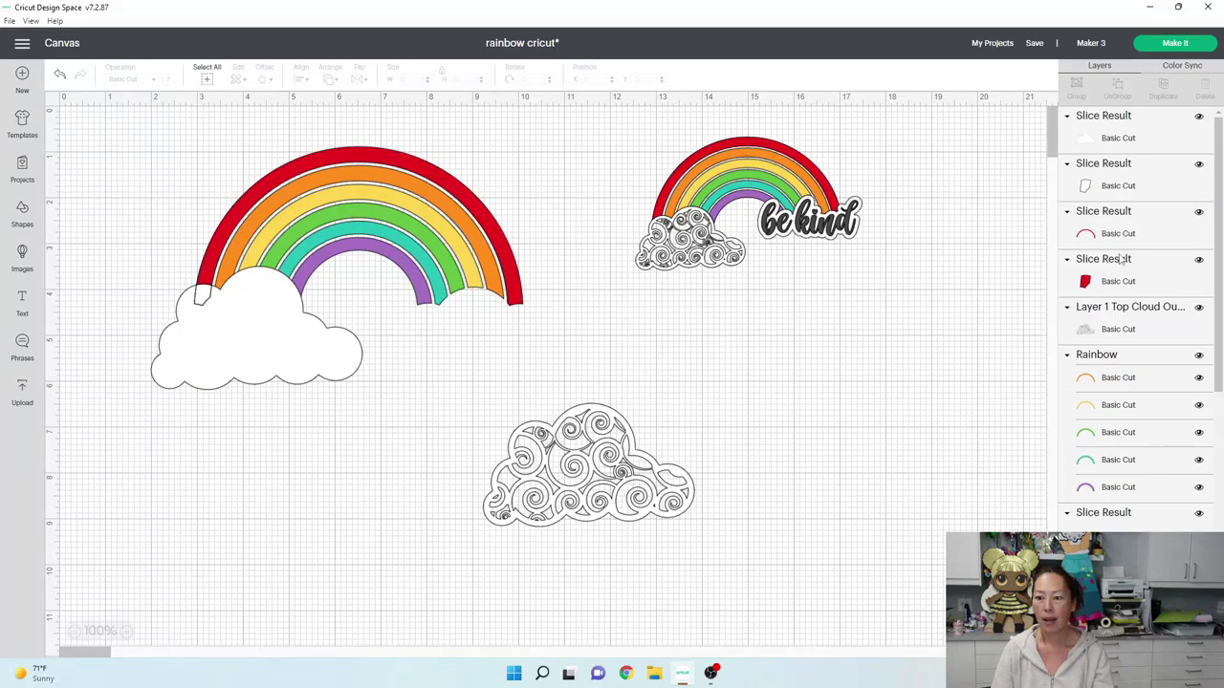
pyautogui.click(1109, 382)
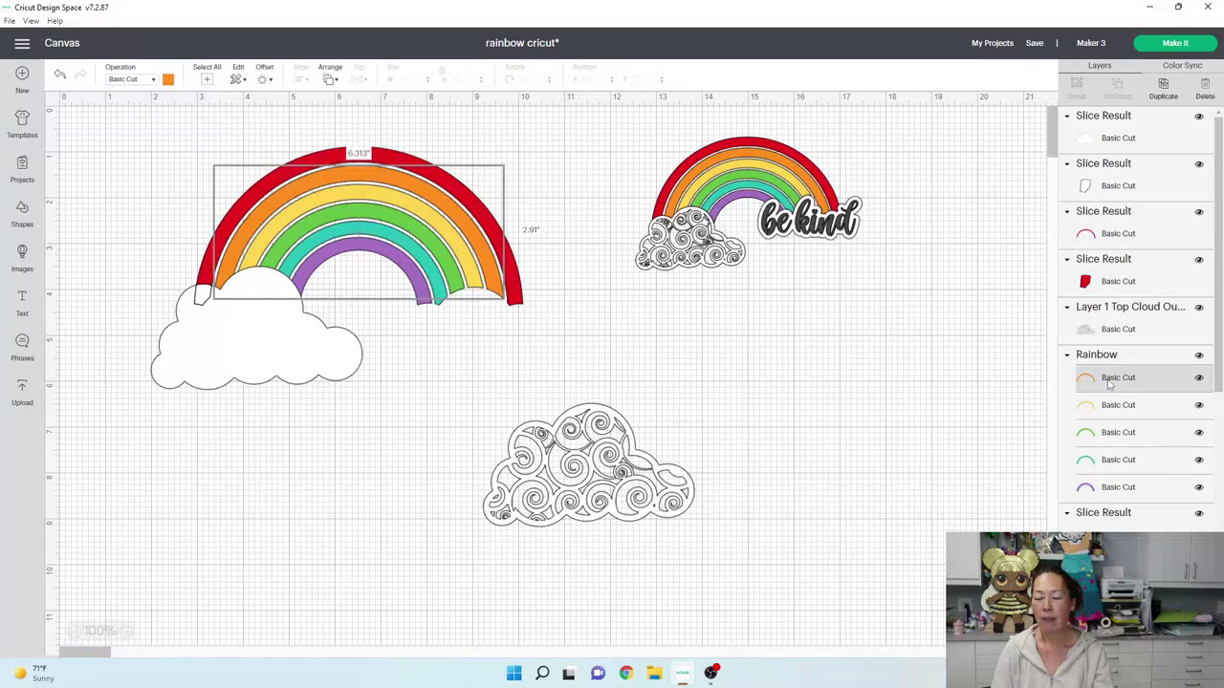
pyautogui.keyDown('shift'); pyautogui.click(1125, 140); pyautogui.keyUp('shift')
pyautogui.click(1080, 670)
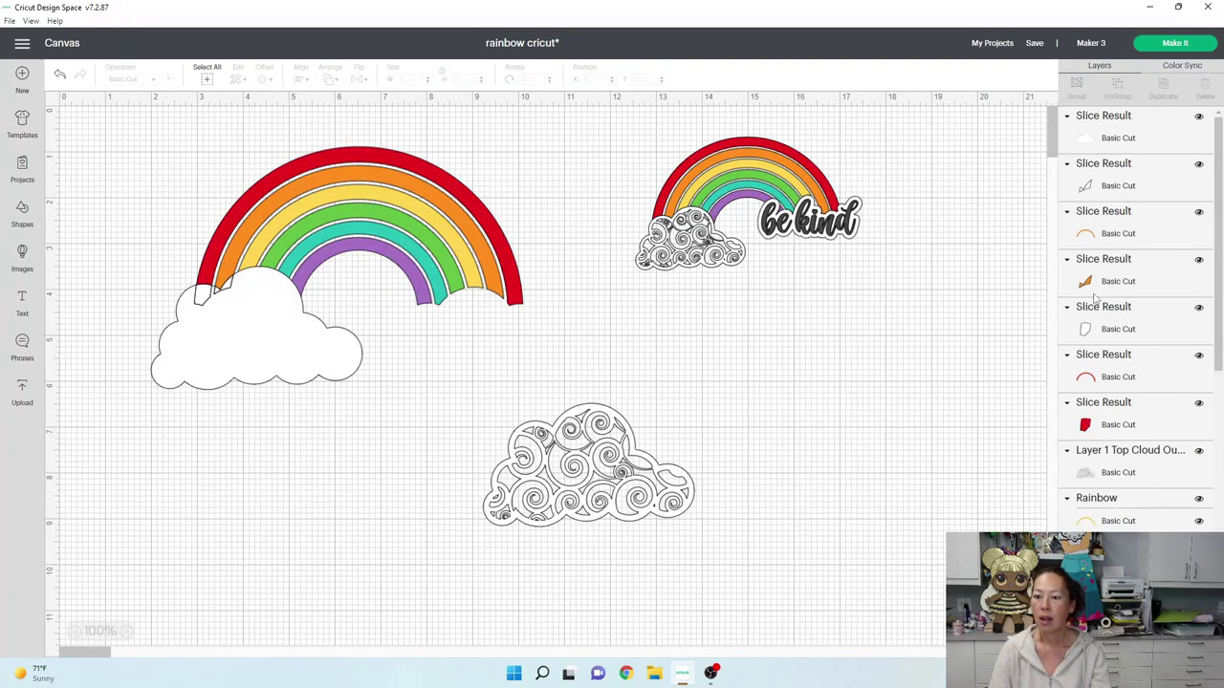
# Slice the white cloud against the yellow and green arcs.
pyautogui.scroll(-2, 1114, 394)
pyautogui.click(1111, 398)
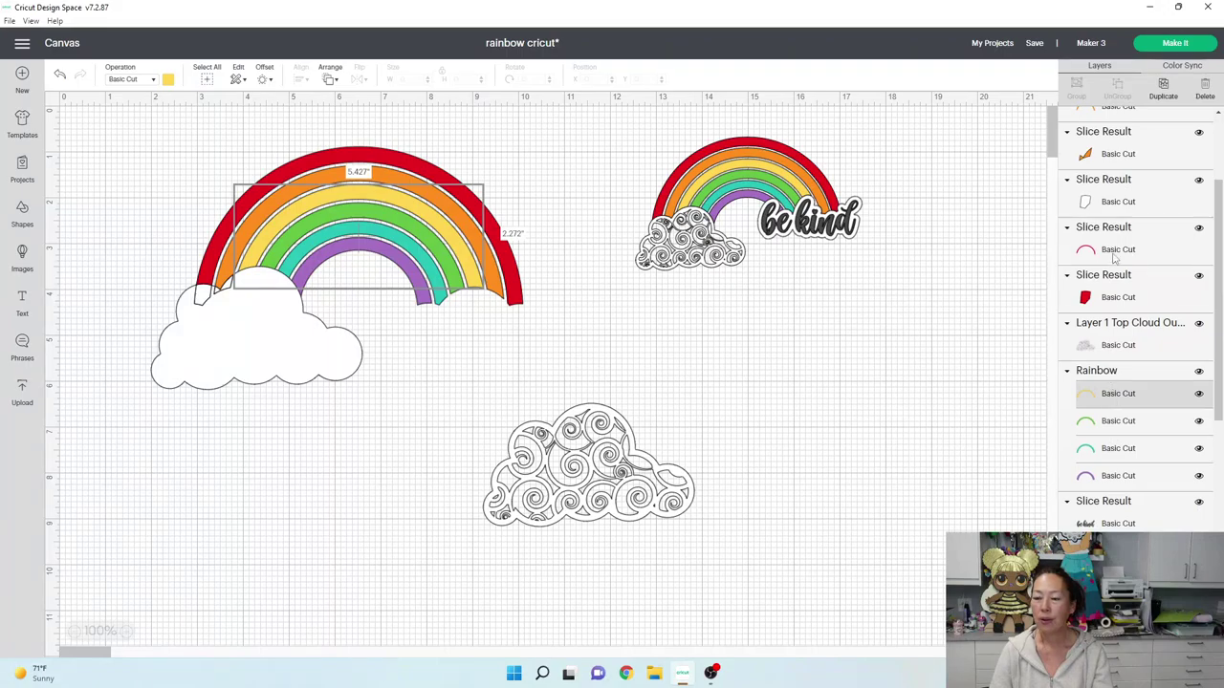
pyautogui.scroll(3, 1113, 227)
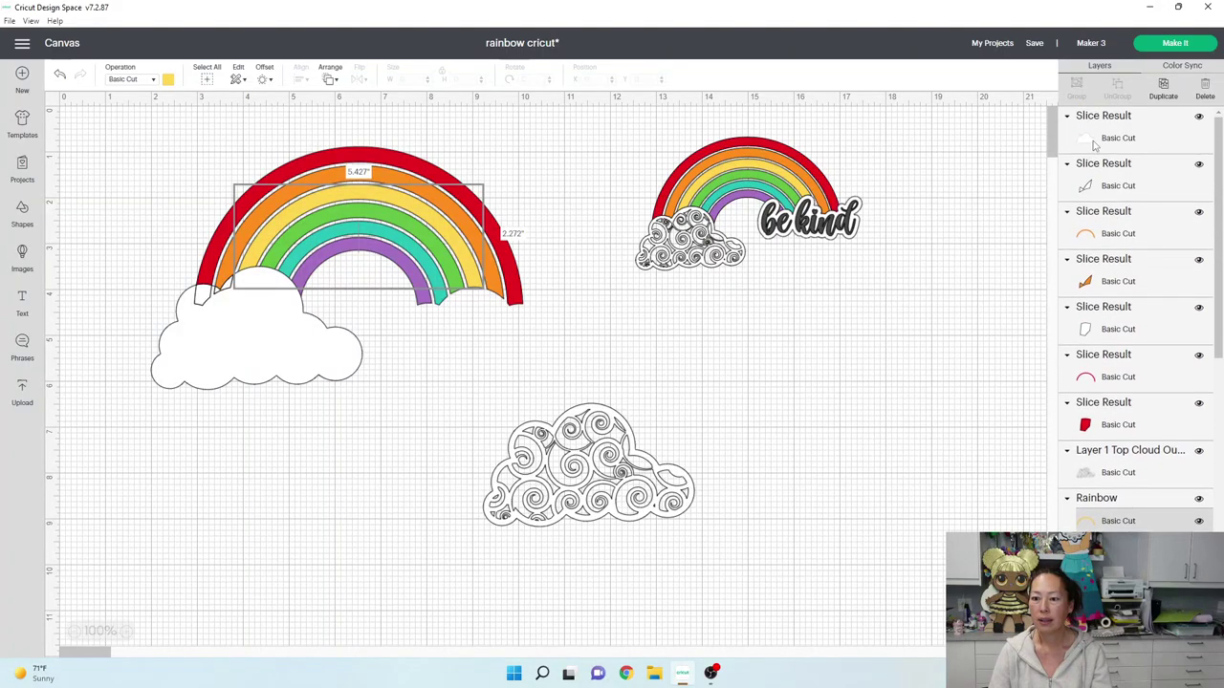
pyautogui.keyDown('shift'); pyautogui.click(1096, 142); pyautogui.keyUp('shift')
pyautogui.click(1085, 639)
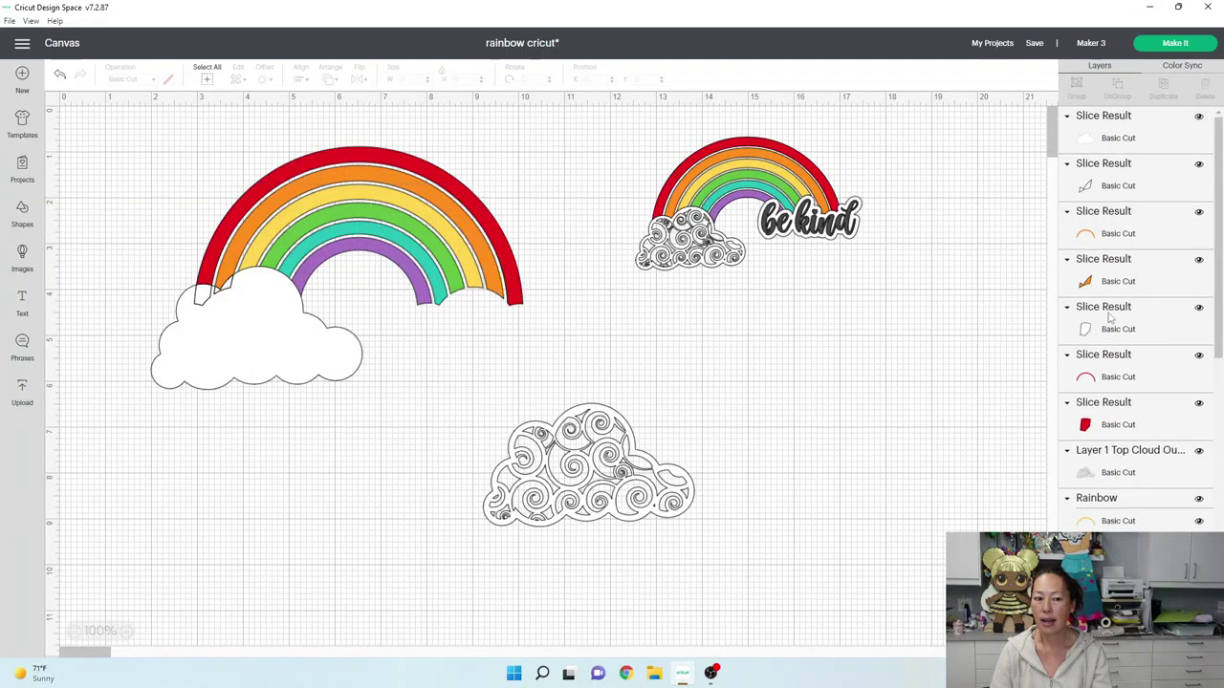
pyautogui.scroll(-5, 1108, 274)
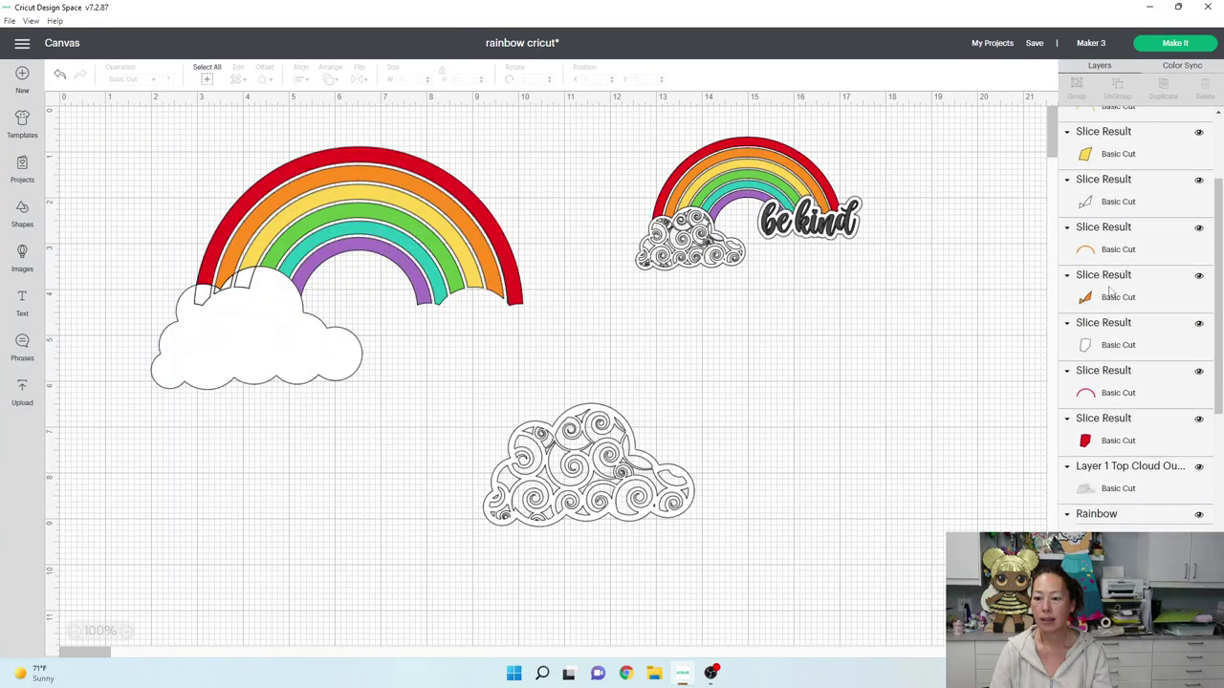
pyautogui.click(1113, 413)
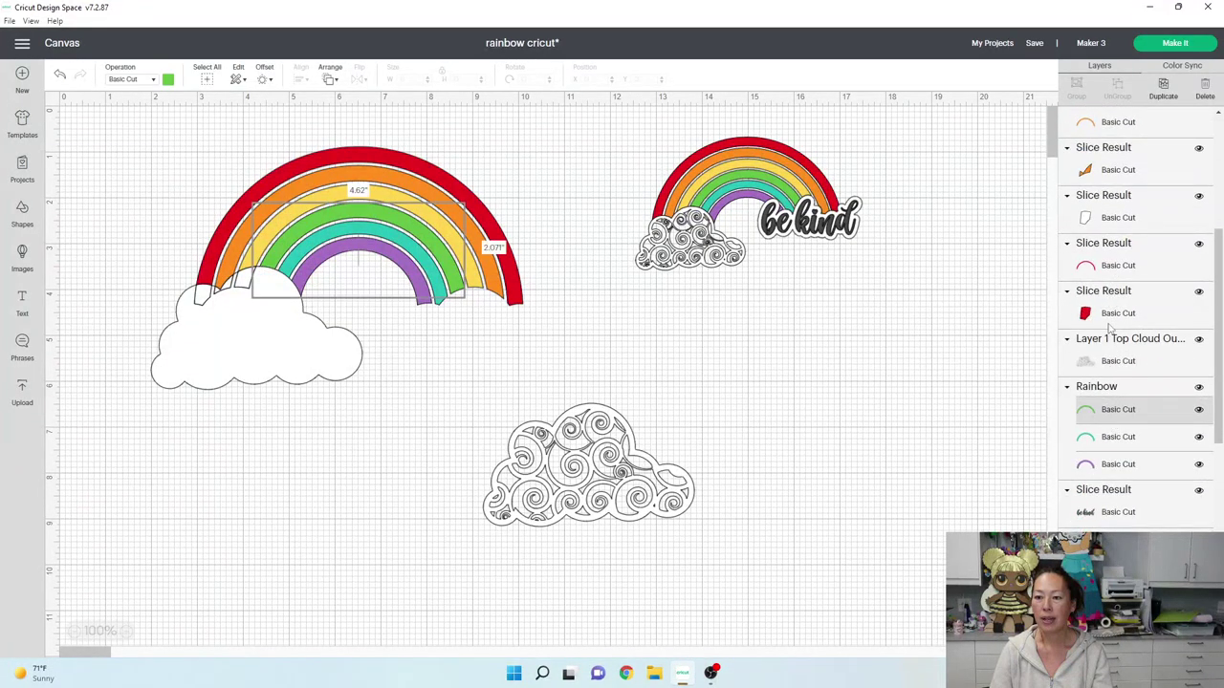
pyautogui.scroll(5, 1109, 325)
pyautogui.click(1115, 145)
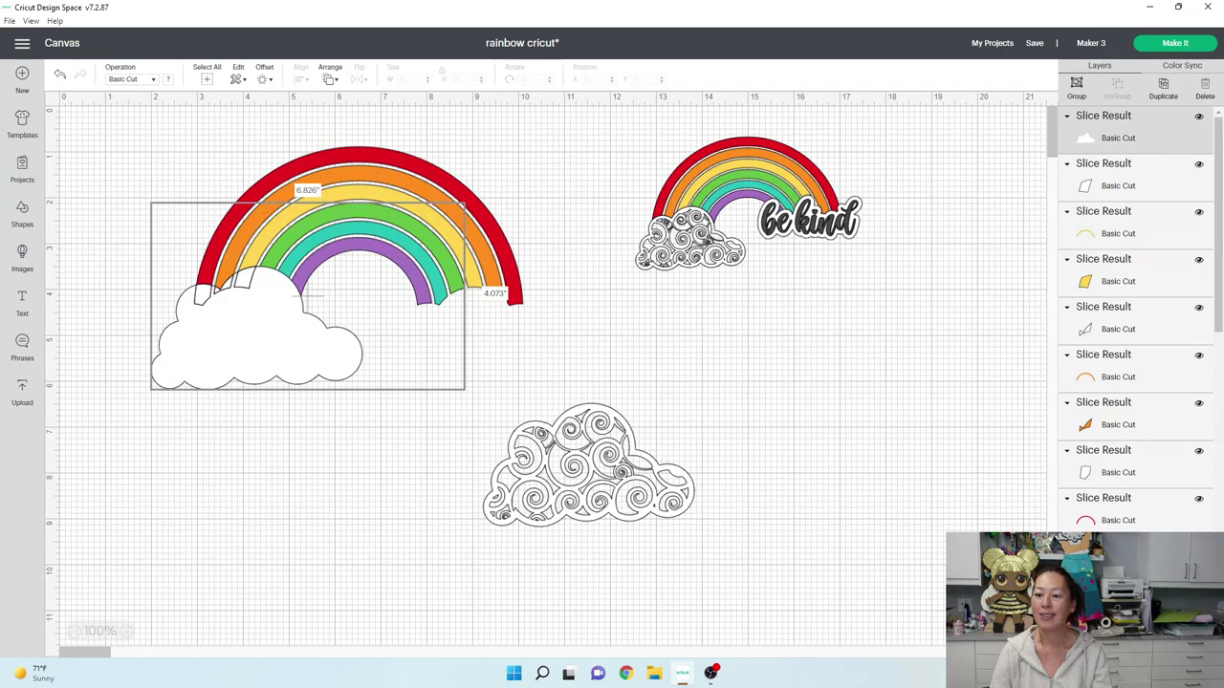
pyautogui.press('Escape')
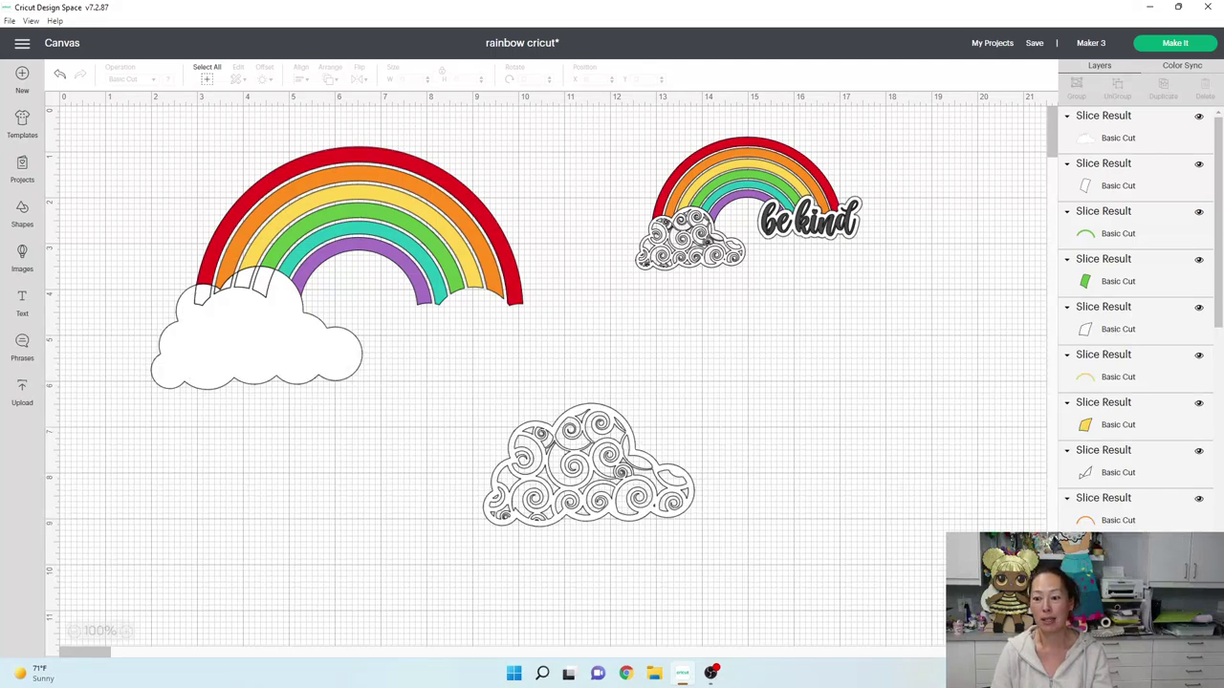
# Slice the white cloud against the teal and purple arcs.
pyautogui.scroll(-5, 1096, 459)
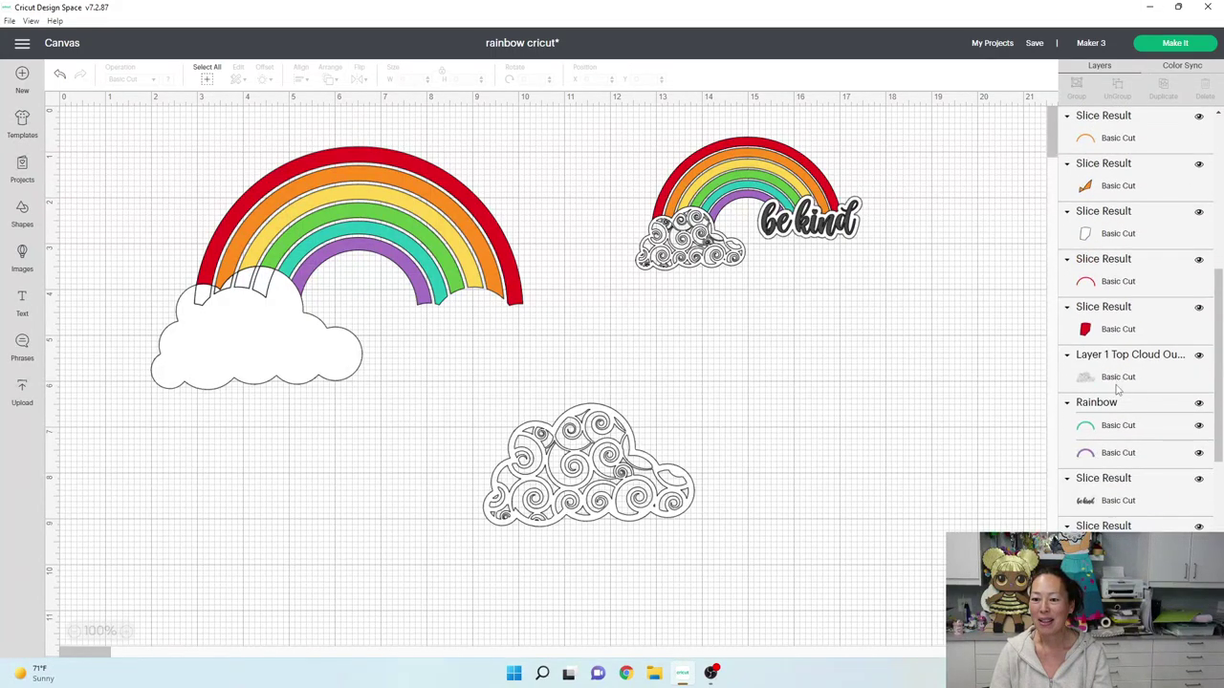
pyautogui.click(1108, 425)
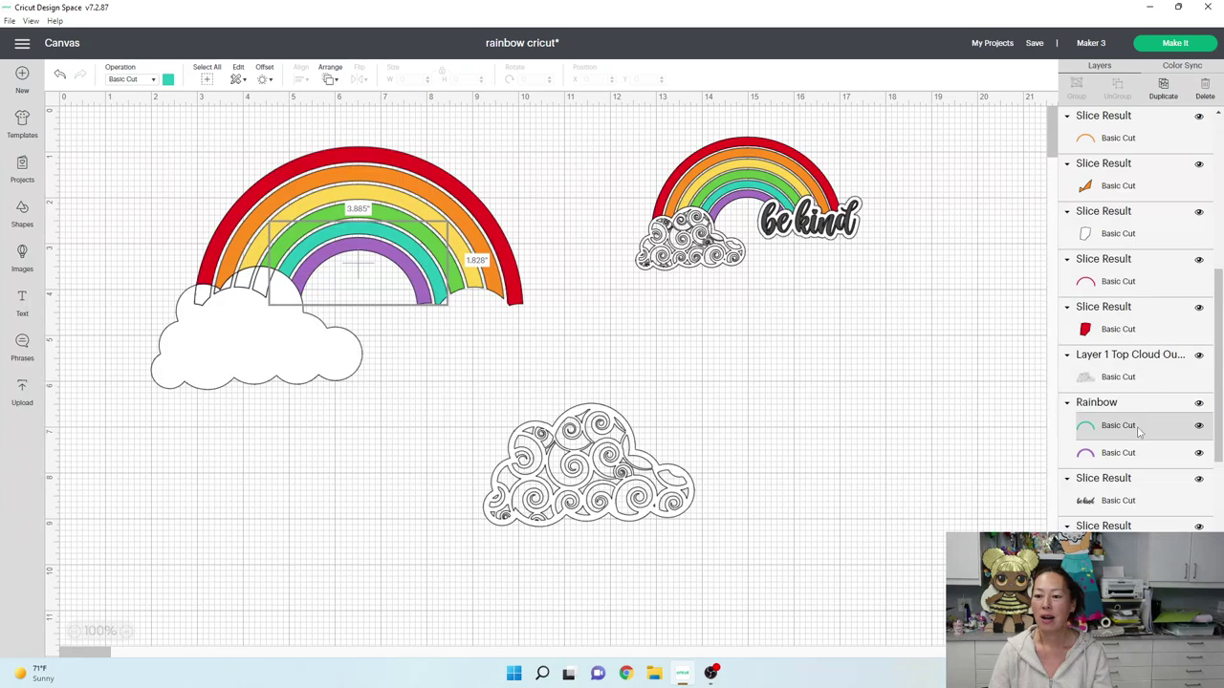
pyautogui.scroll(4, 1109, 402)
pyautogui.scroll(1, 1108, 344)
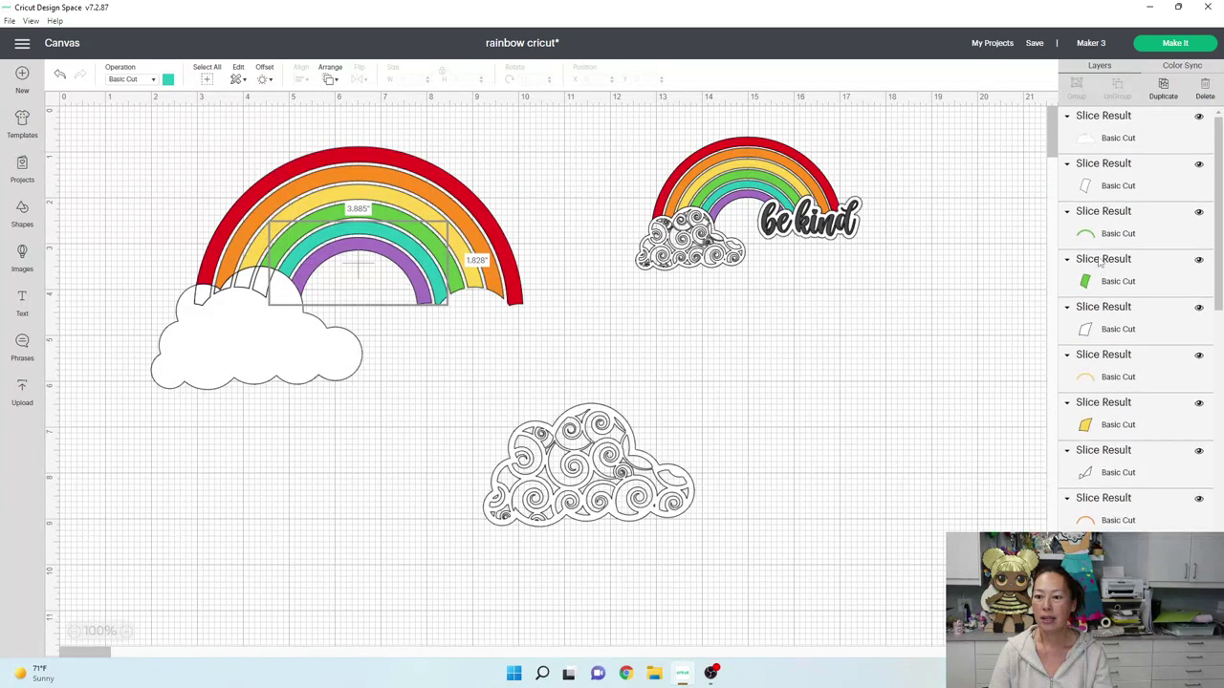
pyautogui.click(1104, 141)
pyautogui.click(445, 390)
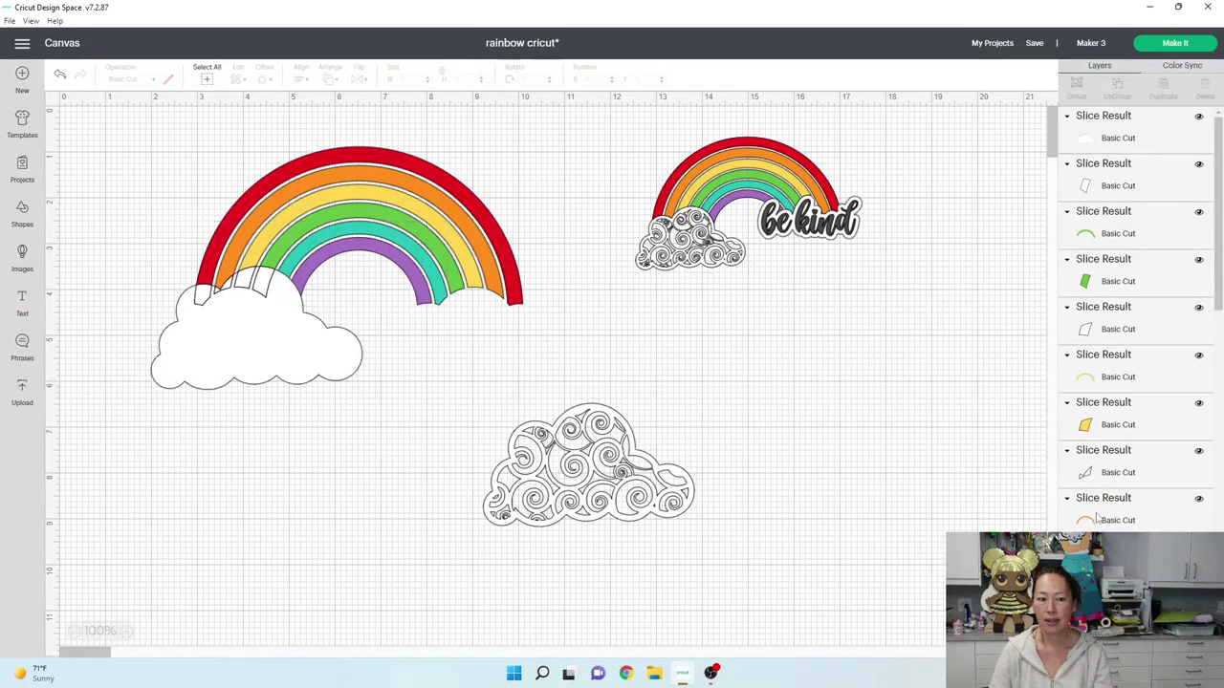
pyautogui.scroll(-4, 1096, 497)
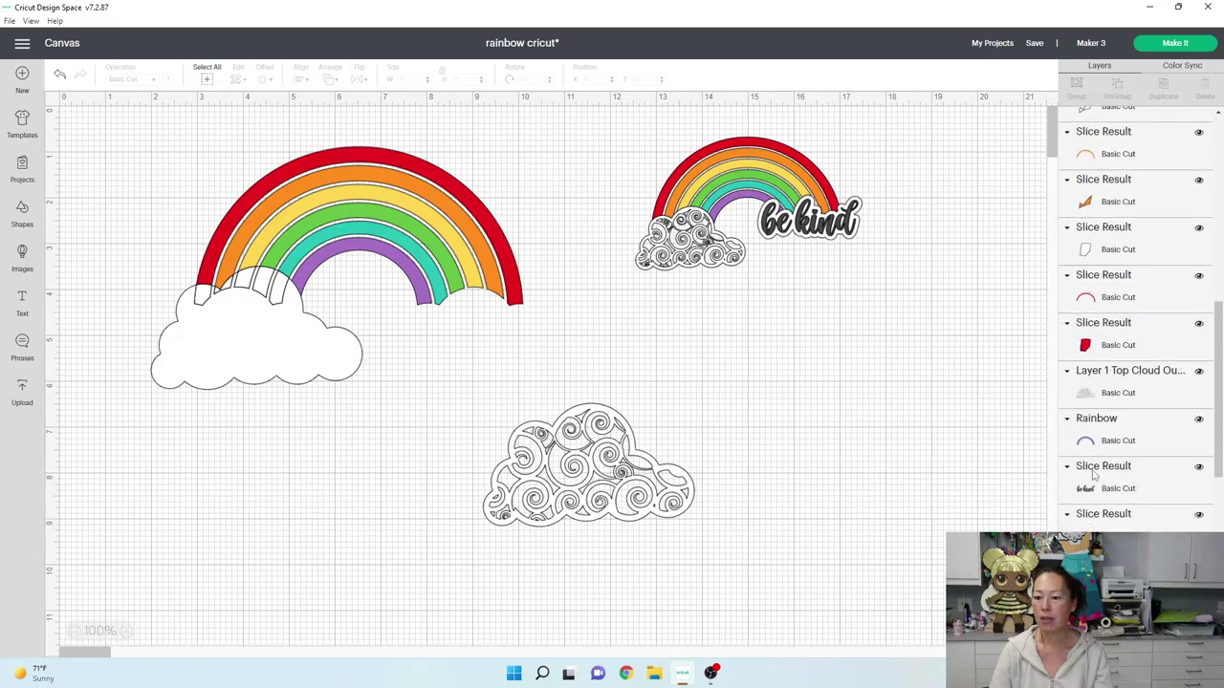
pyautogui.click(1094, 442)
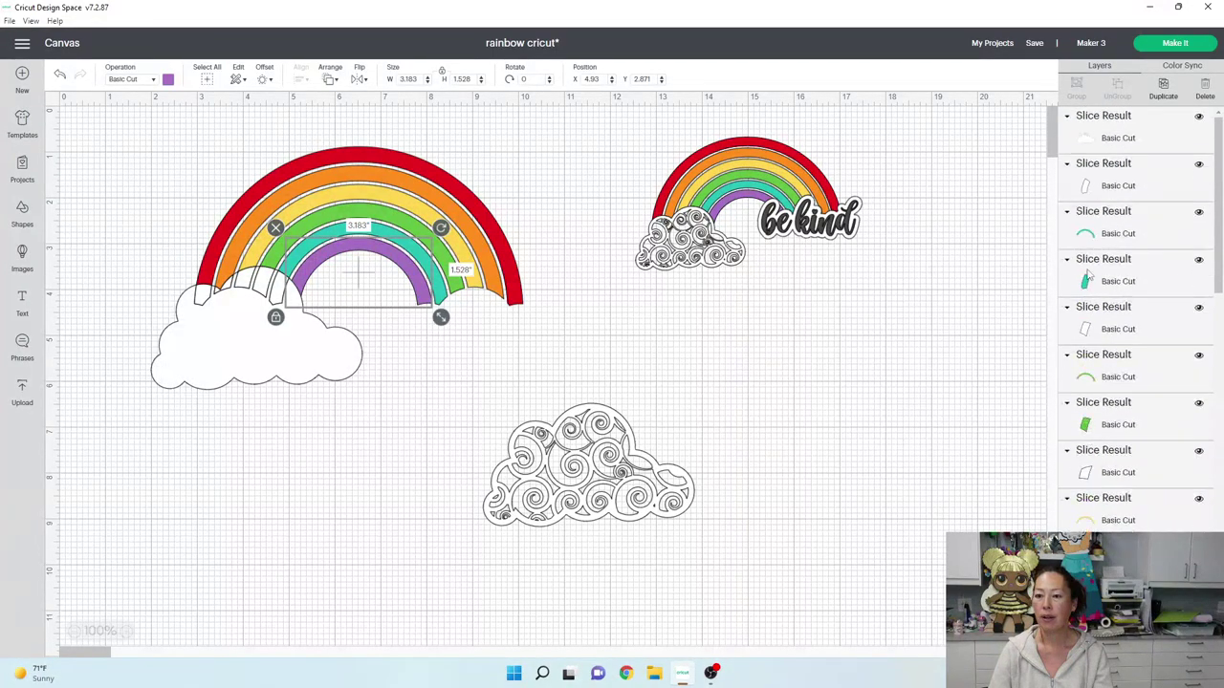
pyautogui.keyDown('shift'); pyautogui.click(1097, 143); pyautogui.keyUp('shift')
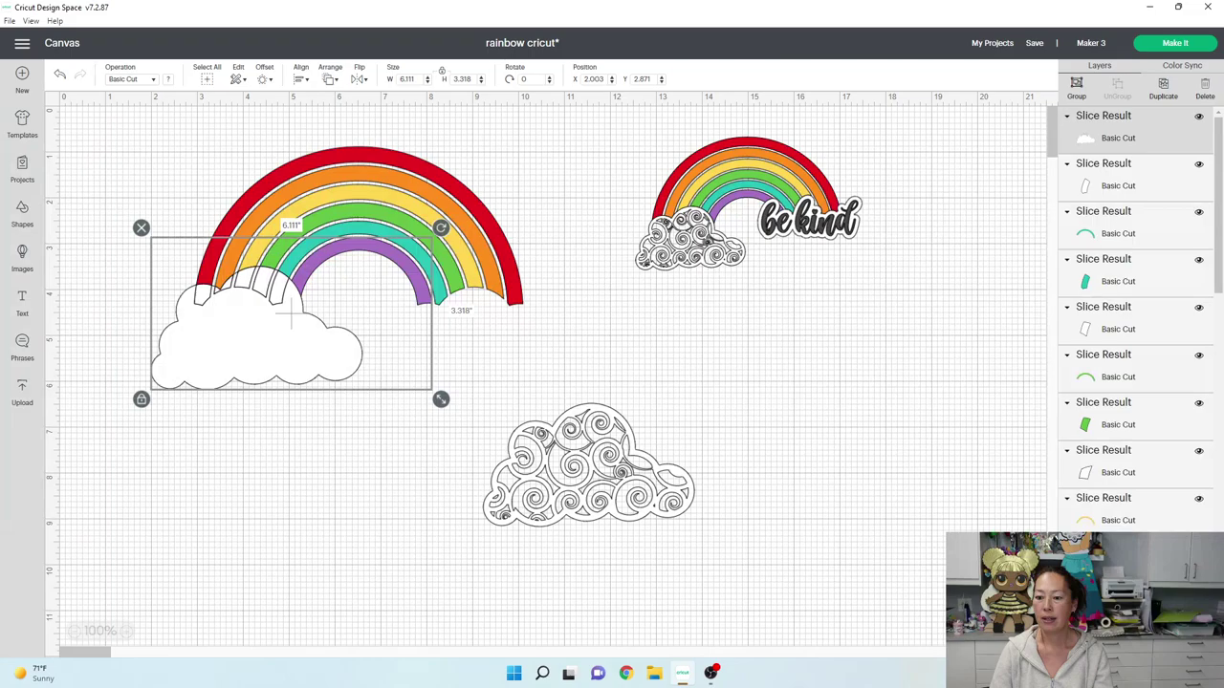
pyautogui.click(536, 373)
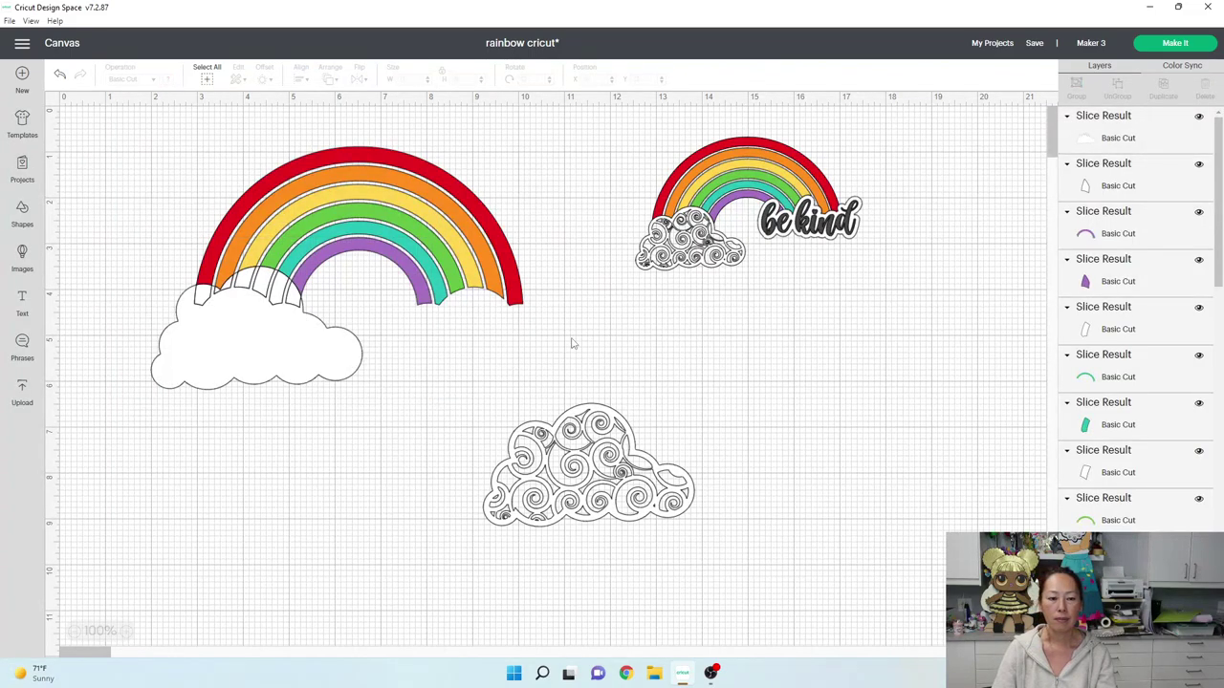
# Move the sliced cloud below the rainbow, delete it, then delete the first white and purple leftovers.
pyautogui.moveTo(281, 350); pyautogui.dragTo(281, 482)
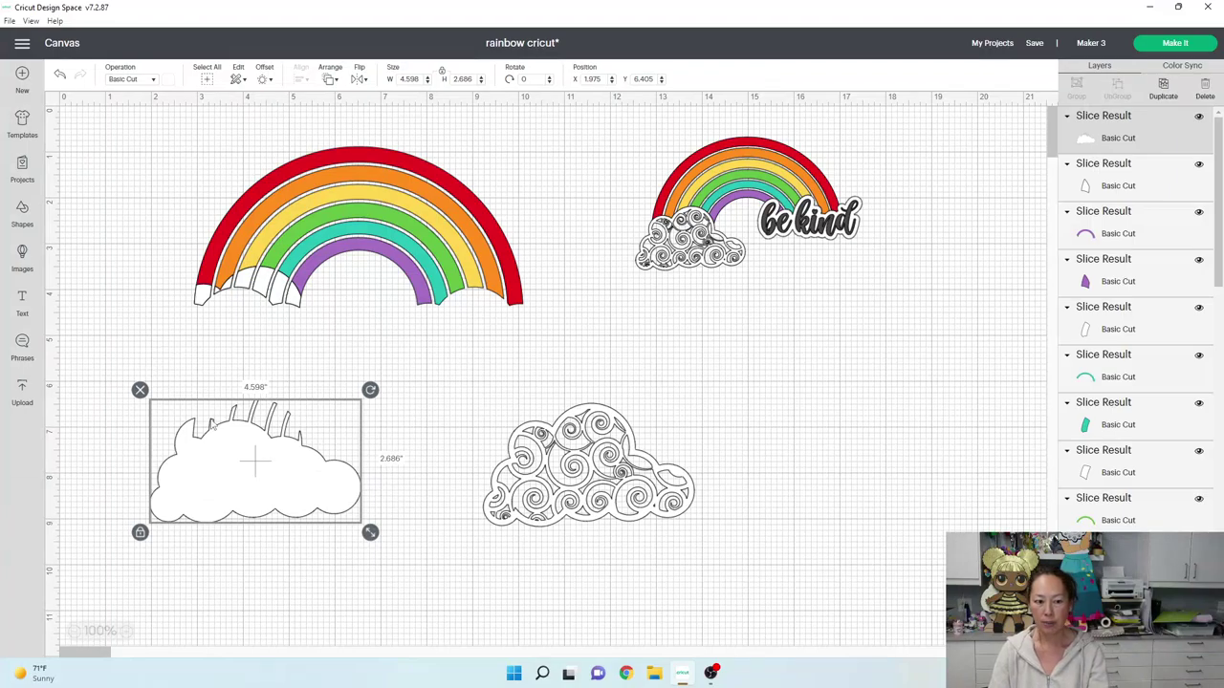
pyautogui.click(140, 390)
pyautogui.click(204, 304)
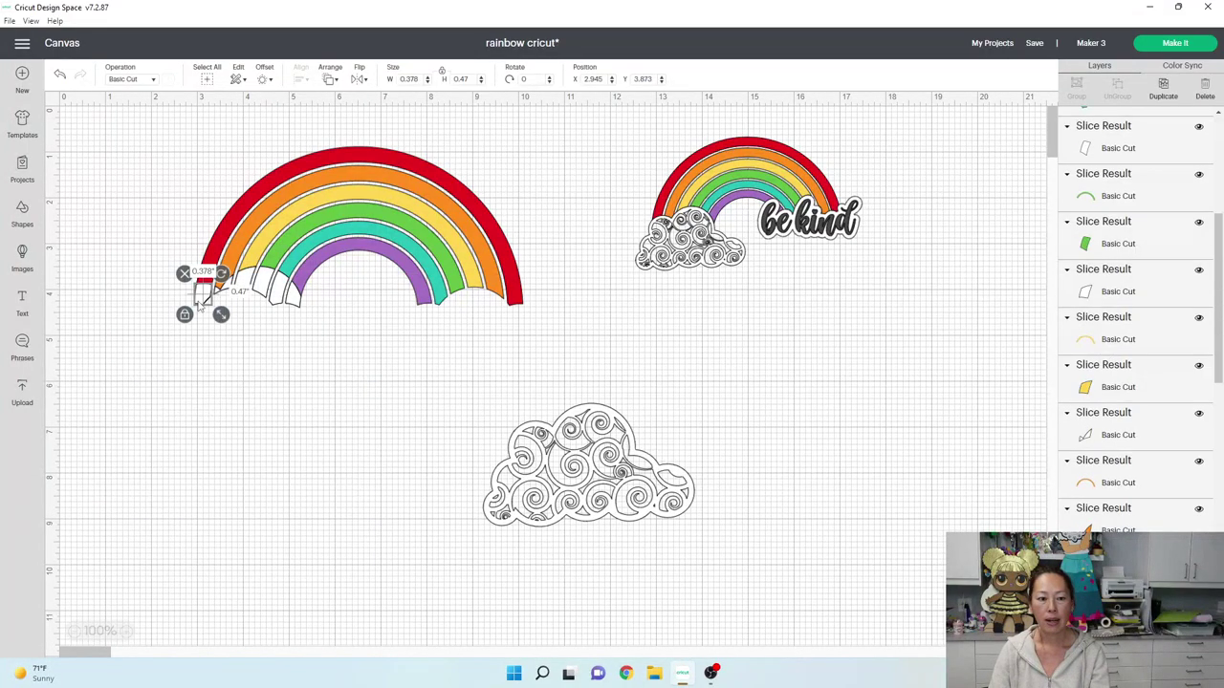
pyautogui.scroll(3, 1180, 214)
pyautogui.click(1132, 137)
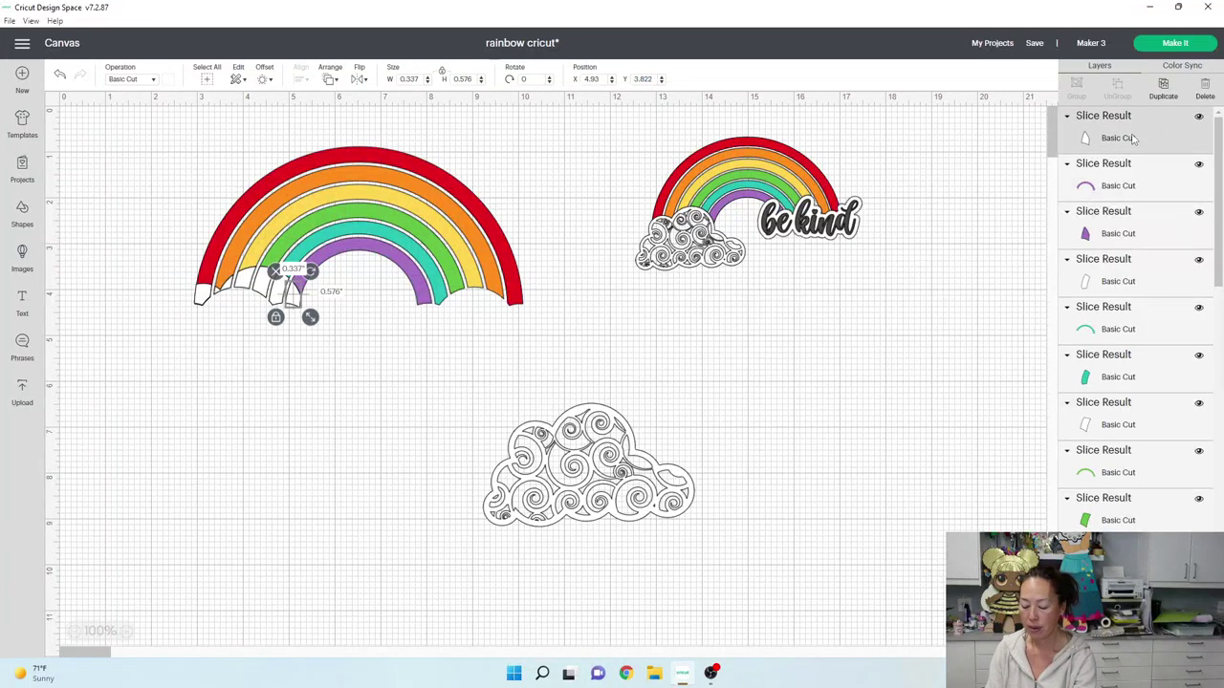
pyautogui.press('Delete')
pyautogui.click(1135, 170)
pyautogui.press('Delete')
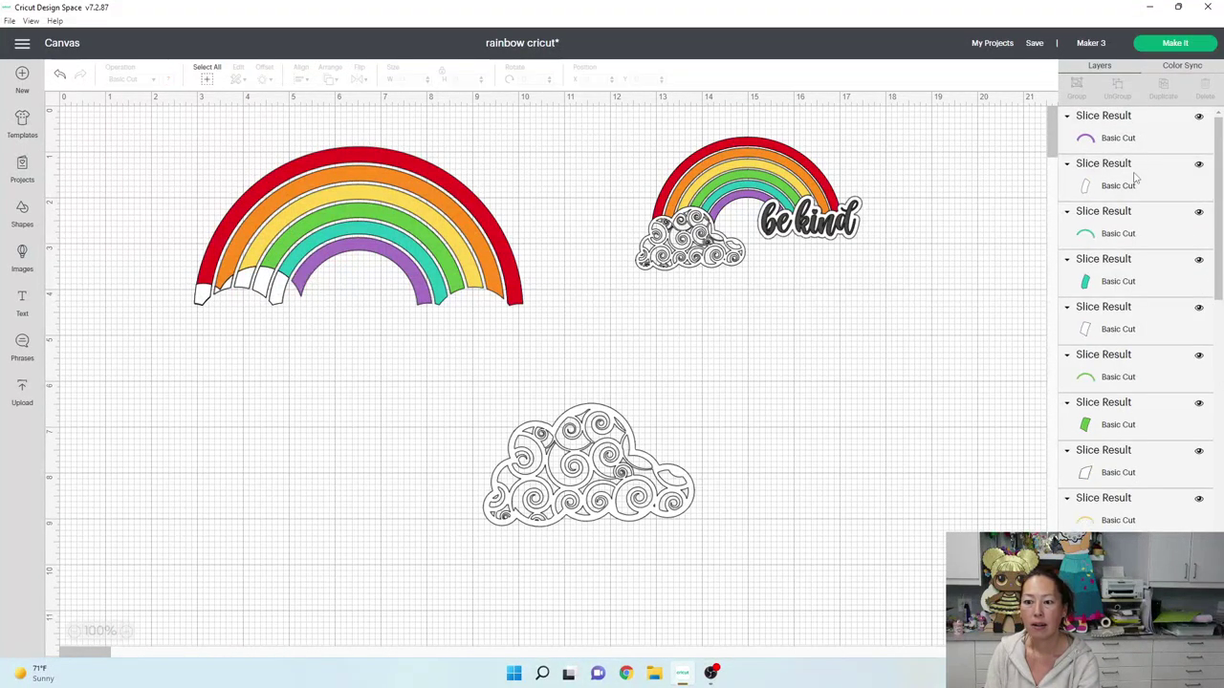
# Delete the next white, teal and other leftover slice scraps from the Layers panel.
pyautogui.click(1135, 179)
pyautogui.press('Delete')
pyautogui.click(1136, 180)
pyautogui.click(1127, 231)
pyautogui.press('Delete')
pyautogui.click(1127, 233)
pyautogui.press('Delete')
pyautogui.click(1128, 278)
pyautogui.press('Delete')
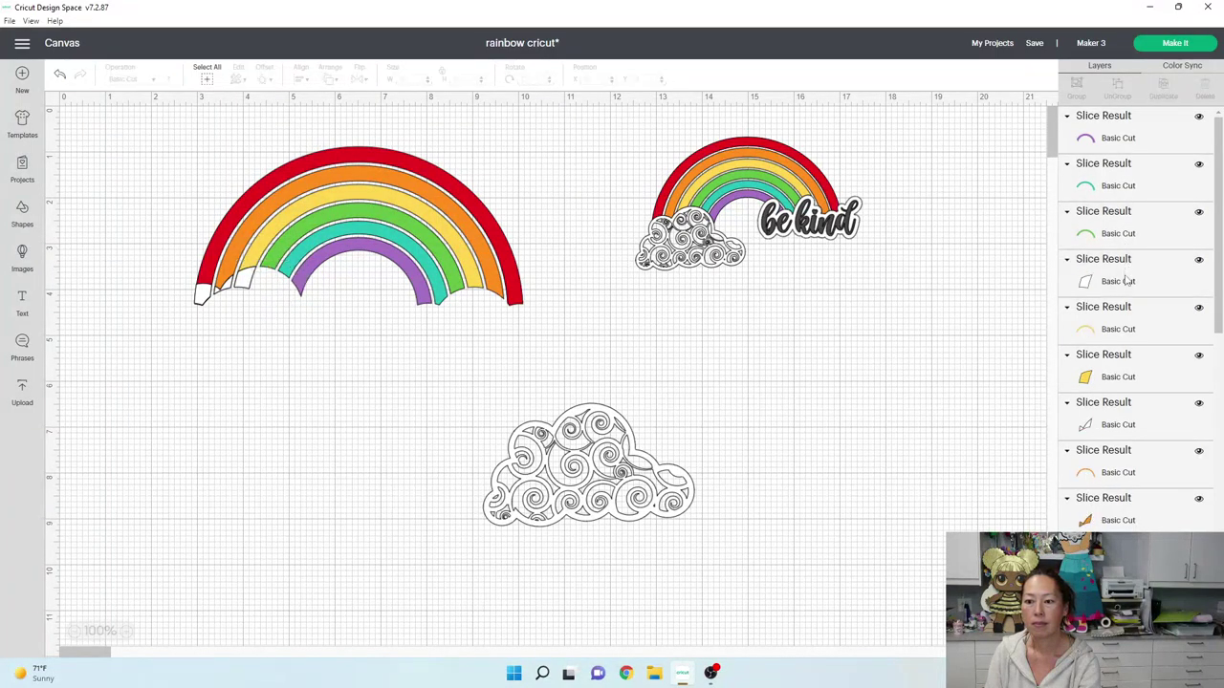
pyautogui.click(1128, 281)
pyautogui.press('Delete')
# Delete the remaining small, orange, white and red scraps so the arcs end cleanly.
pyautogui.click(1127, 317)
pyautogui.press('Delete')
pyautogui.click(1129, 327)
pyautogui.press('Delete')
pyautogui.click(1131, 380)
pyautogui.press('Delete')
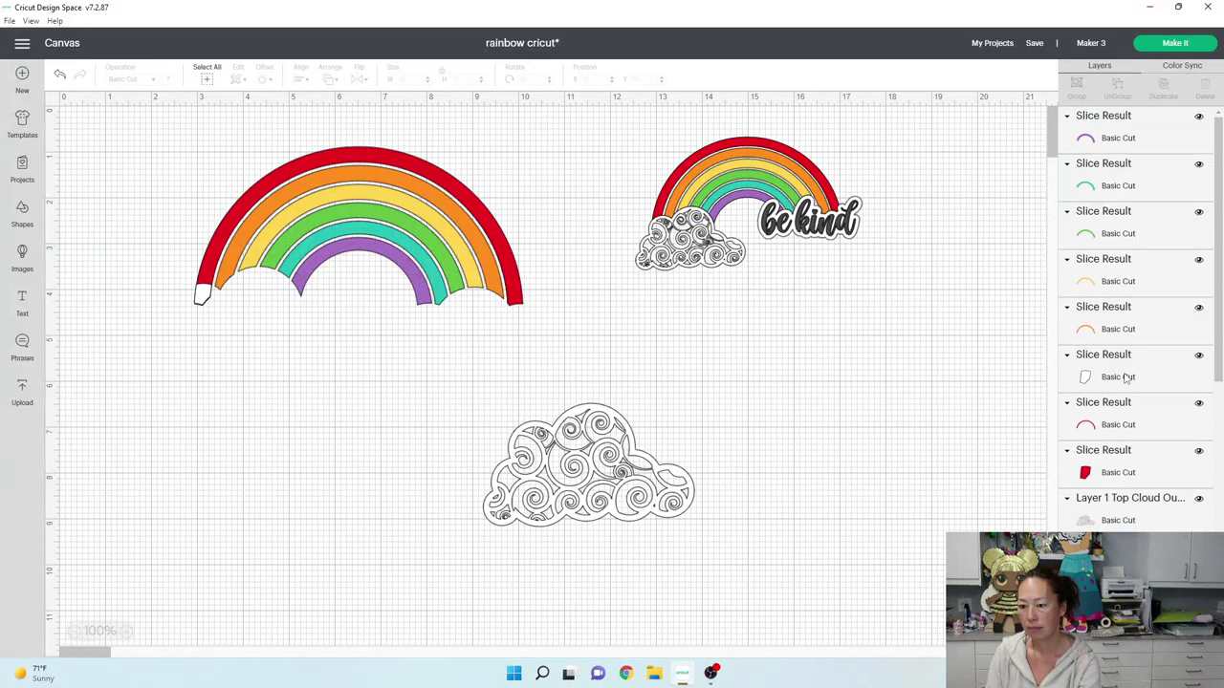
pyautogui.click(1125, 378)
pyautogui.press('Delete')
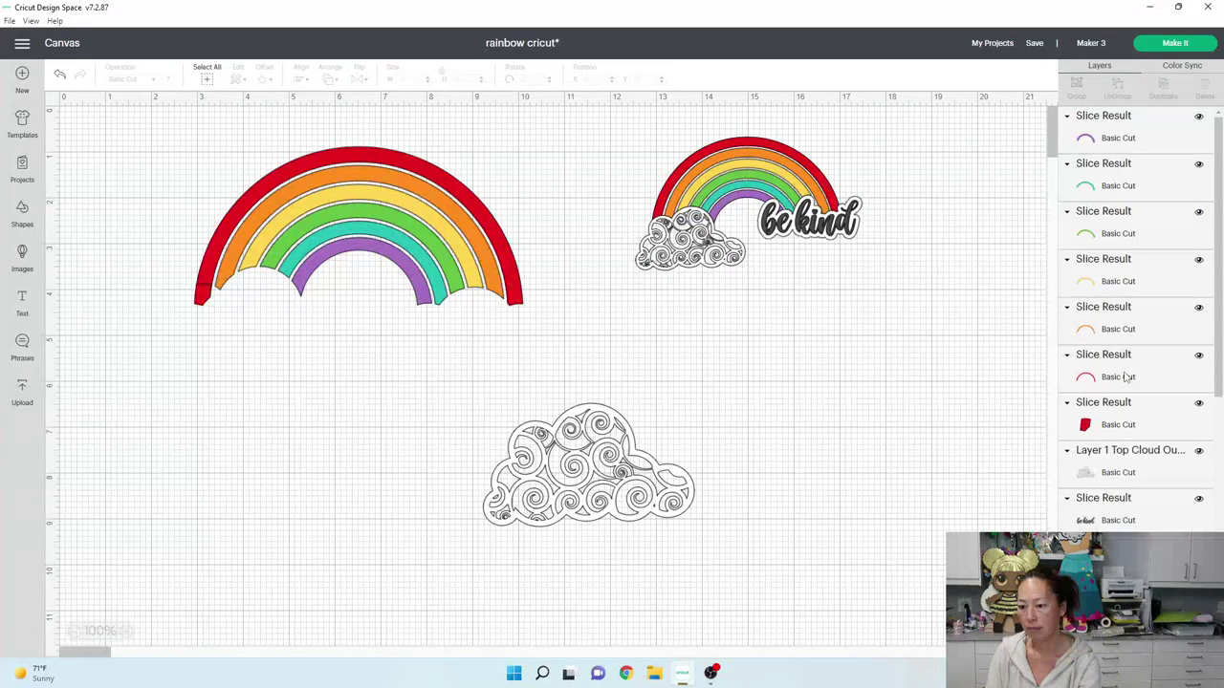
pyautogui.click(1106, 425)
pyautogui.press('Delete')
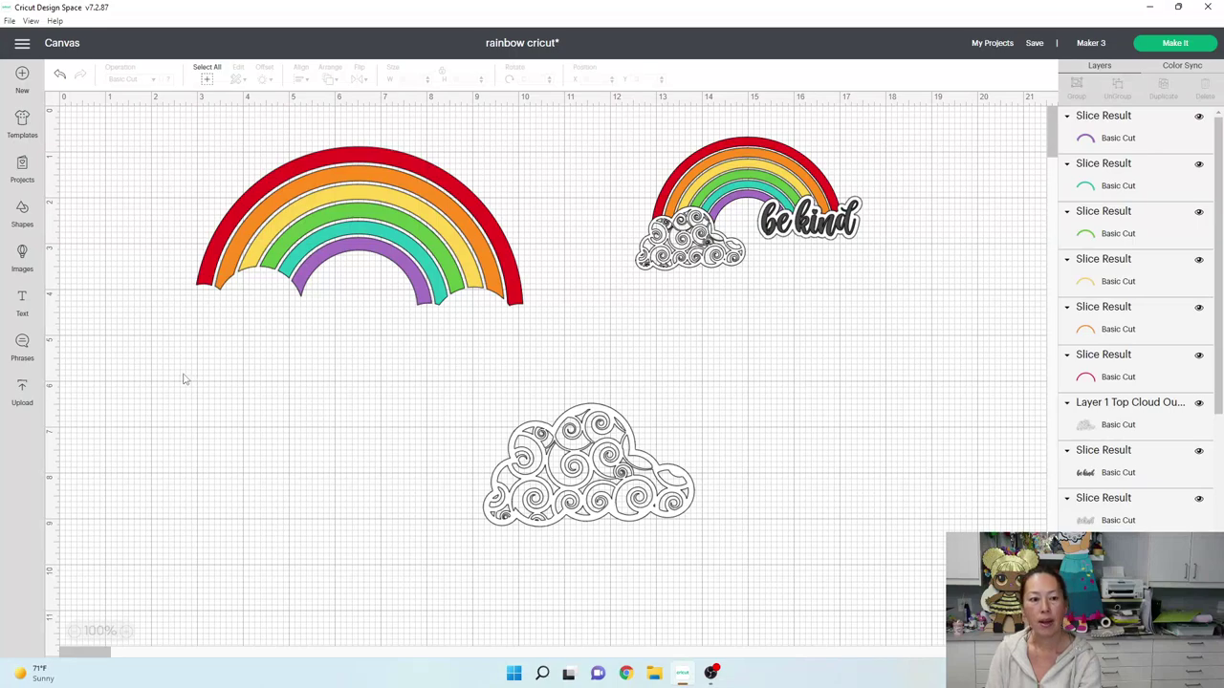
# Drag the swirl cloud copy onto the rainbow's left end, filling the arcs' cloud cutouts.
pyautogui.moveTo(587, 463); pyautogui.dragTo(256, 328)
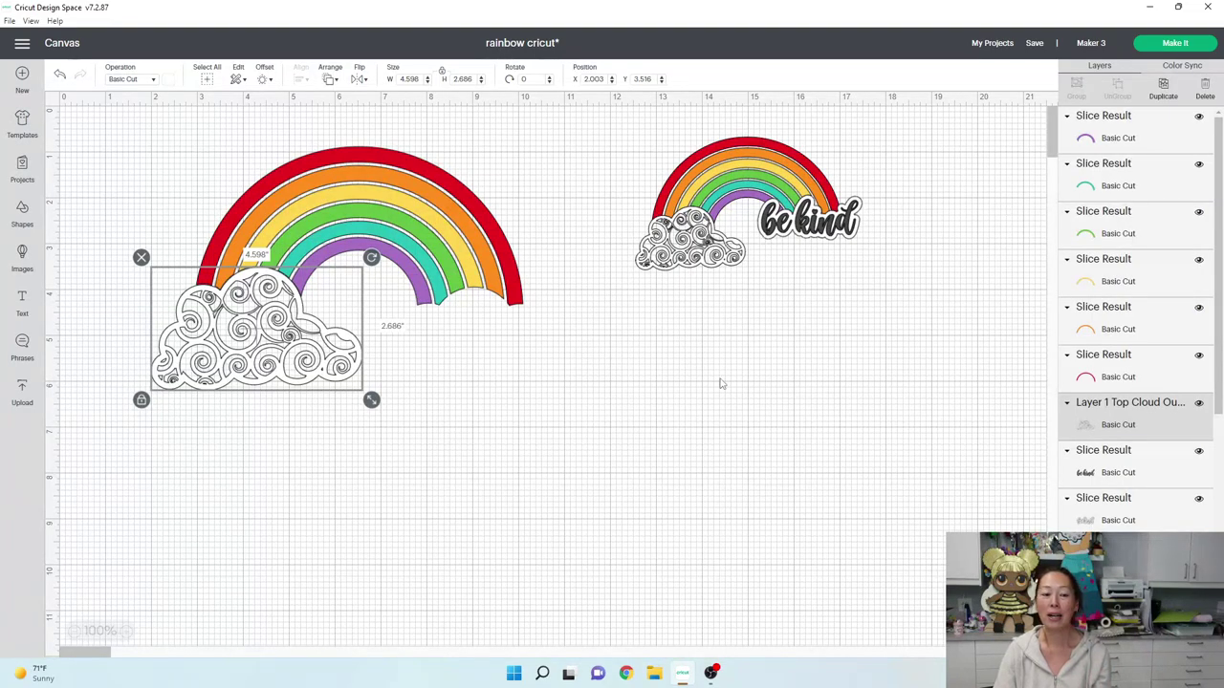
# Add 'be kind' text in the Haniberryku font and place it under the rainbow's right end.
pyautogui.click(698, 401)
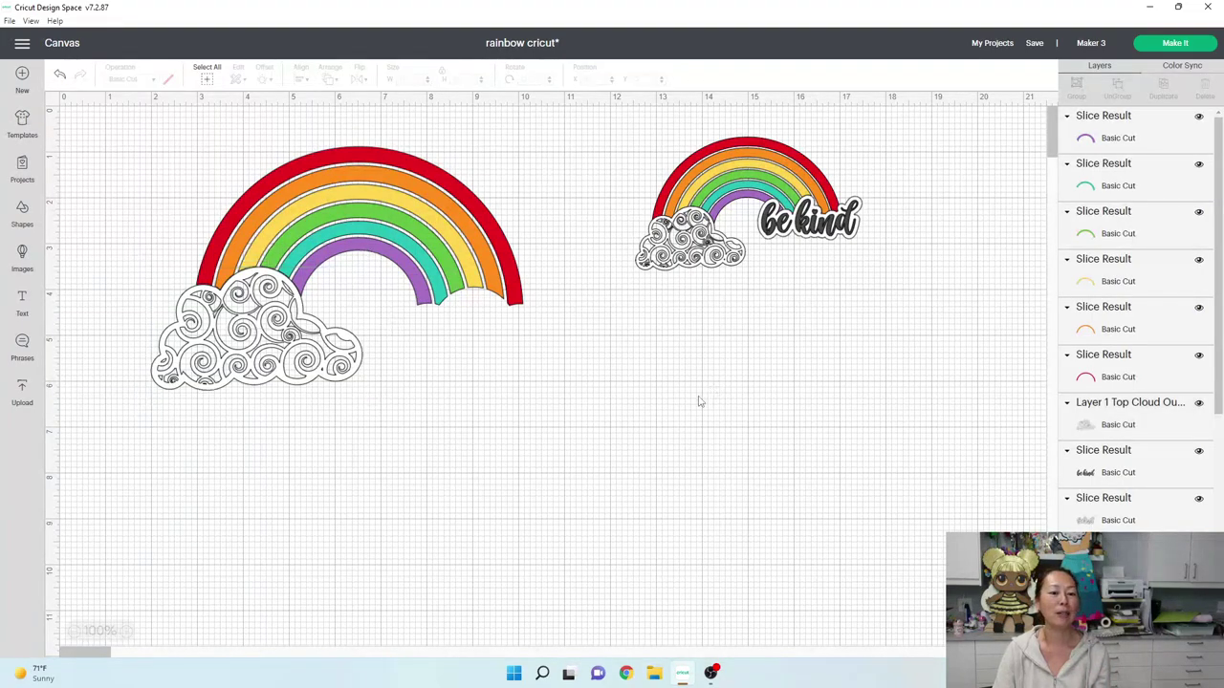
pyautogui.click(21, 298)
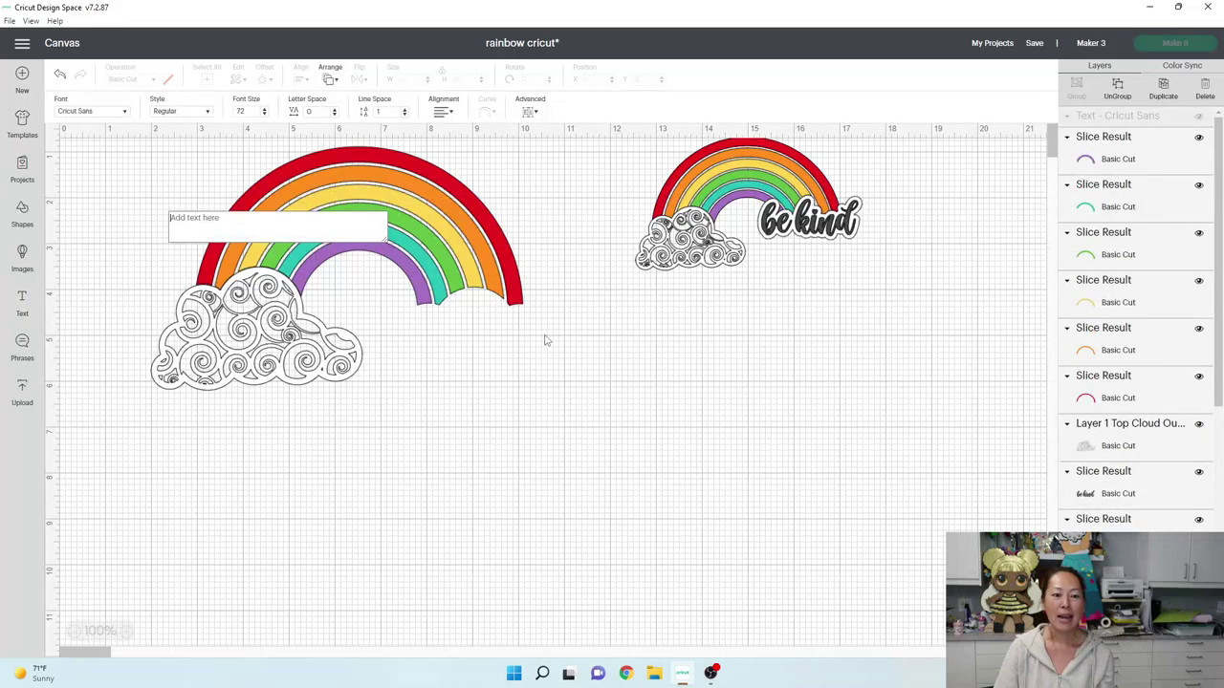
pyautogui.click(96, 112)
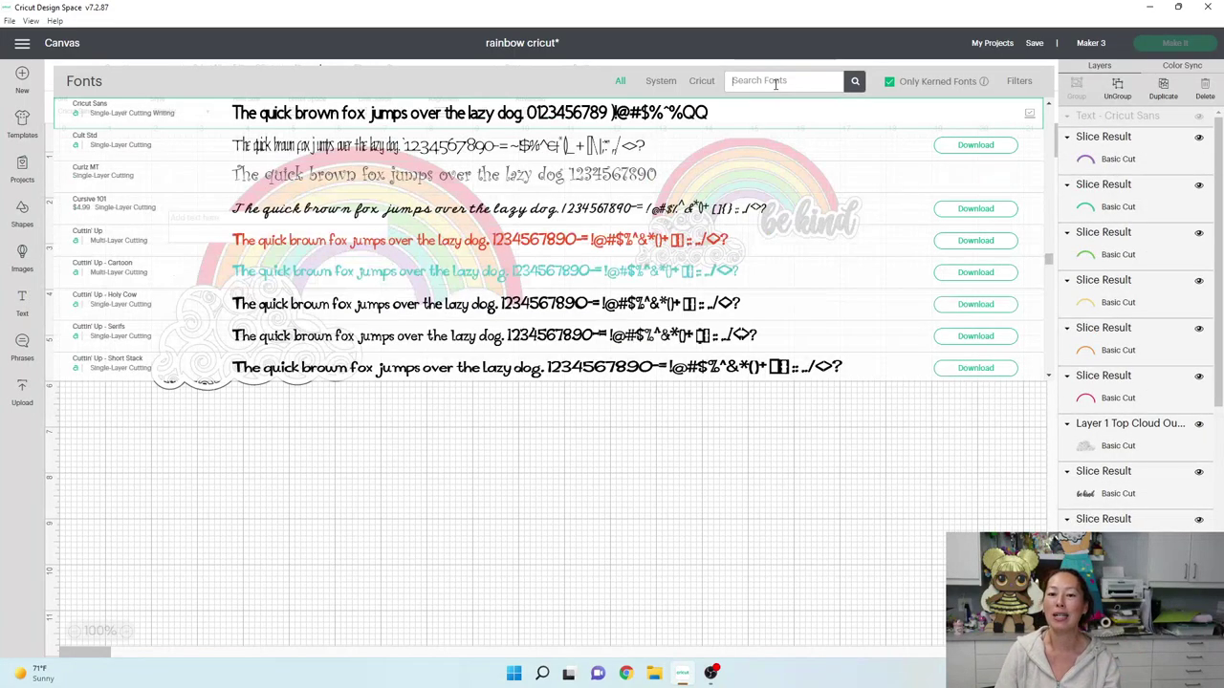
pyautogui.write('haniberry')
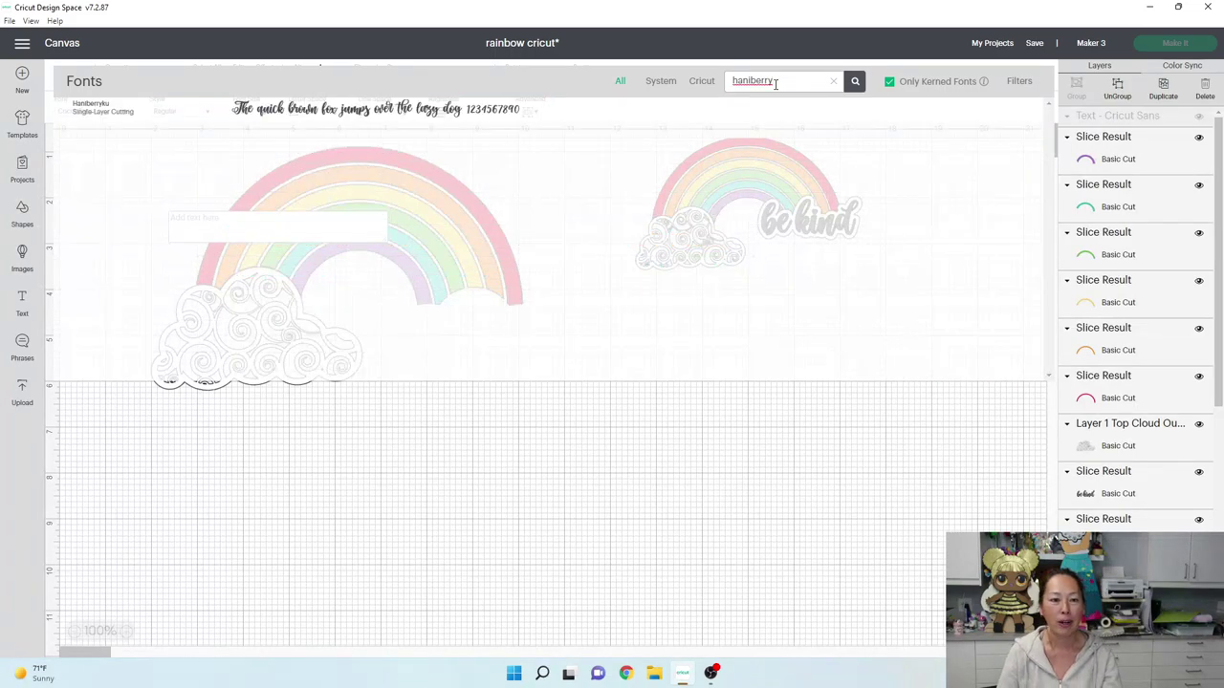
pyautogui.click(435, 114)
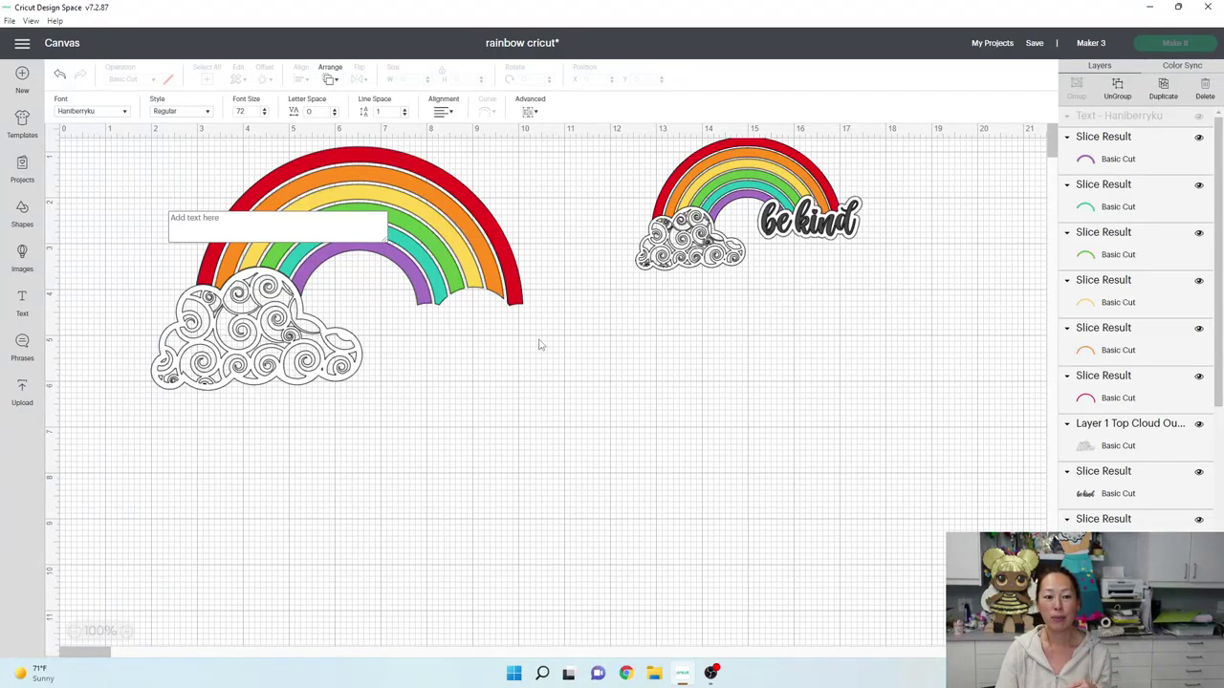
pyautogui.click(307, 228)
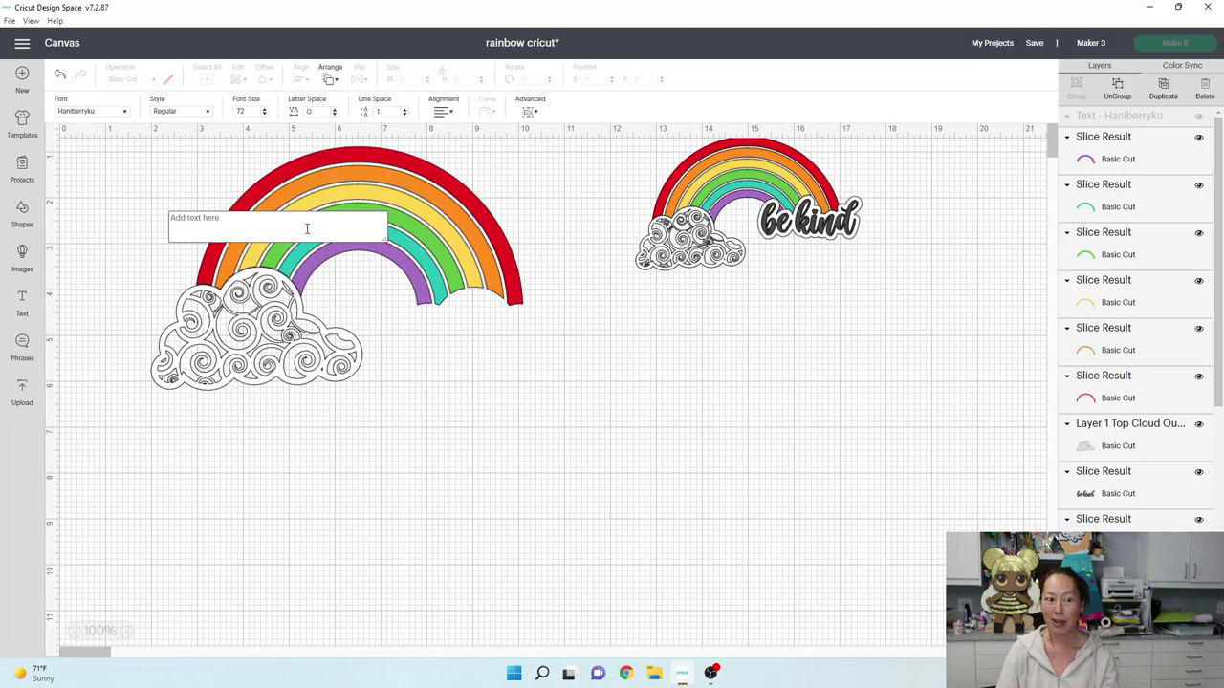
pyautogui.write('be kind')
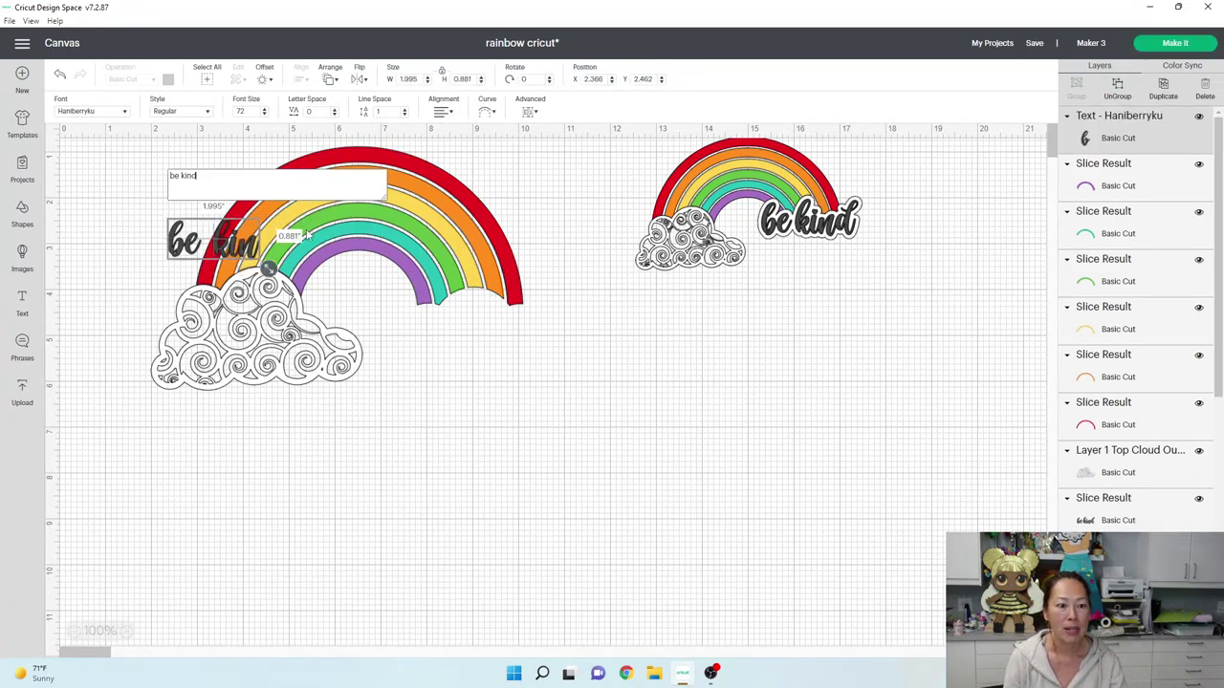
pyautogui.click(254, 258)
pyautogui.moveTo(255, 258); pyautogui.dragTo(556, 376)
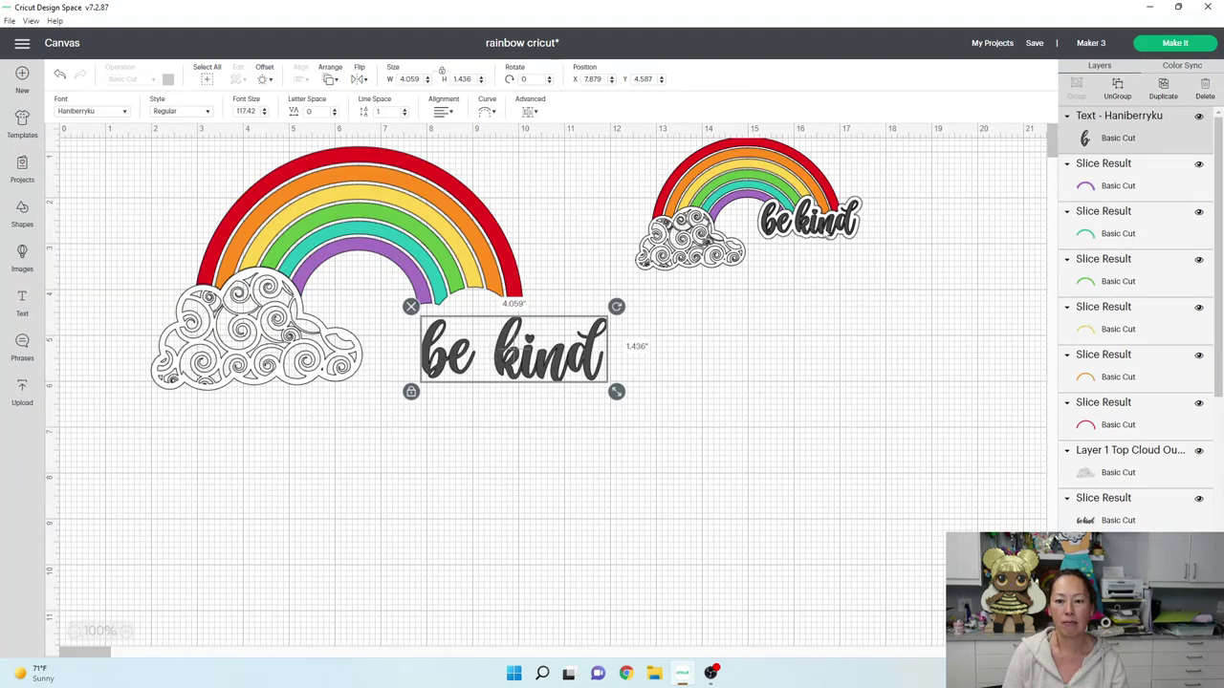
# Ungroup 'be kind', move 'be' closer to 'kind', and weld the six letters into one 3.753 × 1.436 in shape.
pyautogui.click(1119, 91)
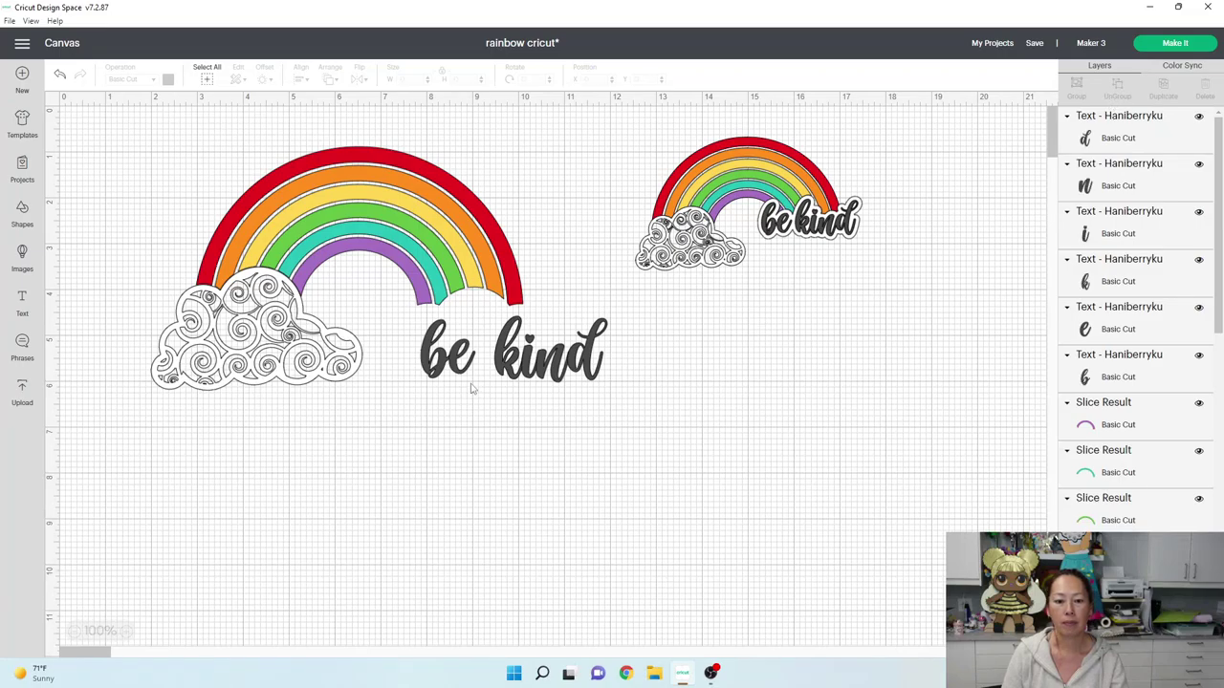
pyautogui.moveTo(471, 388); pyautogui.dragTo(446, 371)
pyautogui.moveTo(672, 430); pyautogui.dragTo(409, 350)
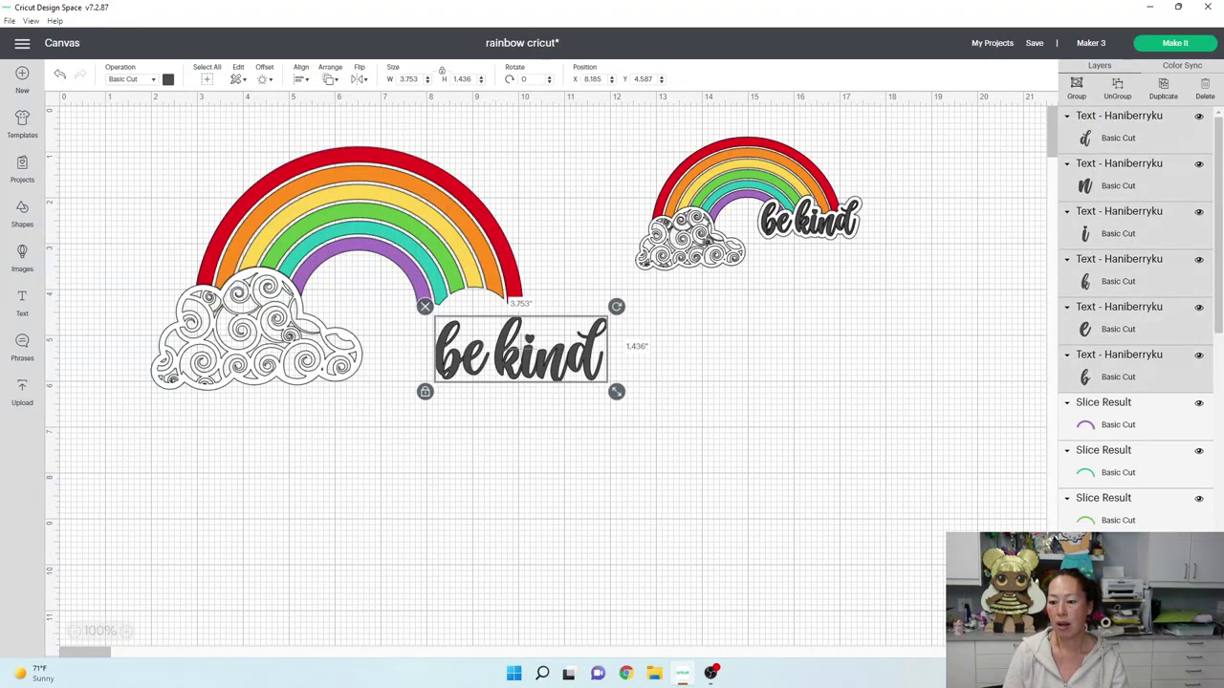
pyautogui.click(1109, 643)
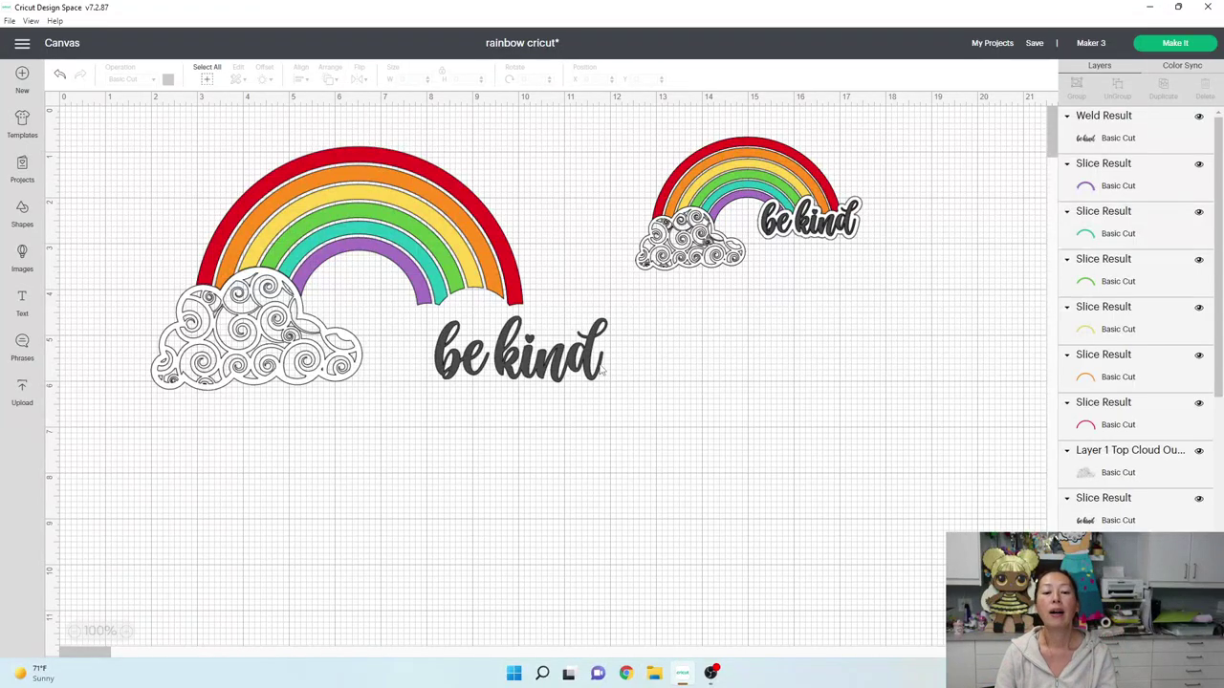
# Nudge the welded 3.753 × 1.436 in 'be kind' down and left beneath the rainbow arch.
pyautogui.moveTo(521, 347); pyautogui.dragTo(494, 390)
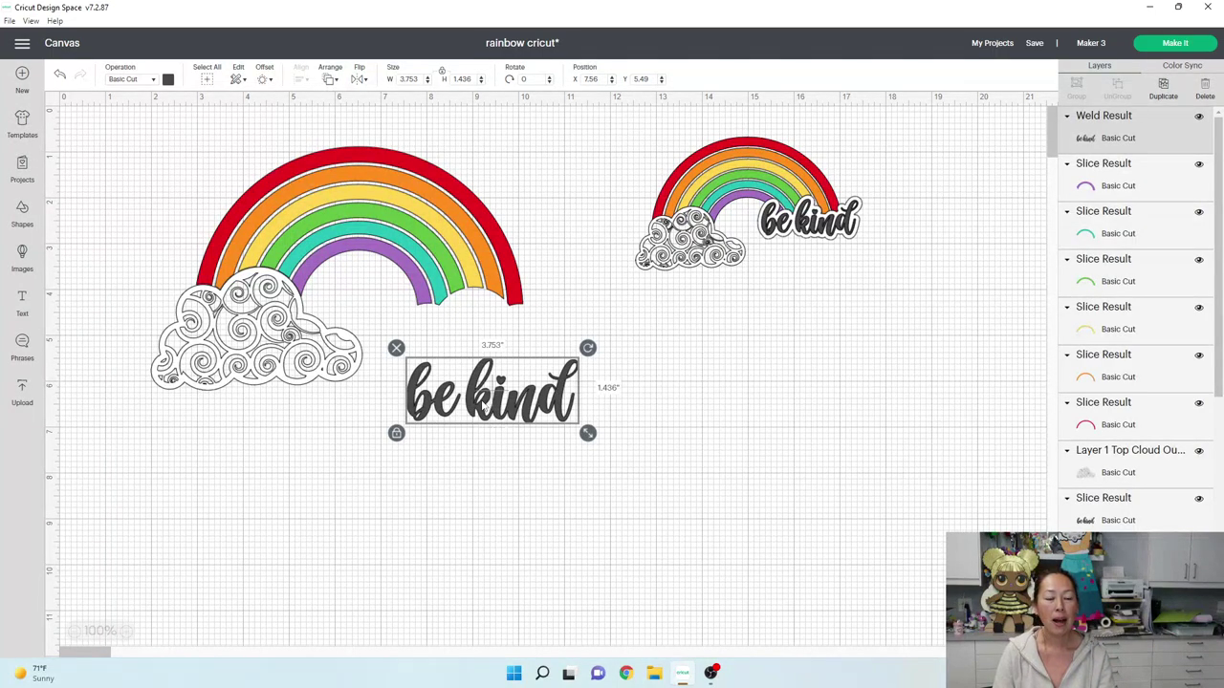
# Offset the welded 'be kind' by 0.139 in with rounded corners, creating a 4.031 × 1.714 in outline.
pyautogui.click(265, 81)
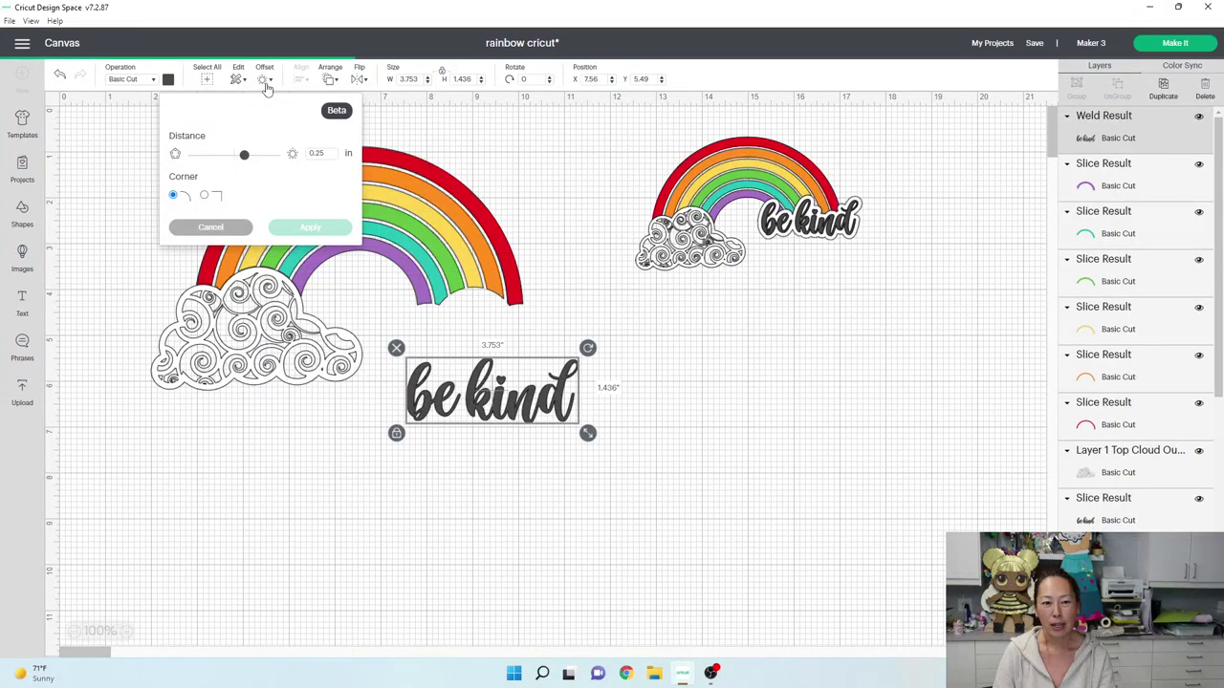
pyautogui.click(321, 154)
pyautogui.write('0.1')
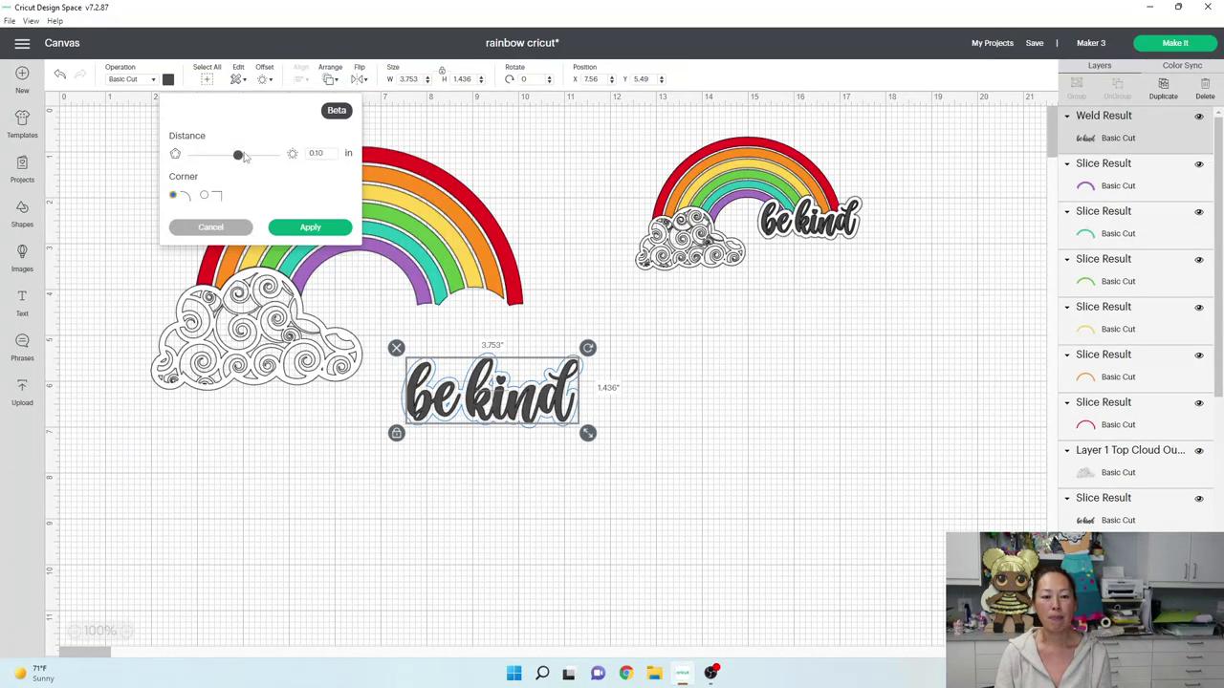
pyautogui.moveTo(239, 156); pyautogui.dragTo(255, 154)
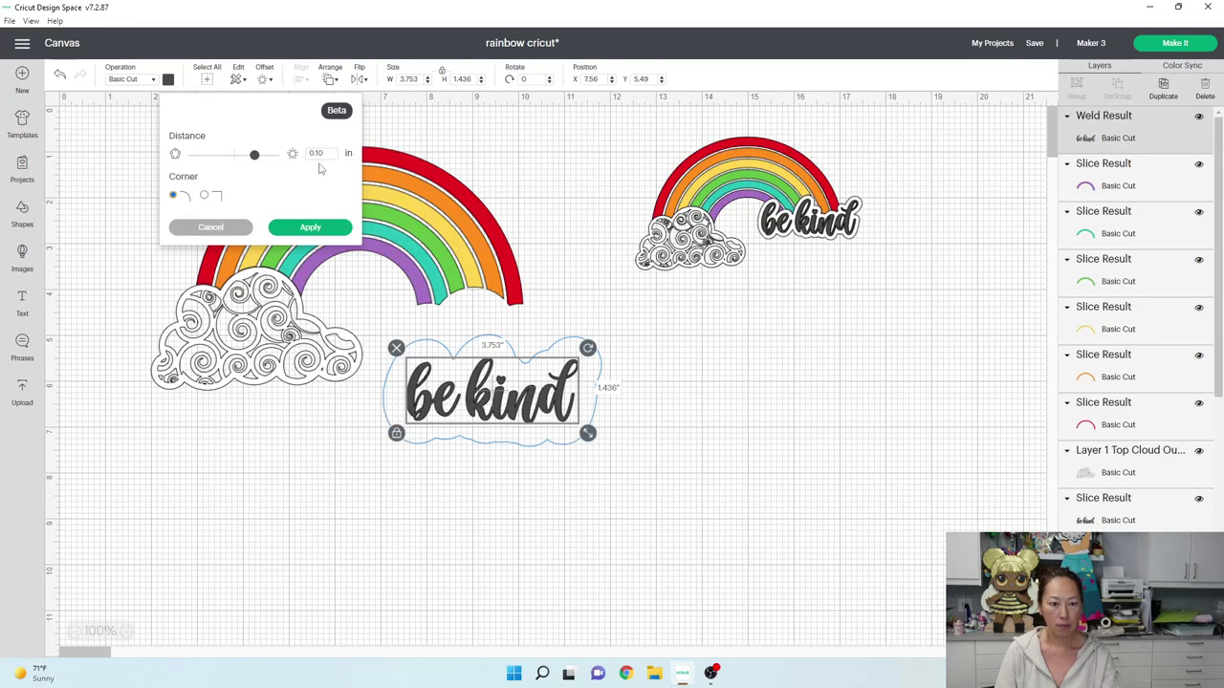
pyautogui.moveTo(260, 161); pyautogui.dragTo(242, 166)
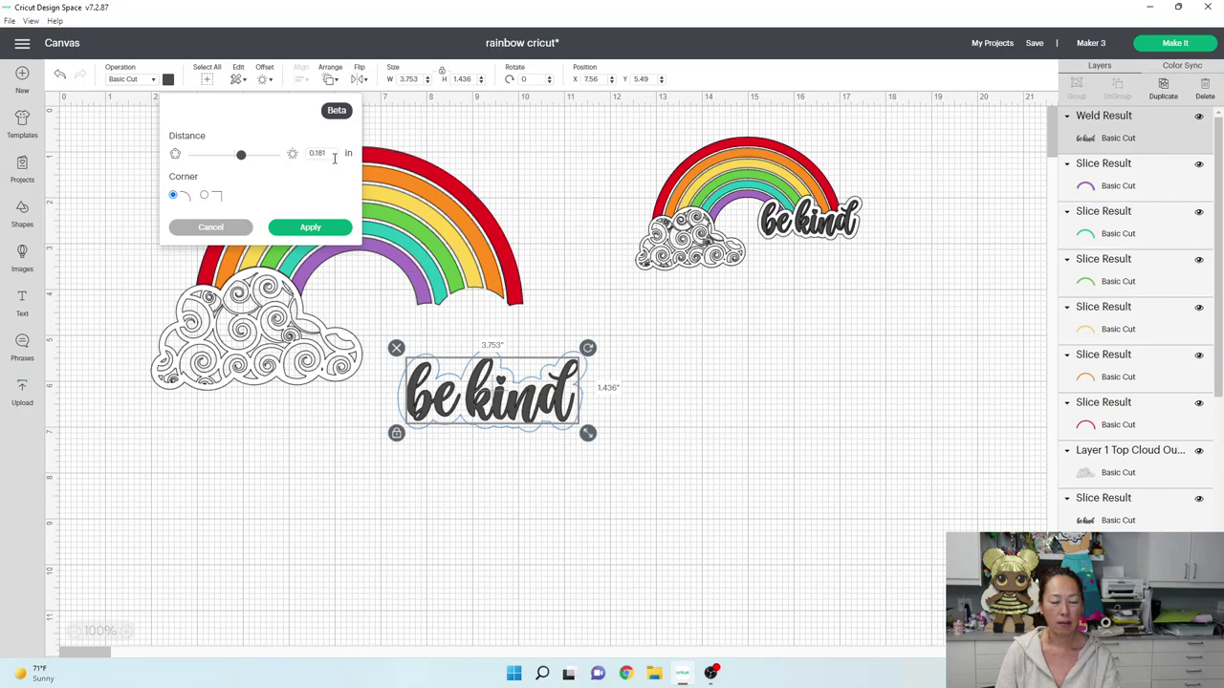
pyautogui.moveTo(329, 154); pyautogui.dragTo(316, 154)
pyautogui.press('Tab')
pyautogui.press('Tab')
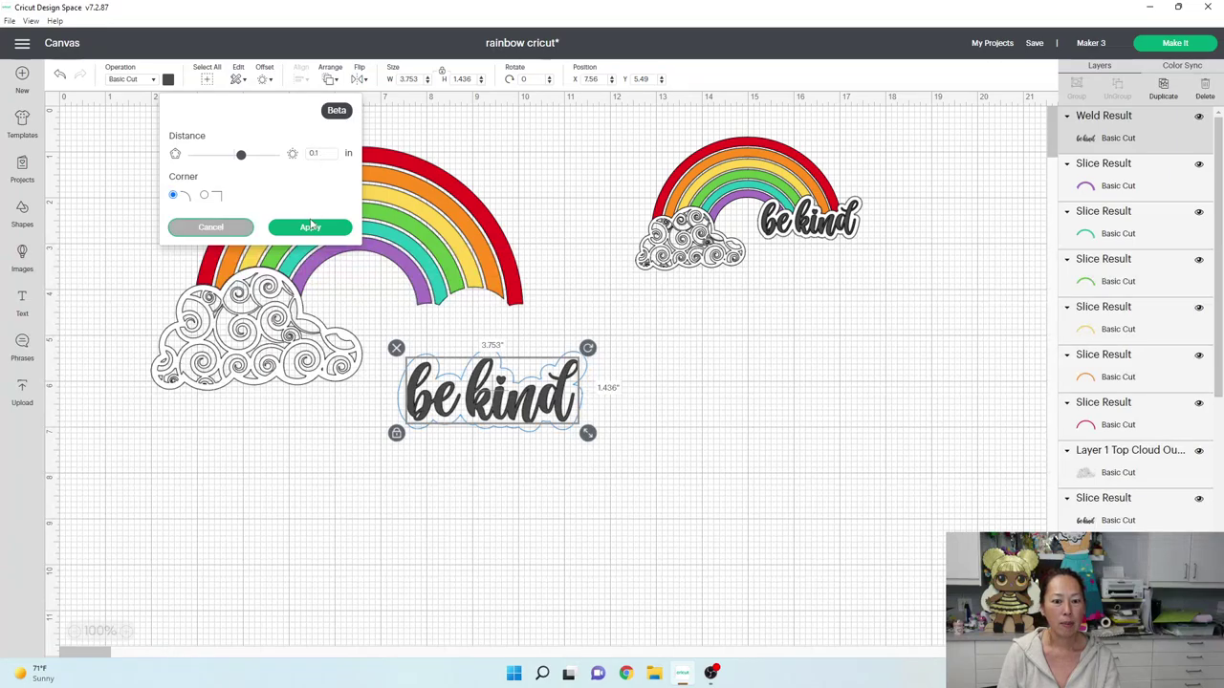
pyautogui.moveTo(245, 163); pyautogui.dragTo(240, 163)
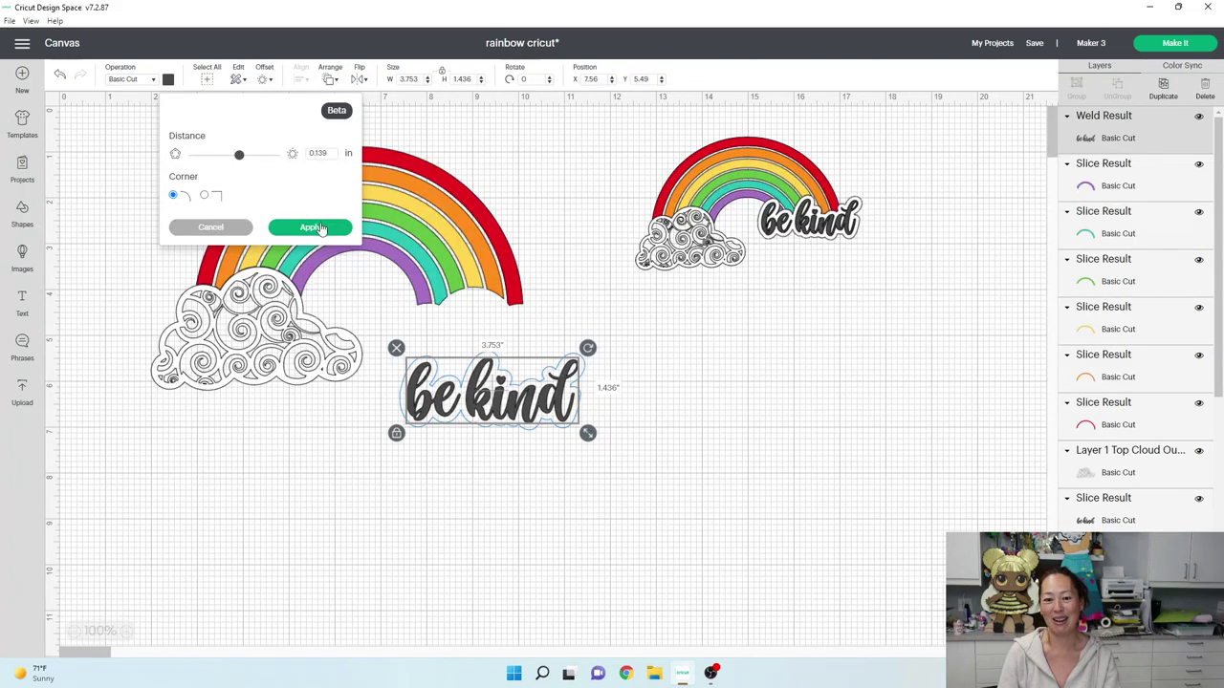
pyautogui.click(320, 228)
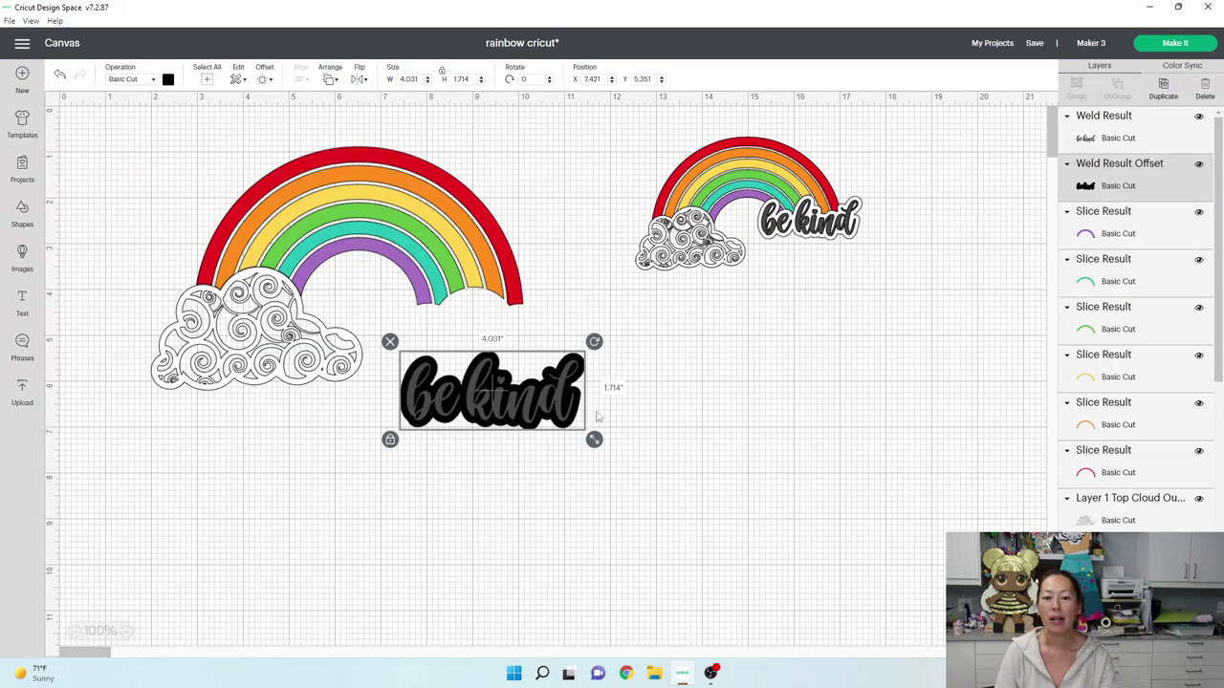
# Change the 'be kind' offset outline's colour to white.
pyautogui.click(1107, 138)
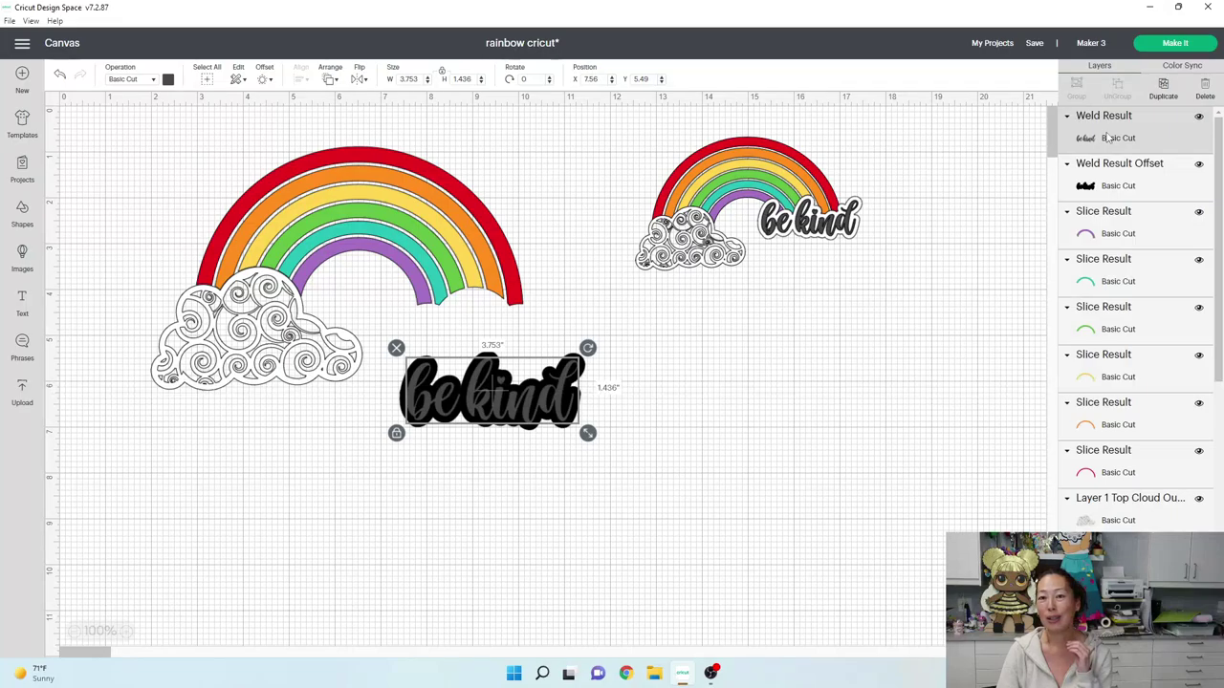
pyautogui.click(1109, 170)
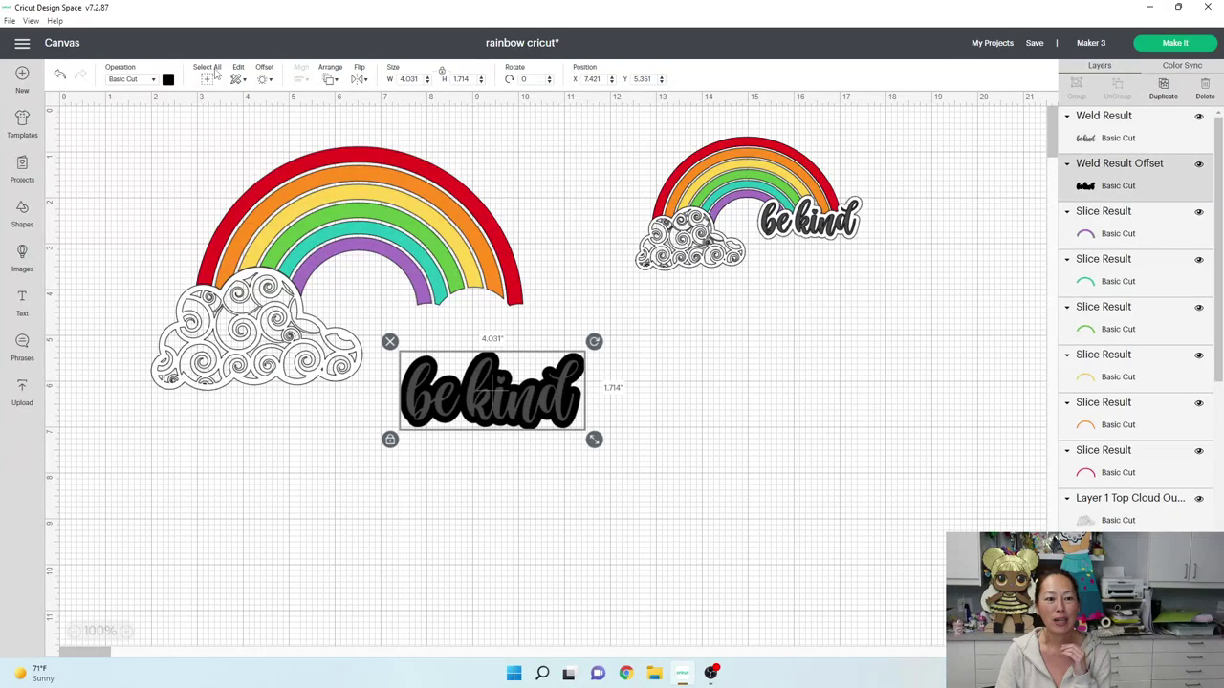
pyautogui.click(169, 80)
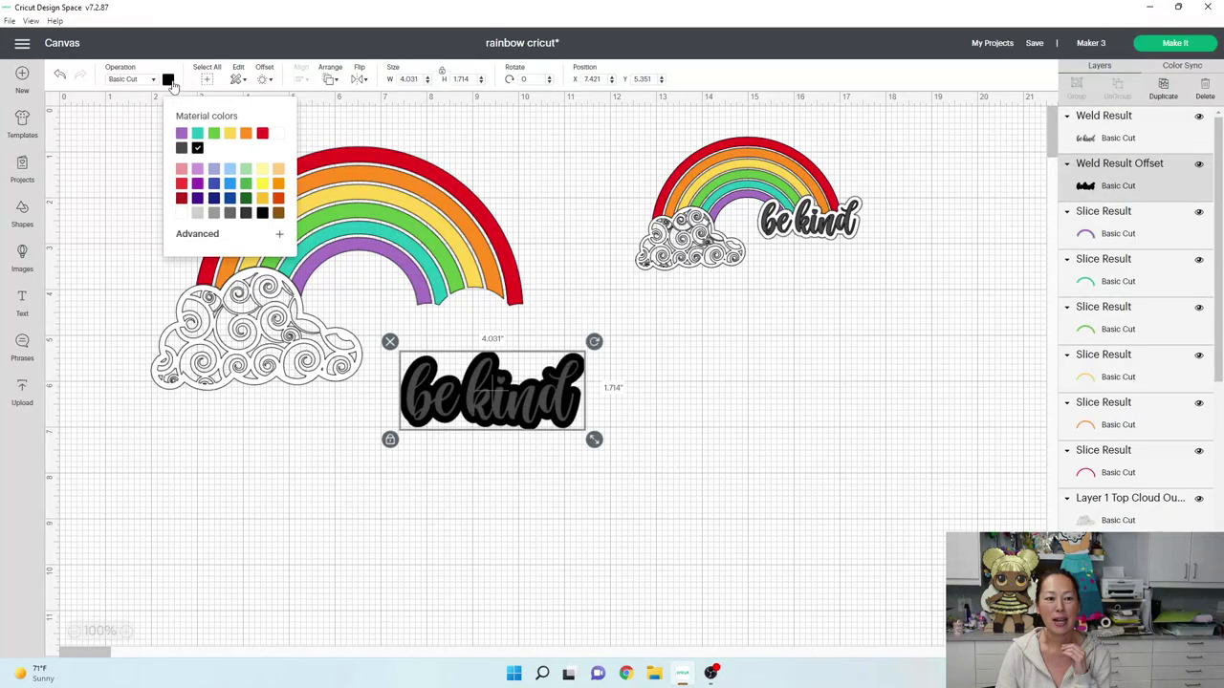
pyautogui.click(183, 213)
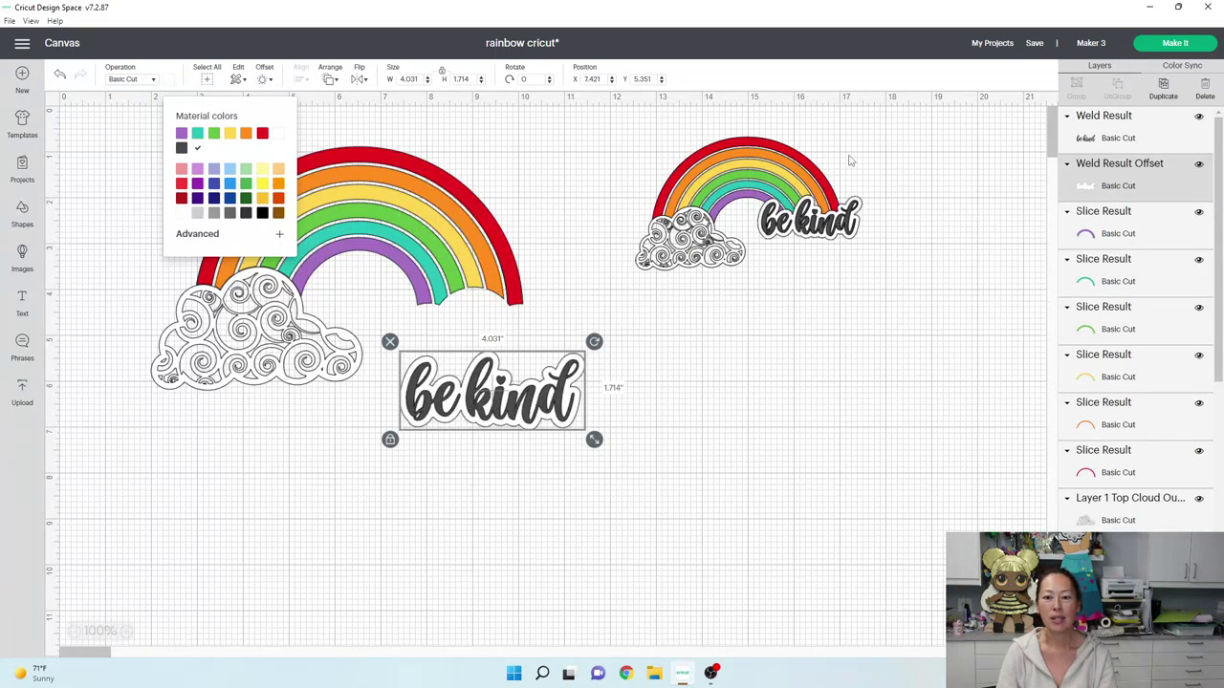
# Move the white offset onto the big rainbow's right end and put the black text back on it.
pyautogui.click(537, 401)
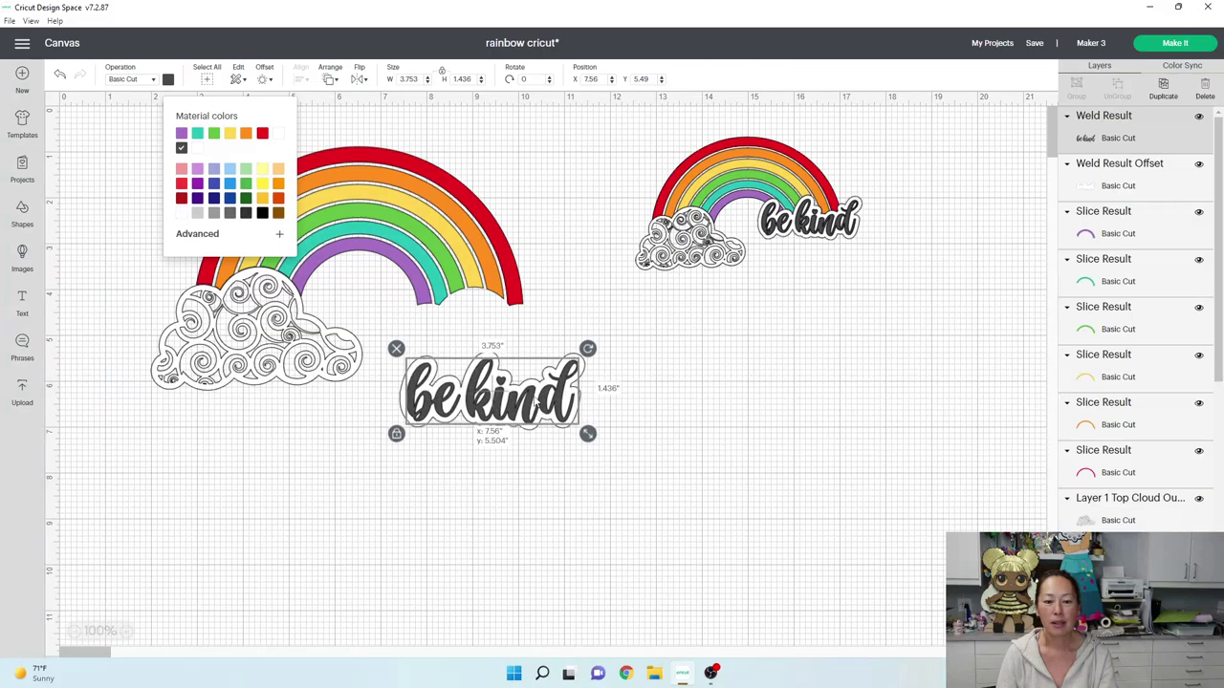
pyautogui.moveTo(535, 402); pyautogui.dragTo(341, 526)
pyautogui.moveTo(493, 418); pyautogui.dragTo(485, 324)
pyautogui.moveTo(310, 490); pyautogui.dragTo(482, 306)
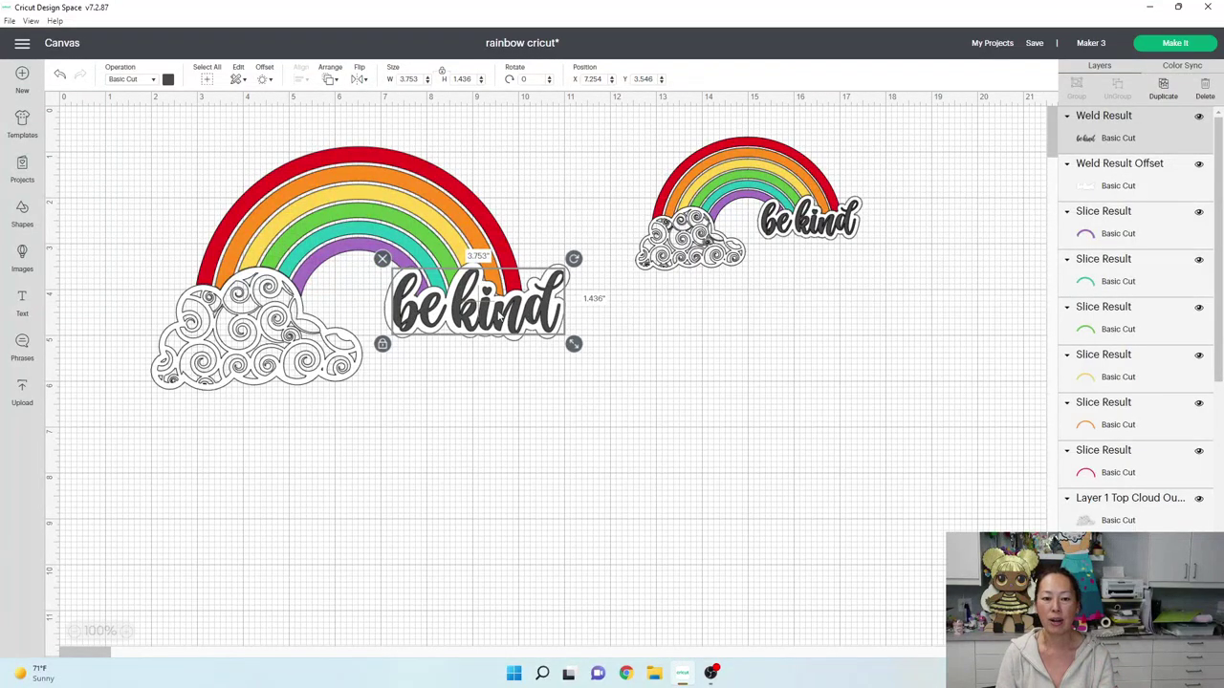
# Shrink the 'be kind' text and its white offset together to 3.531 × 1.501 in.
pyautogui.click(617, 384)
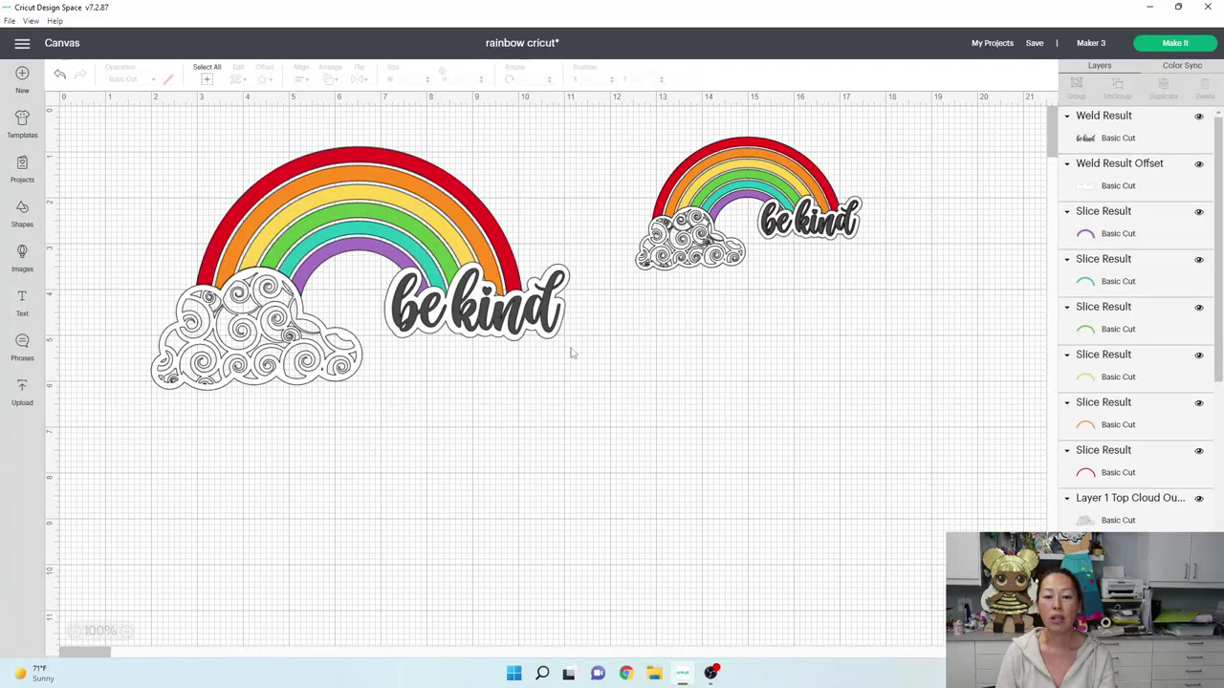
pyautogui.moveTo(572, 354); pyautogui.dragTo(447, 254)
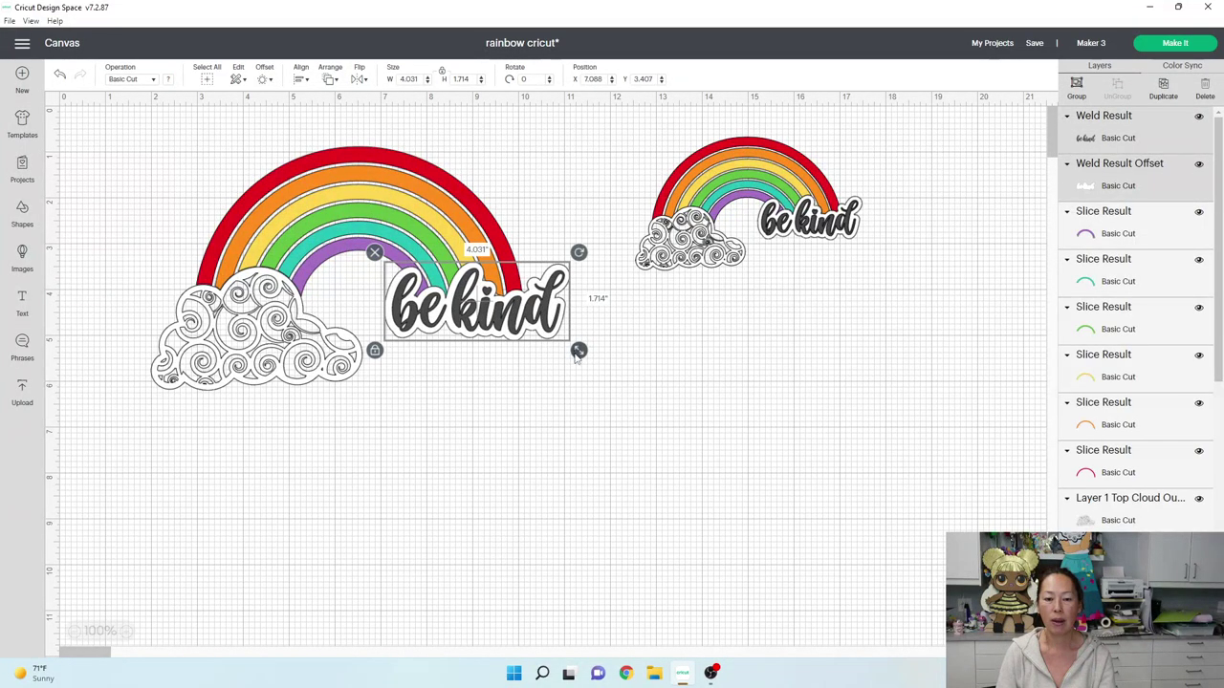
pyautogui.moveTo(578, 350); pyautogui.dragTo(550, 298)
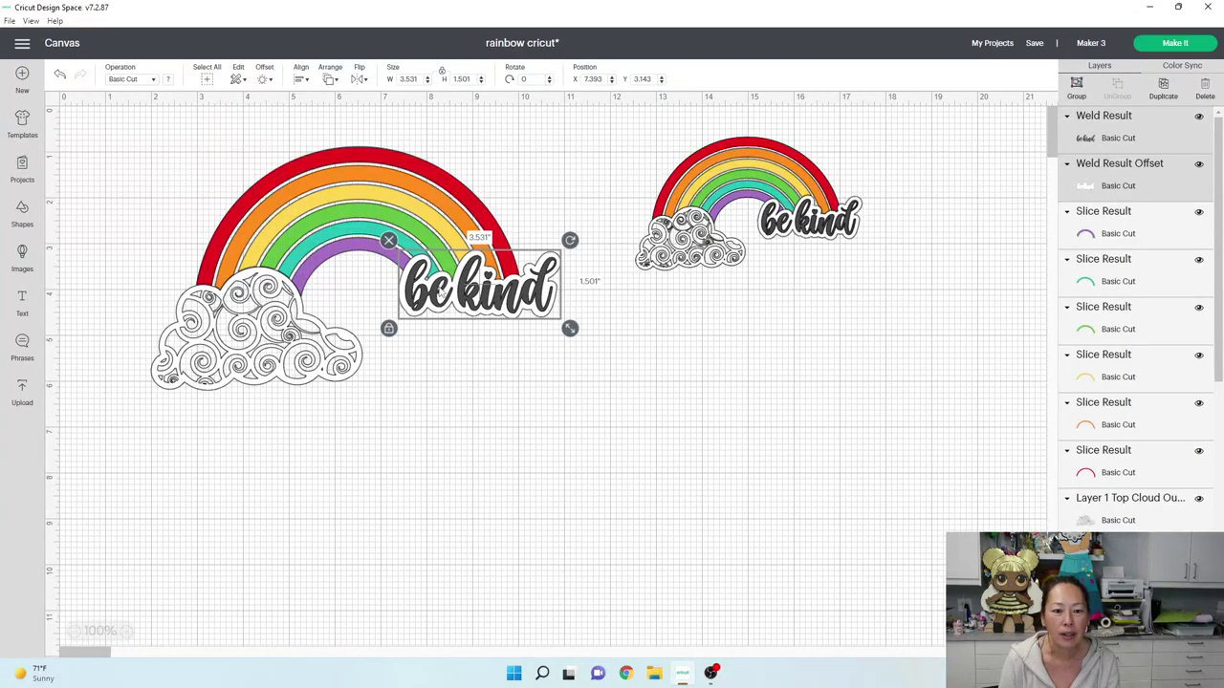
pyautogui.moveTo(507, 297)
pyautogui.mouseDown()
pyautogui.moveTo(507, 352)
pyautogui.moveTo(513, 304)
pyautogui.mouseUp()
# Fine-tune the shrunken design's position over the rainbow's right end.
pyautogui.click(492, 289)
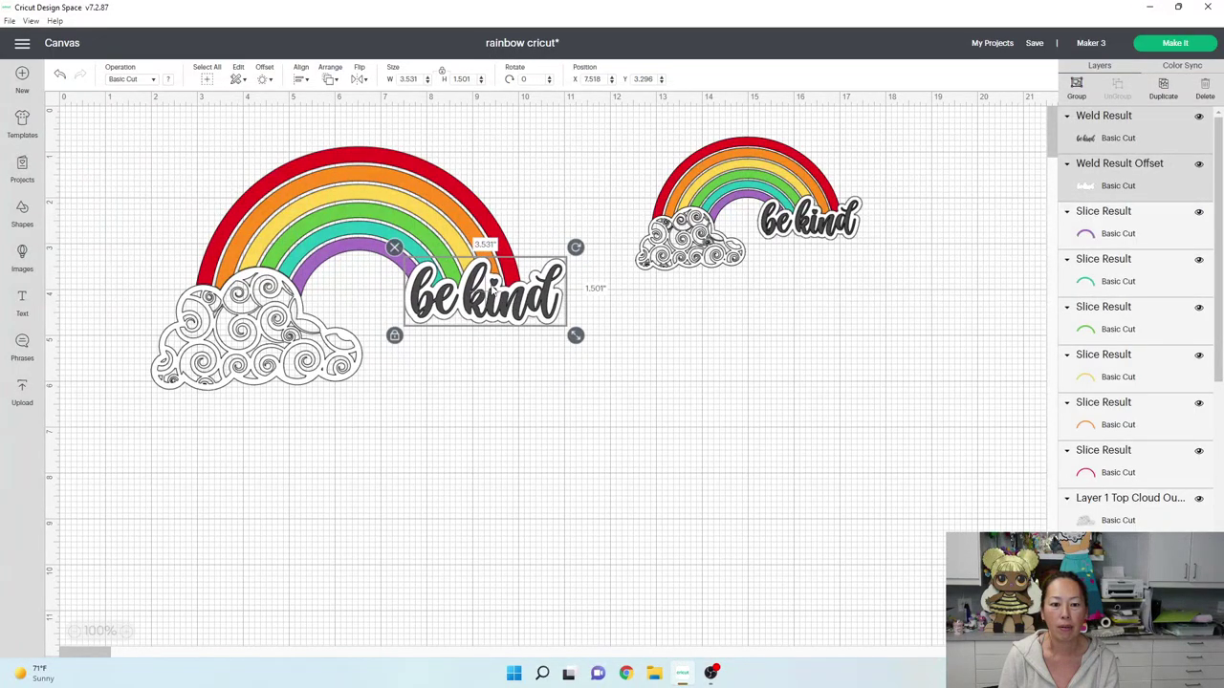
pyautogui.moveTo(430, 283); pyautogui.dragTo(425, 286)
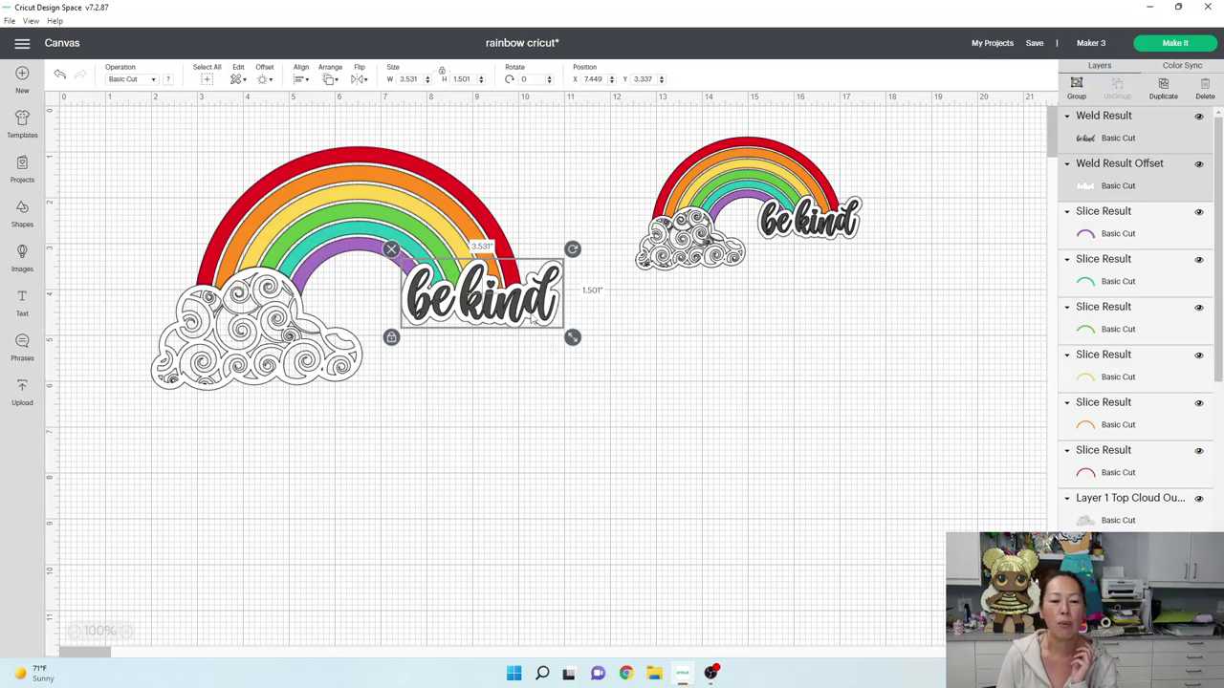
pyautogui.click(495, 381)
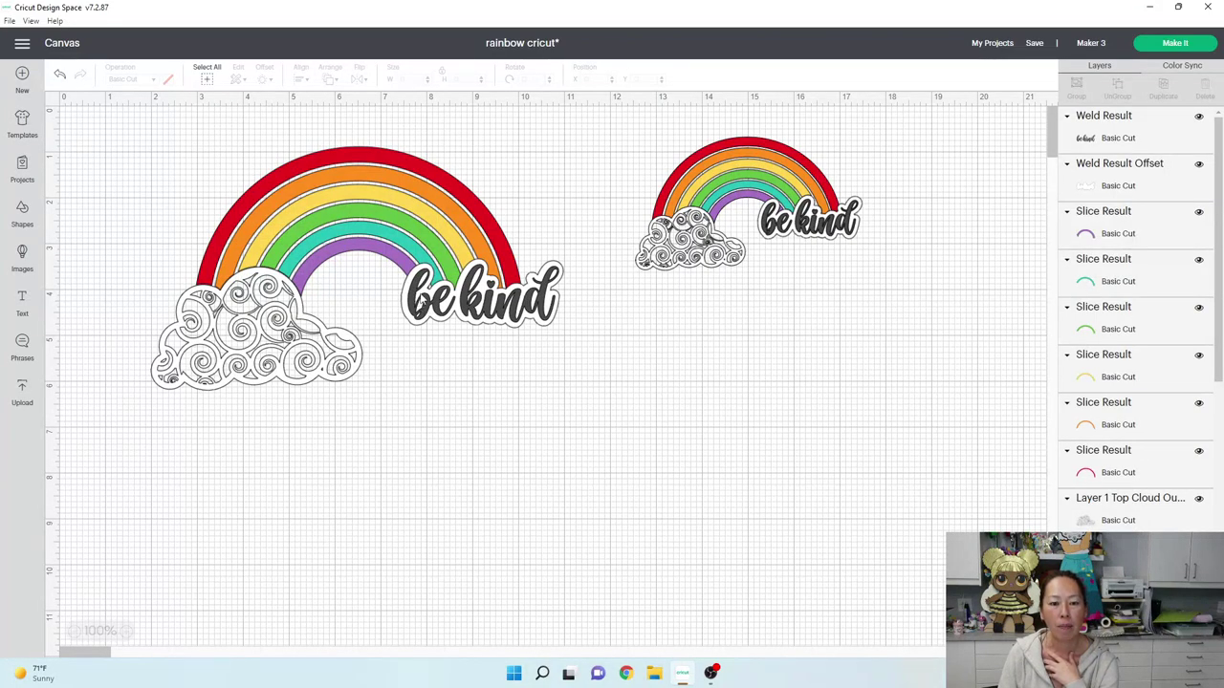
pyautogui.click(429, 300)
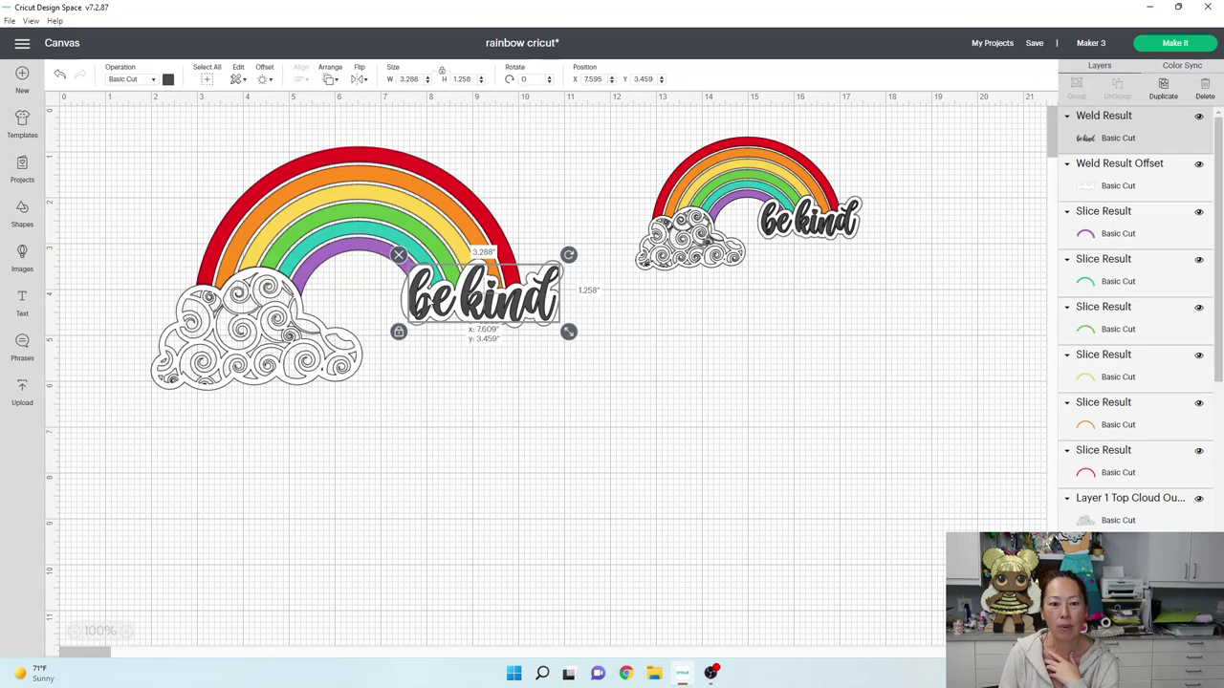
pyautogui.moveTo(519, 354); pyautogui.dragTo(504, 323)
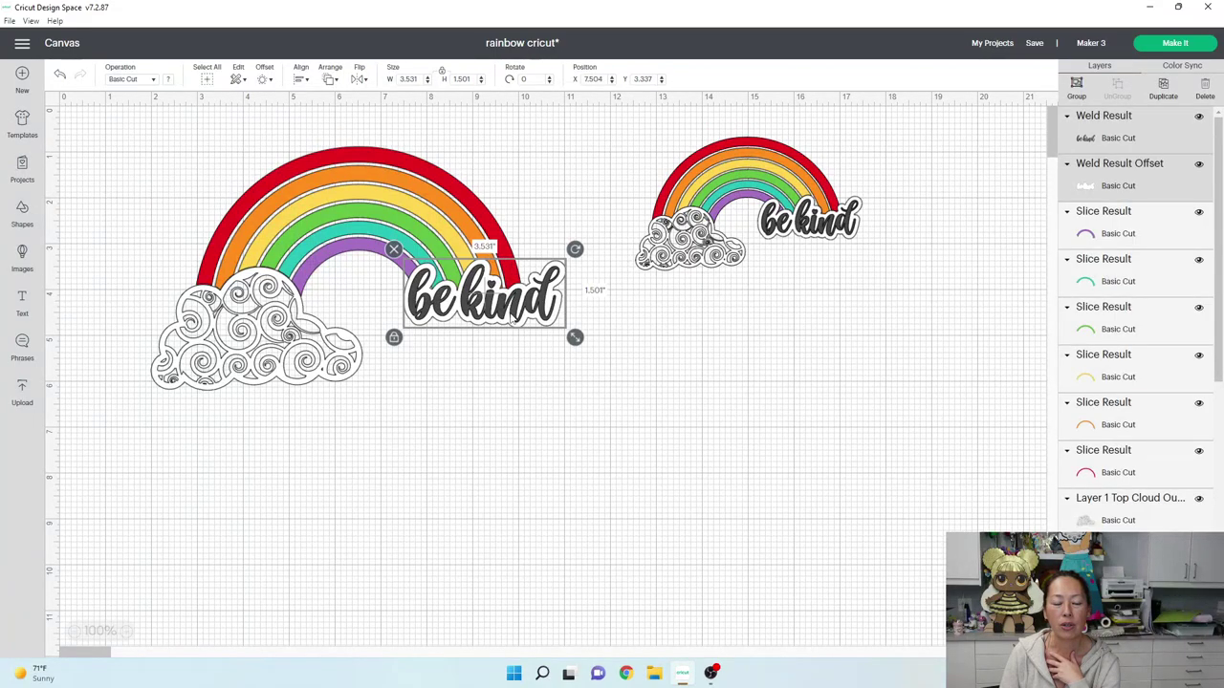
pyautogui.moveTo(512, 321); pyautogui.dragTo(510, 323)
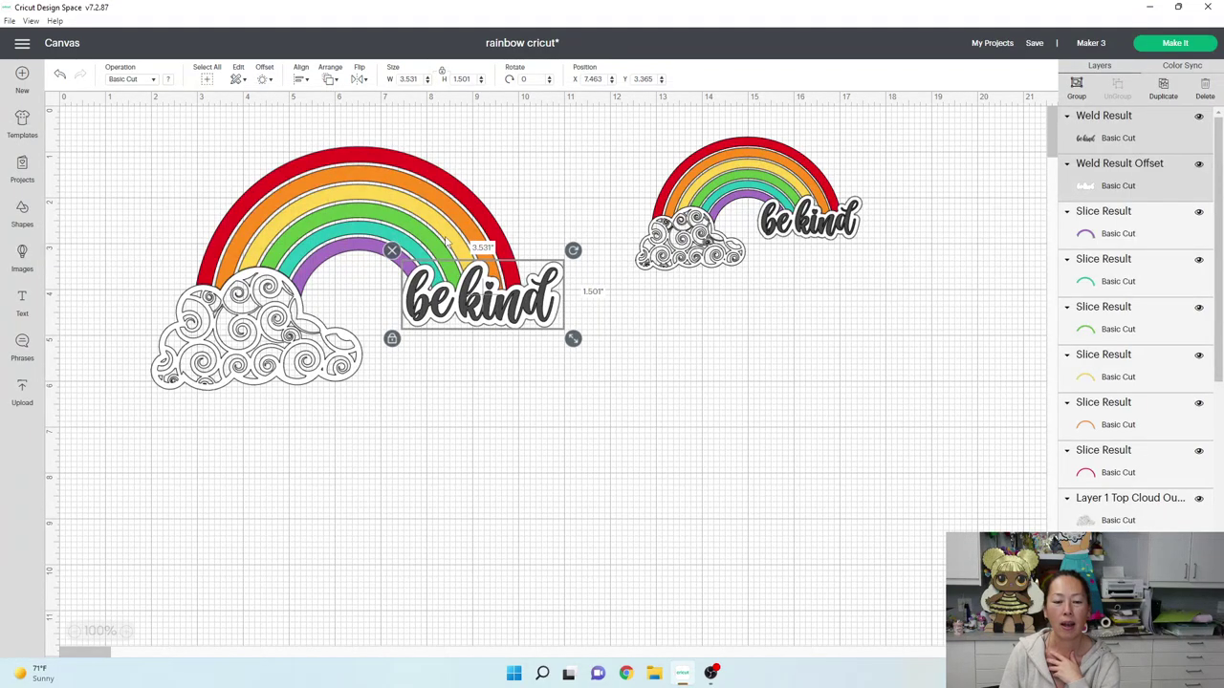
# Move the black 'be kind' below the rainbow and place a duplicate of the white offset beside it.
pyautogui.click(551, 344)
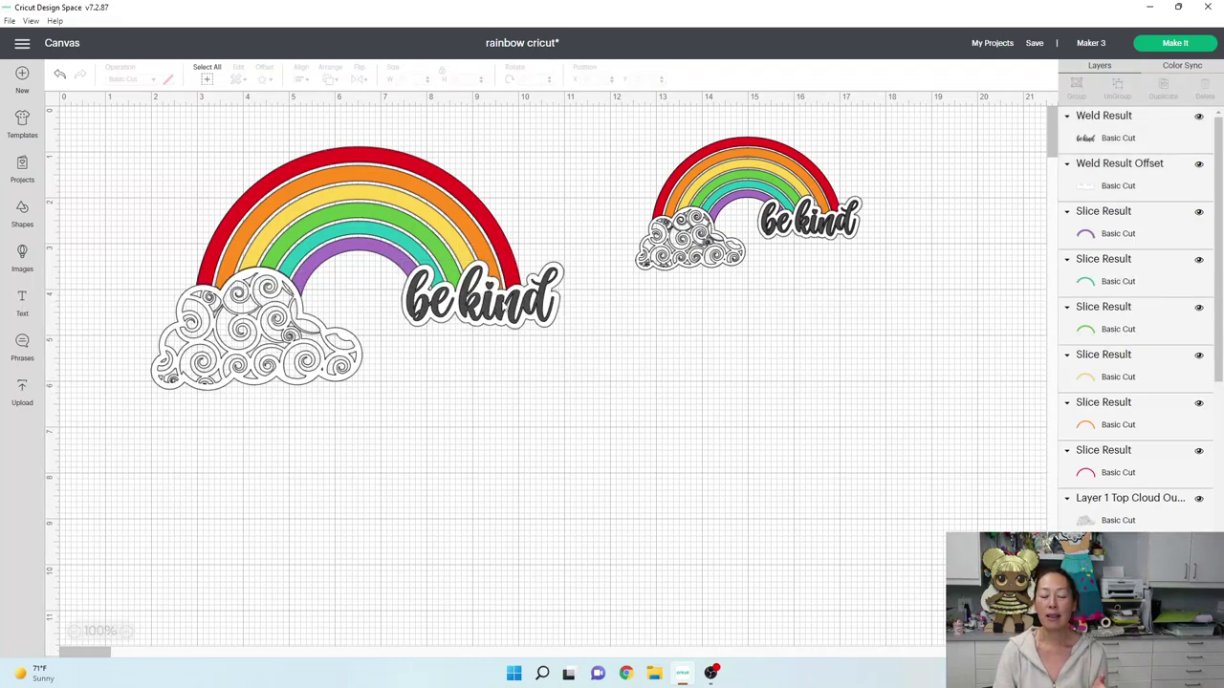
pyautogui.moveTo(507, 316); pyautogui.dragTo(449, 511)
pyautogui.click(507, 318)
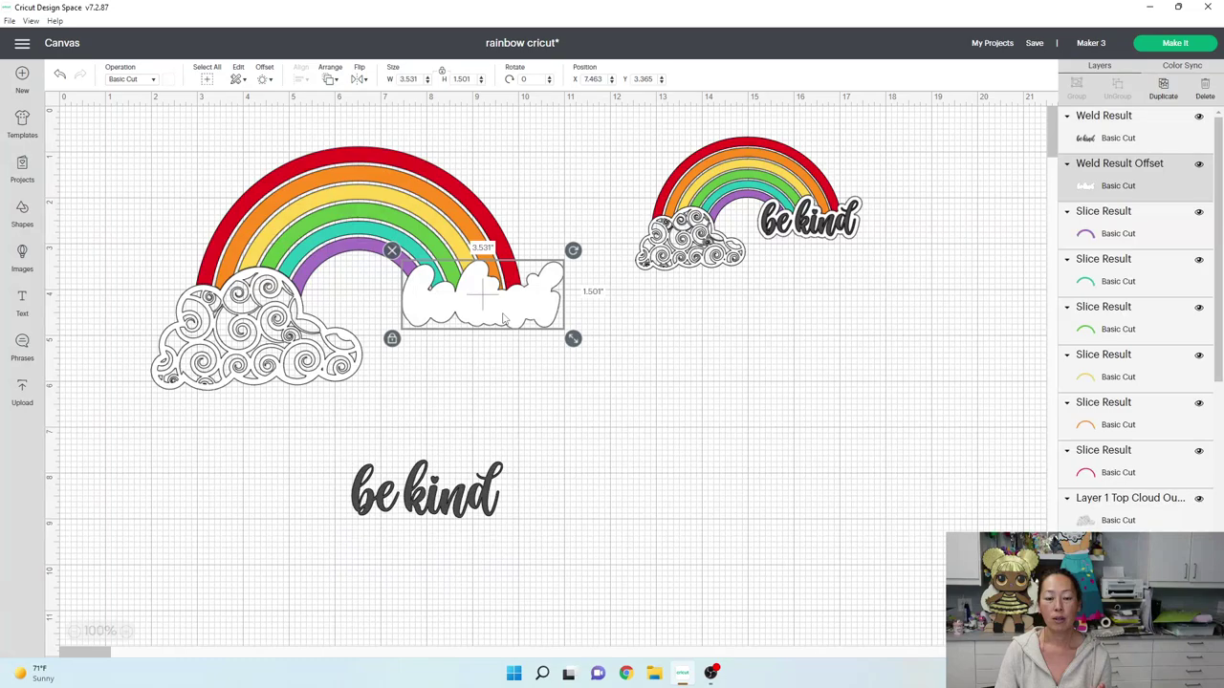
pyautogui.click(1162, 98)
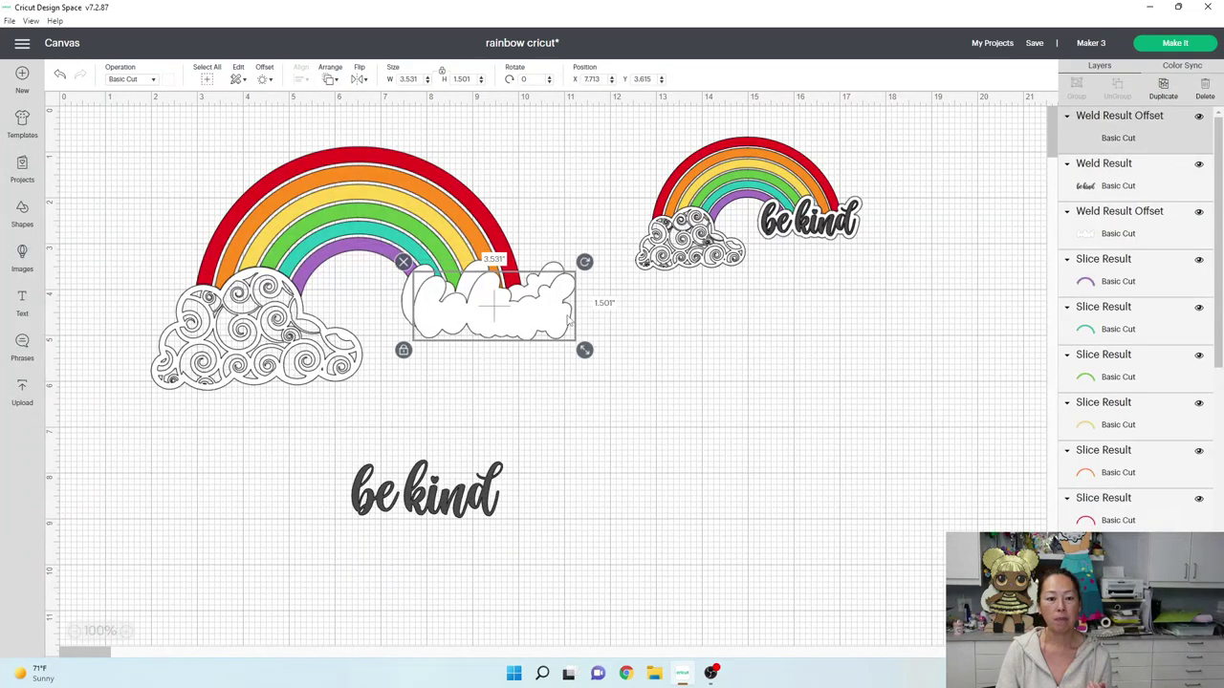
pyautogui.moveTo(527, 306); pyautogui.dragTo(298, 511)
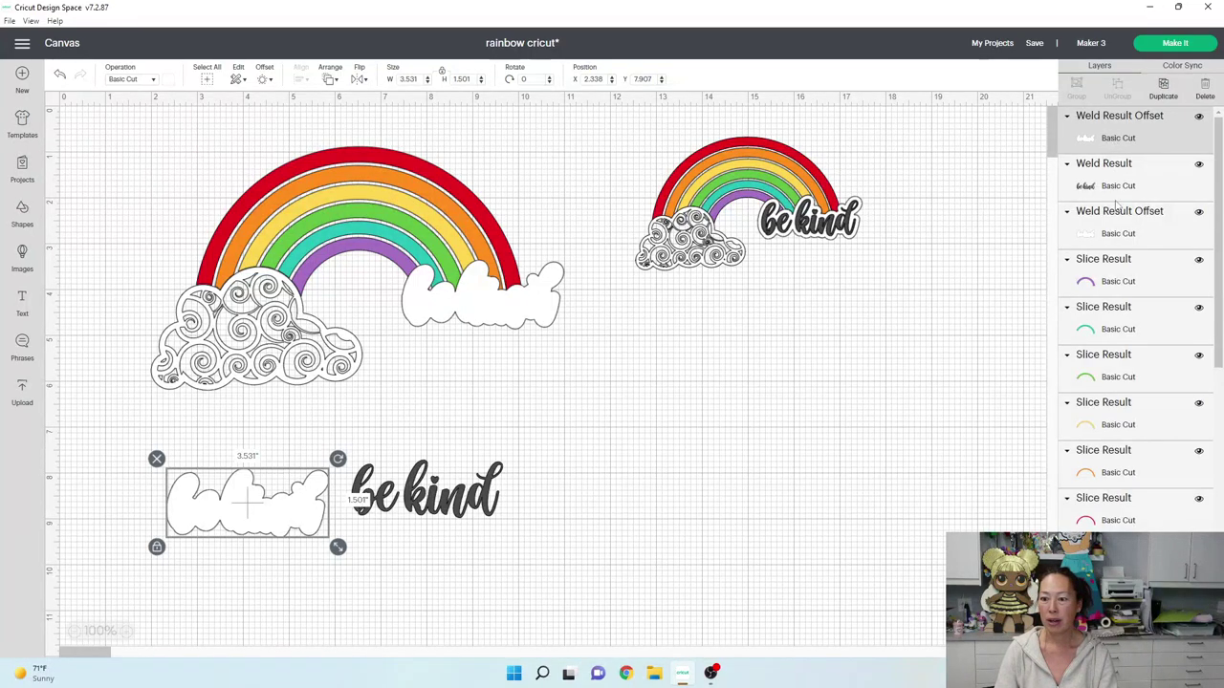
# Pair the white offset on the rainbow with the purple arc to slice it.
pyautogui.keyDown('shift'); pyautogui.click(1115, 278); pyautogui.keyUp('shift')
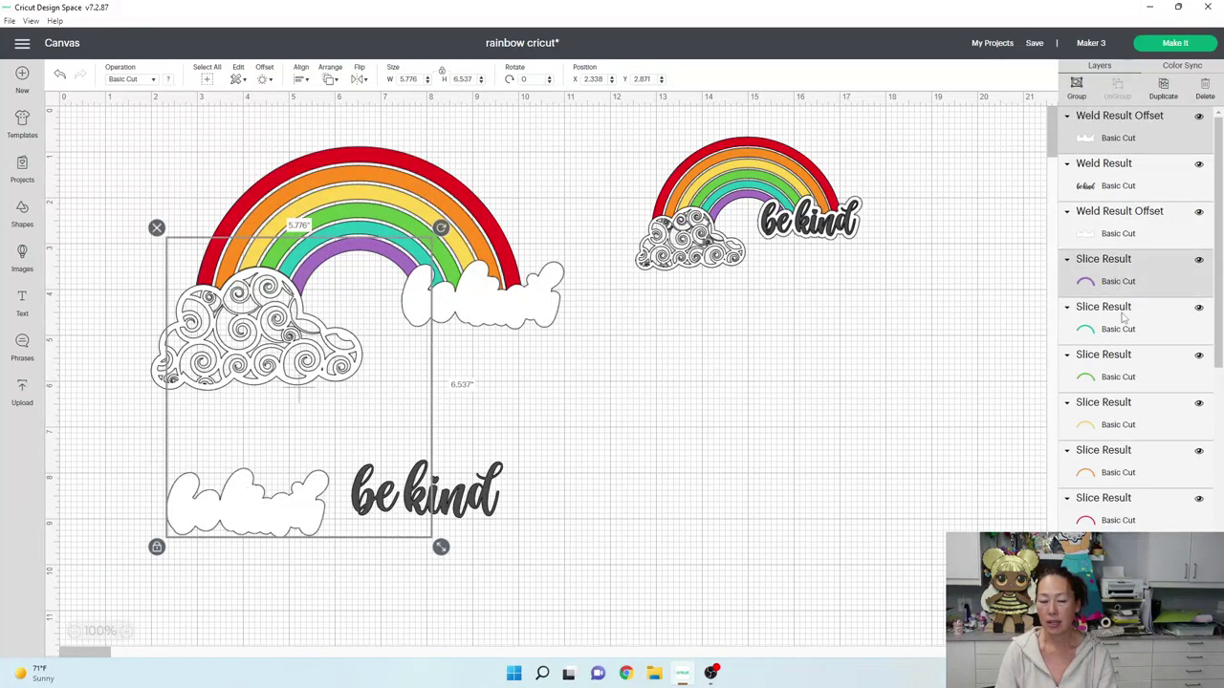
pyautogui.click(1120, 119)
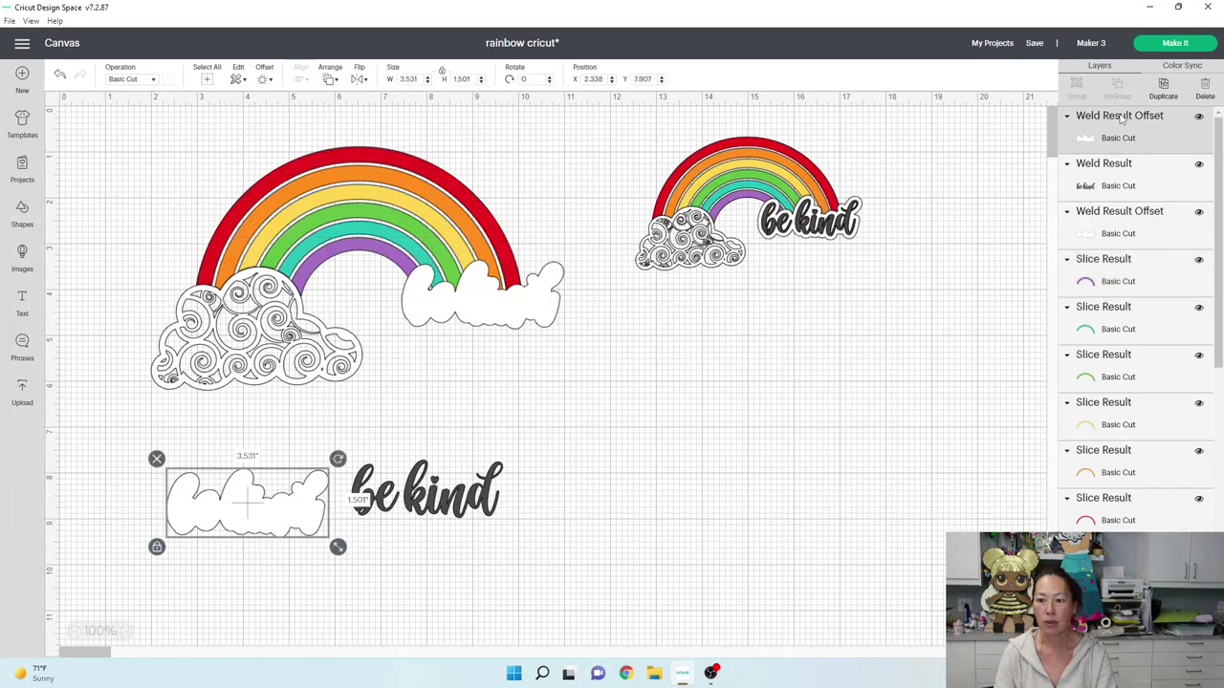
pyautogui.click(488, 309)
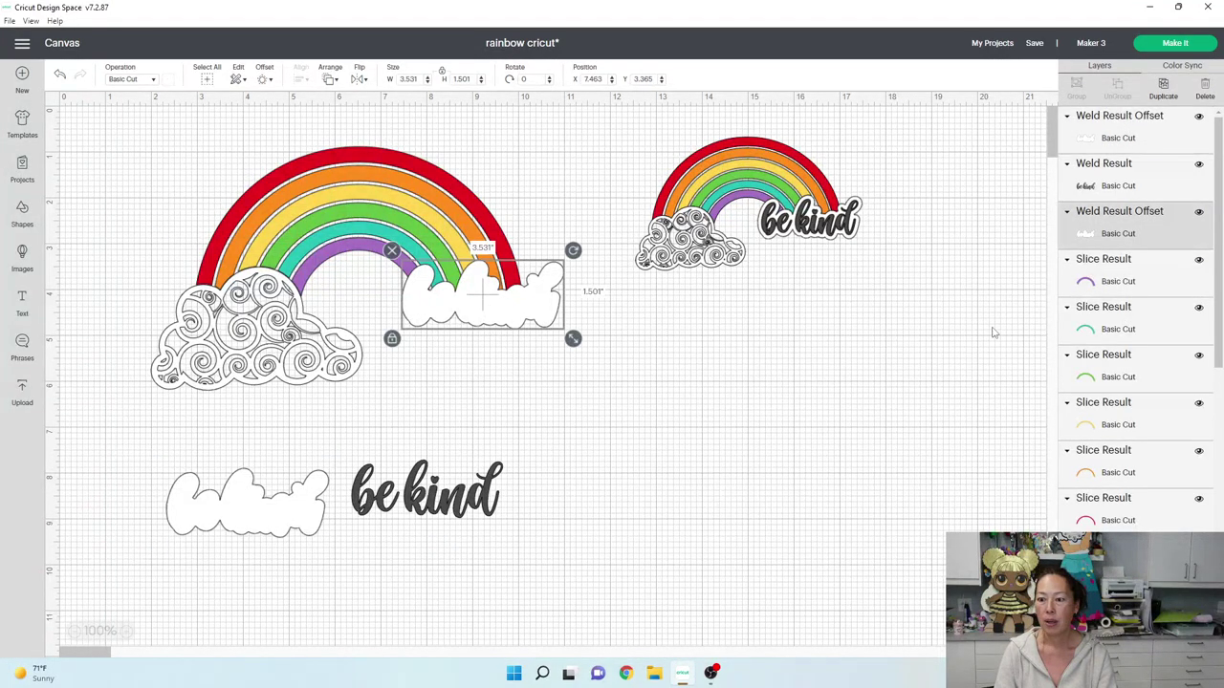
pyautogui.keyDown('shift'); pyautogui.click(1109, 284); pyautogui.keyUp('shift')
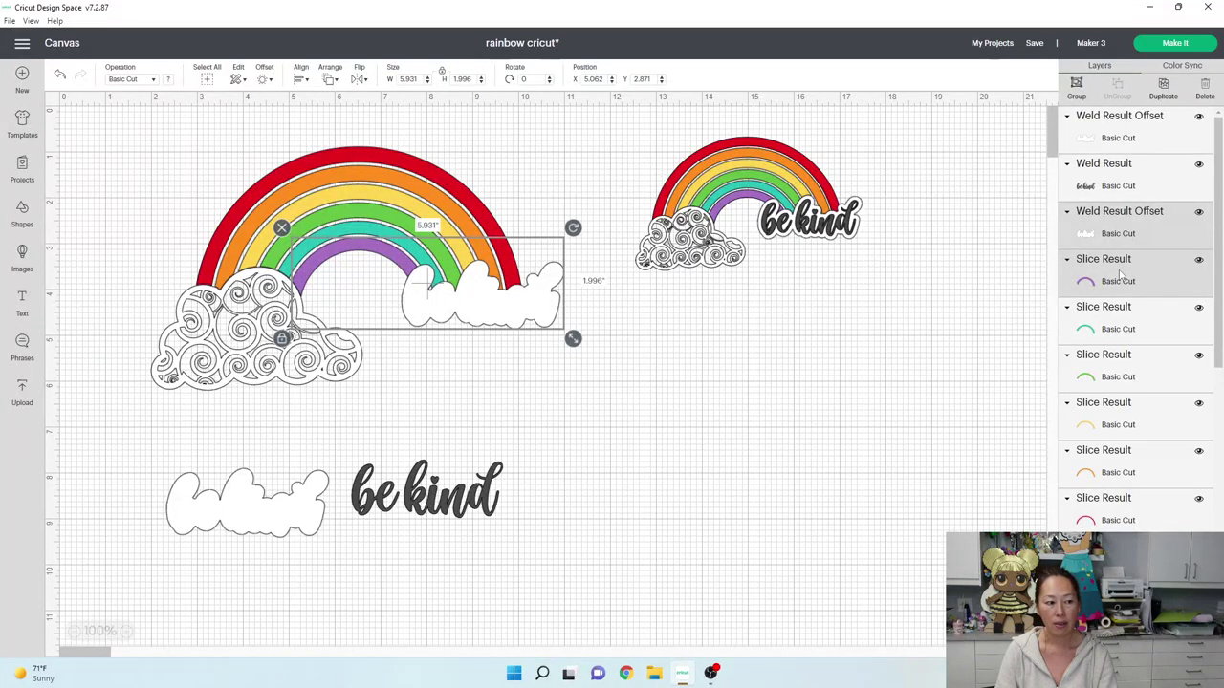
pyautogui.press('Escape')
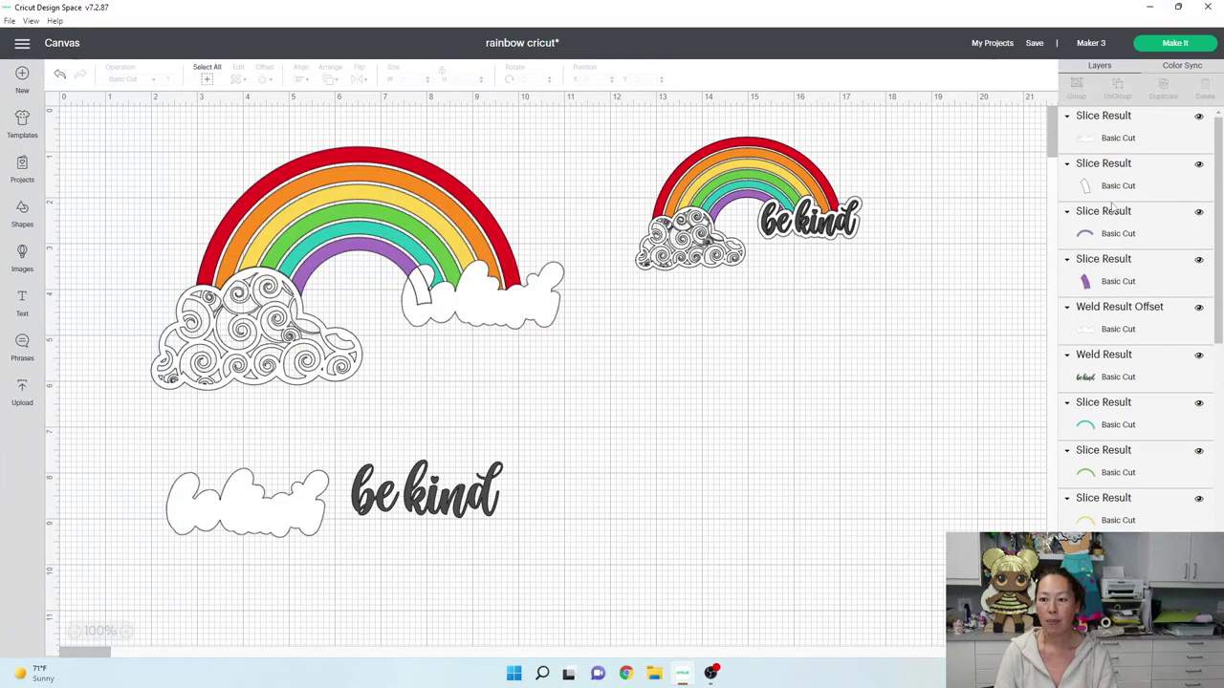
# Slice the teal and green arcs with the white offset piece.
pyautogui.click(1112, 140)
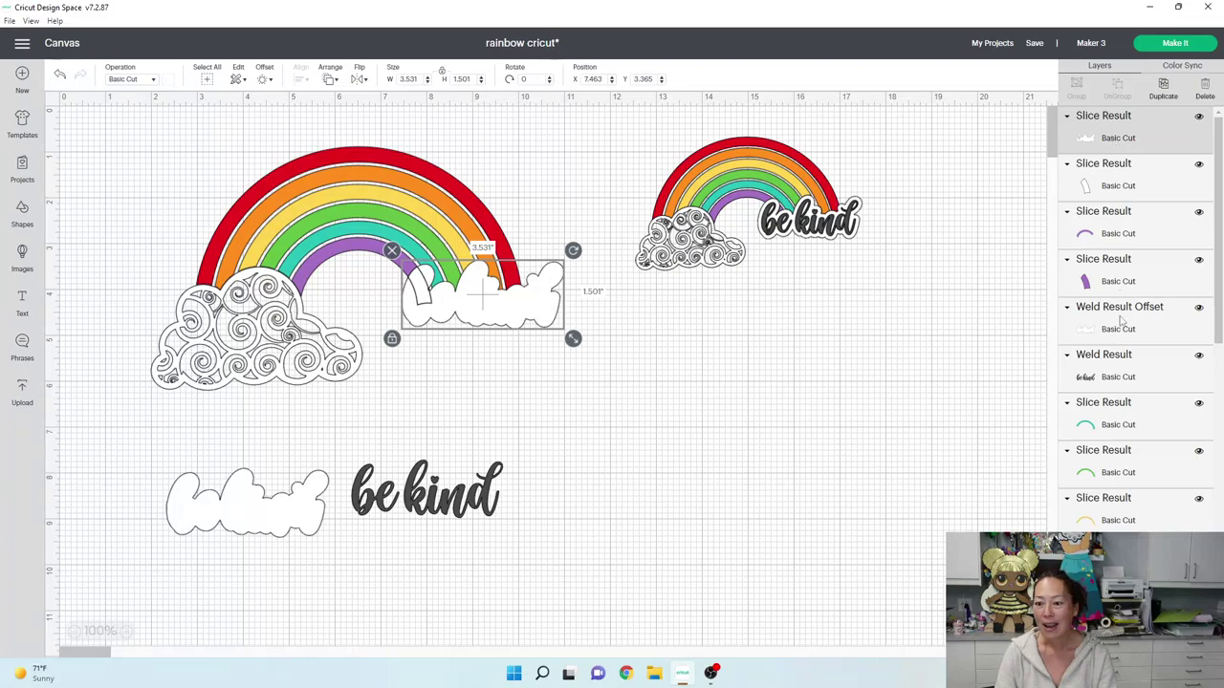
pyautogui.keyDown('shift'); pyautogui.click(1129, 414); pyautogui.keyUp('shift')
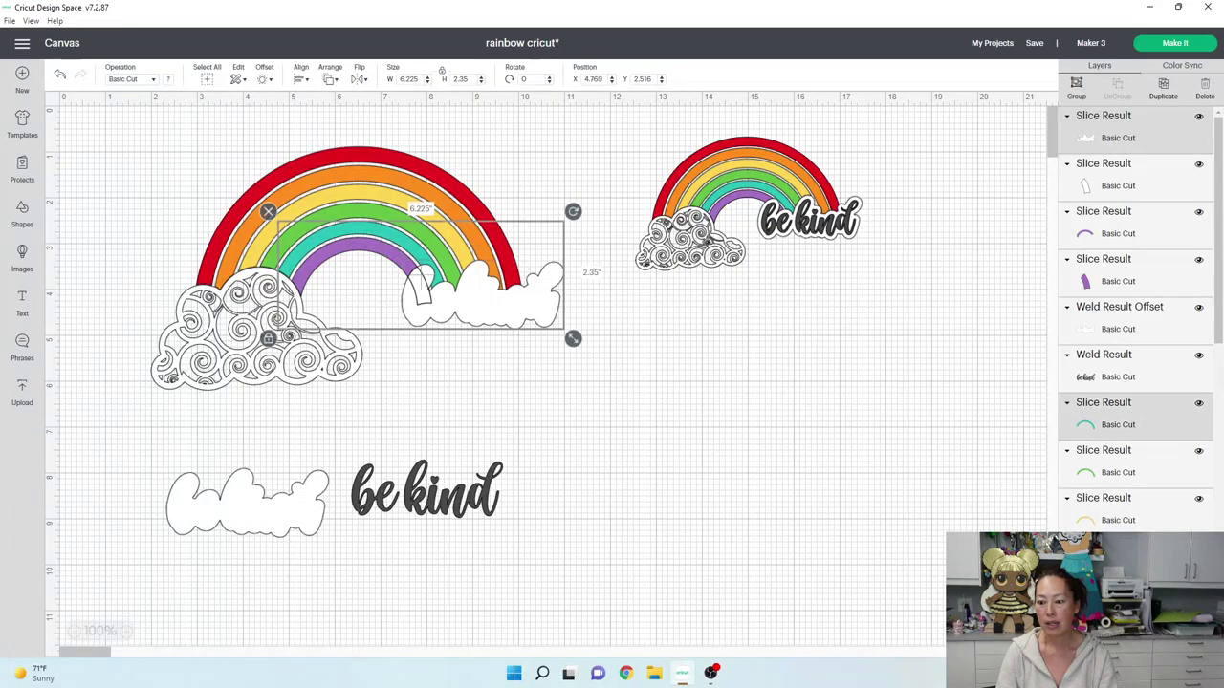
pyautogui.click(1080, 660)
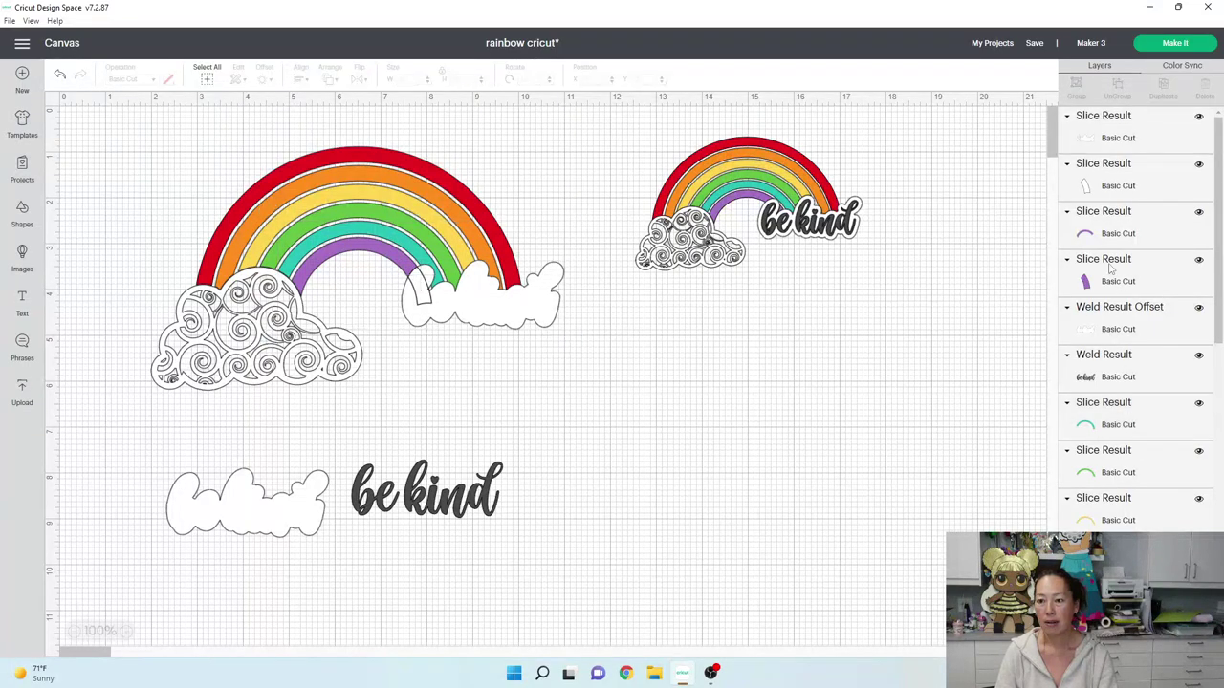
pyautogui.click(1117, 141)
pyautogui.scroll(-3, 1145, 407)
pyautogui.keyDown('shift'); pyautogui.click(1136, 443); pyautogui.keyUp('shift')
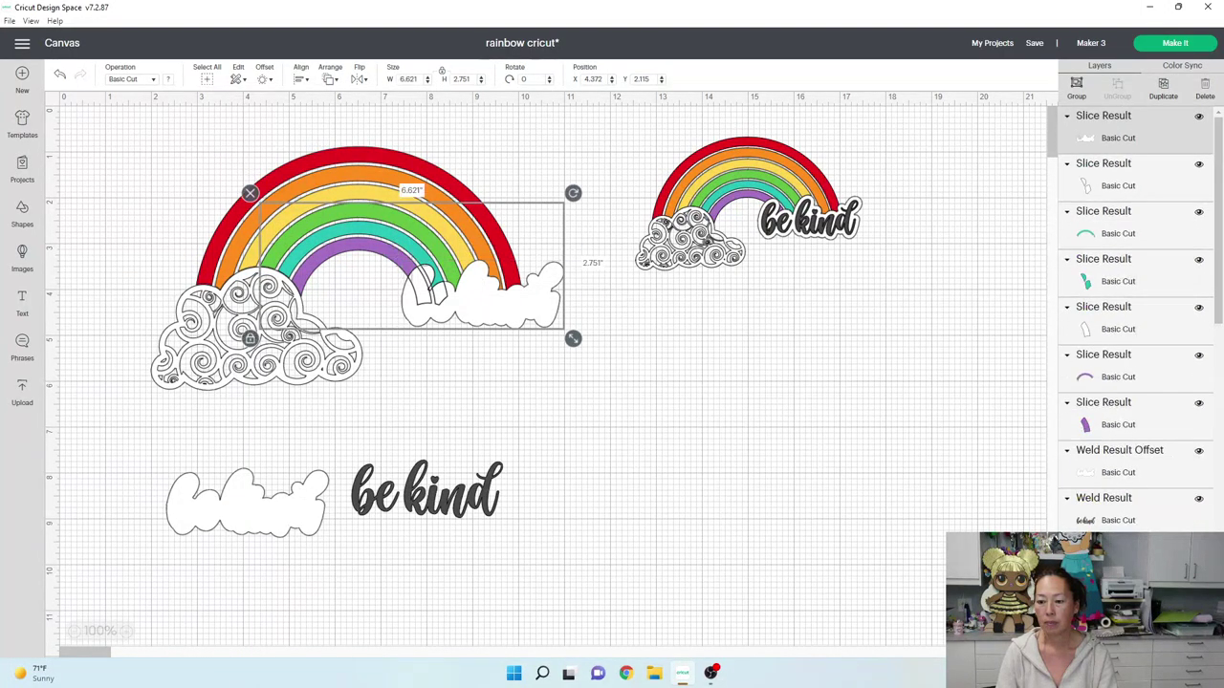
pyautogui.click(1076, 669)
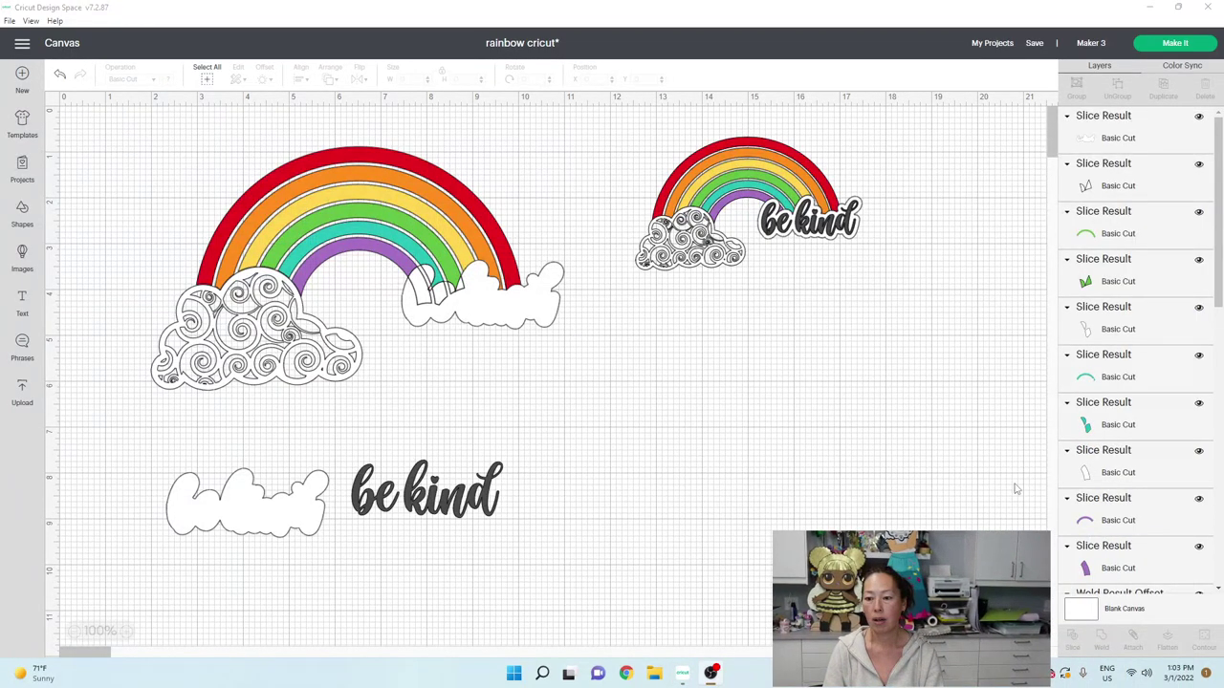
# Select the offset with the yellow arc and then the rainbow, undoing an accidental deletion.
pyautogui.click(1135, 134)
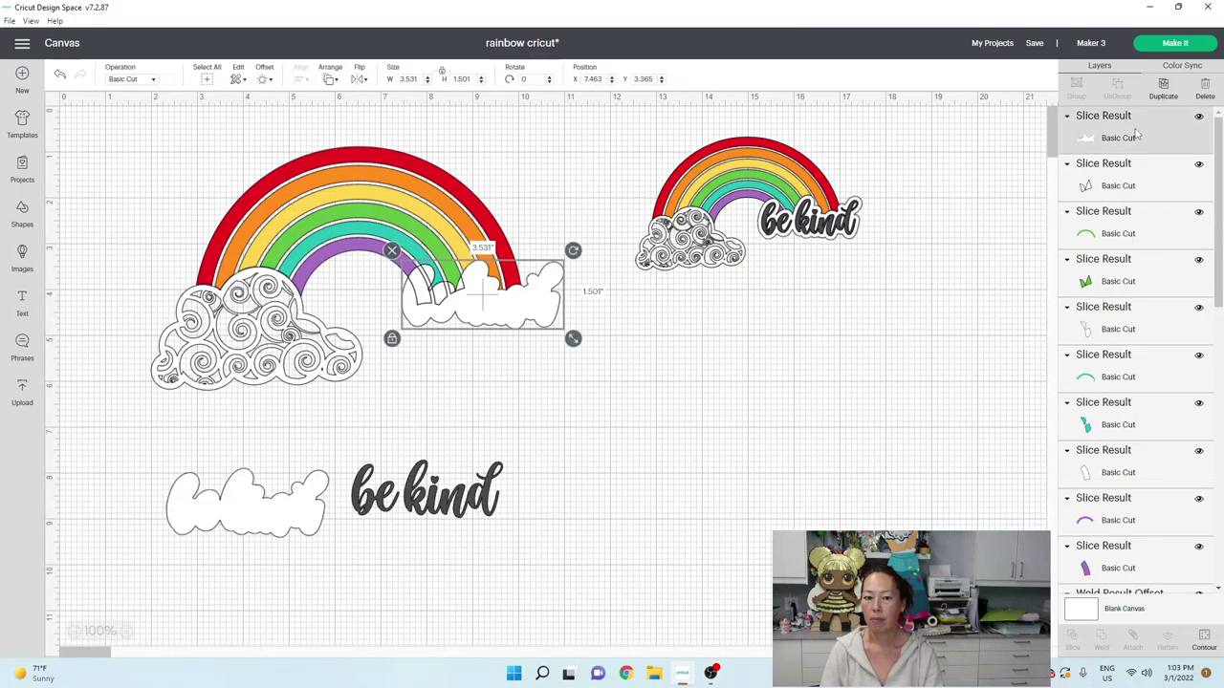
pyautogui.scroll(-5, 1123, 325)
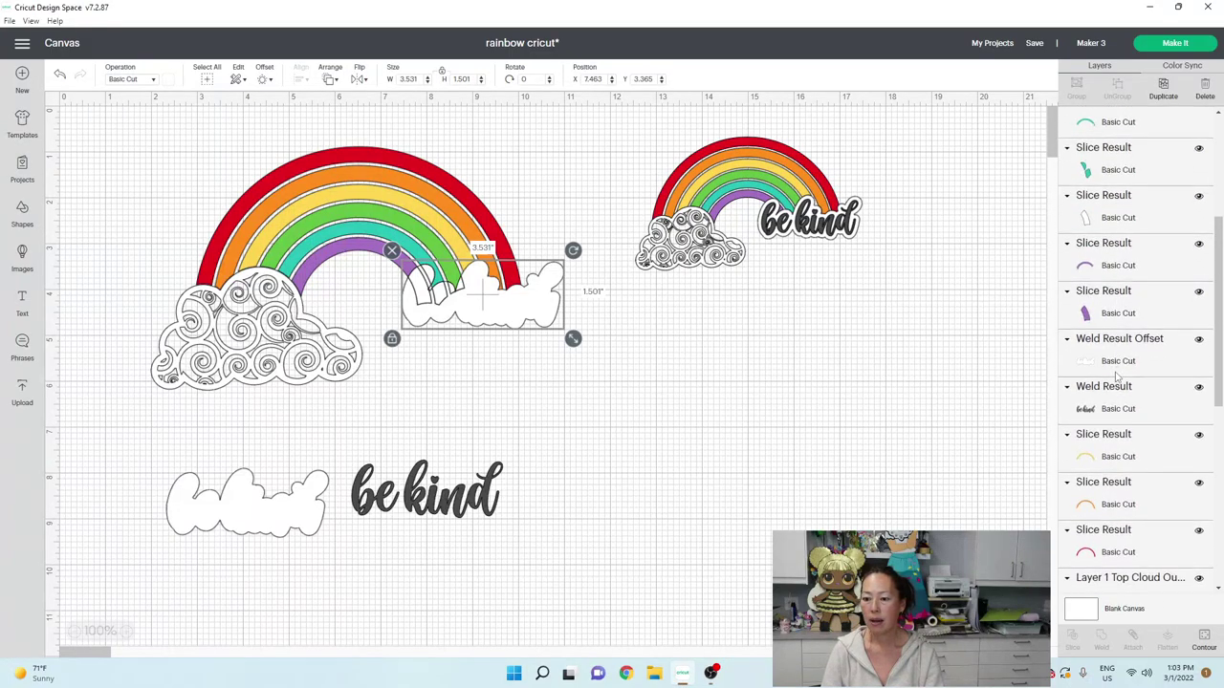
pyautogui.keyDown('shift'); pyautogui.click(1109, 470); pyautogui.keyUp('shift')
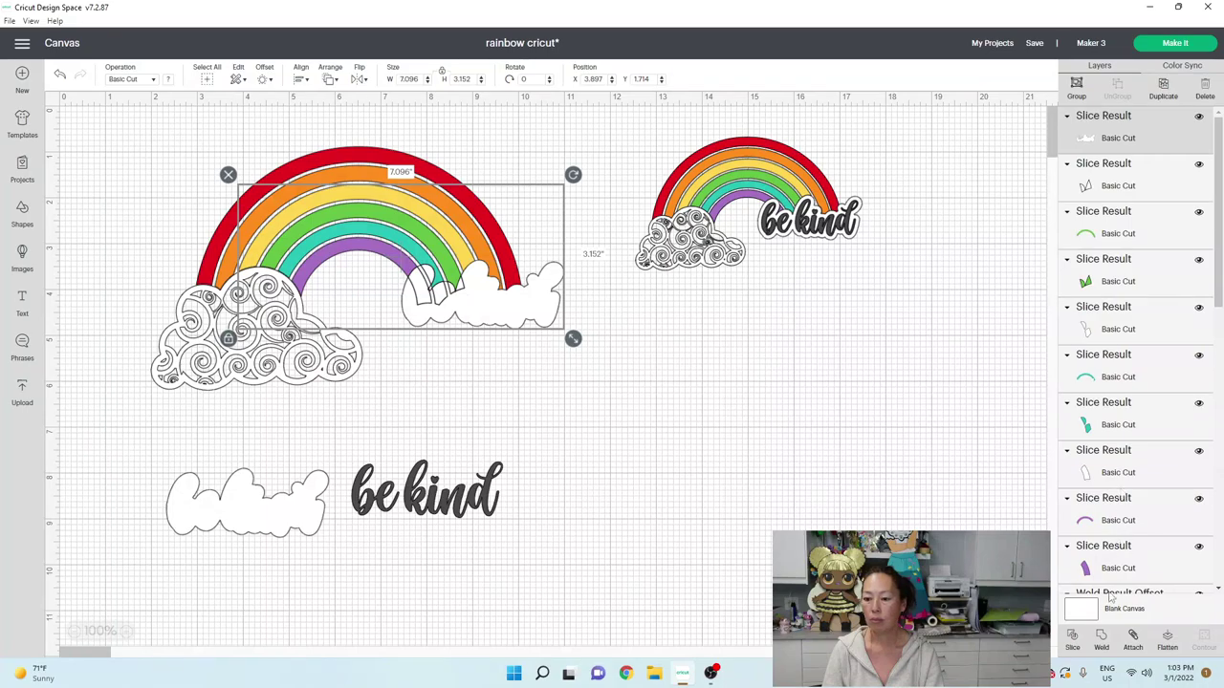
pyautogui.press('Delete')
pyautogui.hotkey('ctrl', 'z')
pyautogui.click(1115, 131)
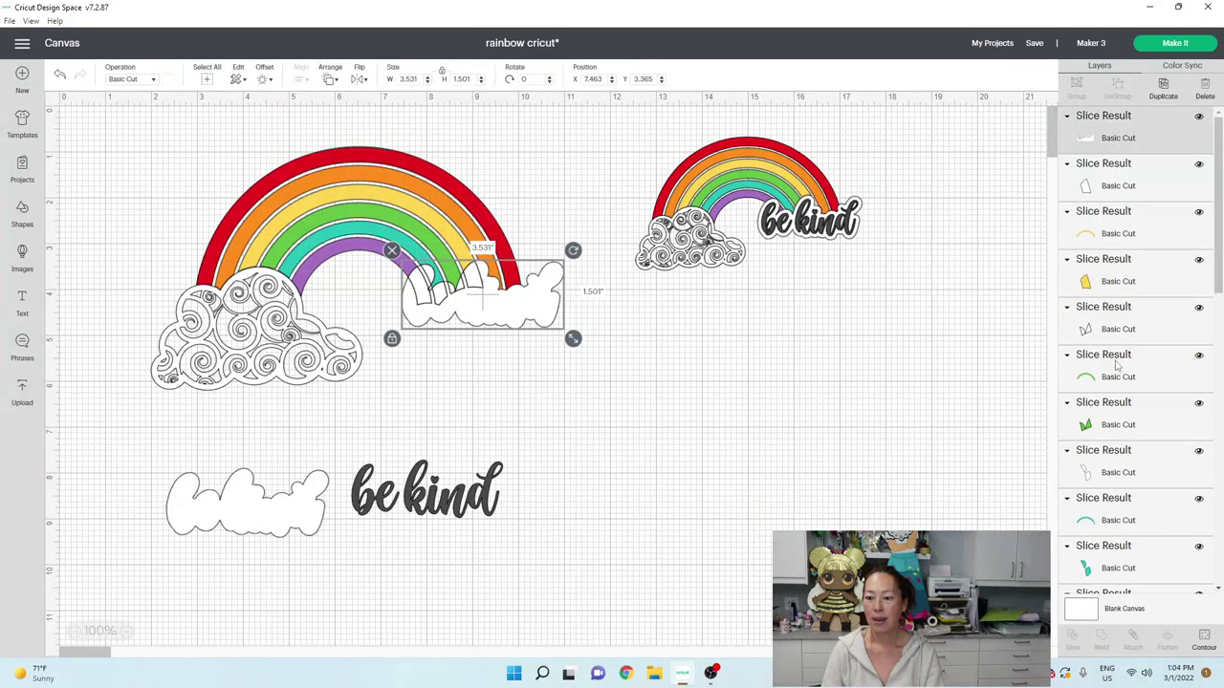
pyautogui.scroll(-5, 1116, 373)
pyautogui.keyDown('shift'); pyautogui.click(1113, 404); pyautogui.keyUp('shift')
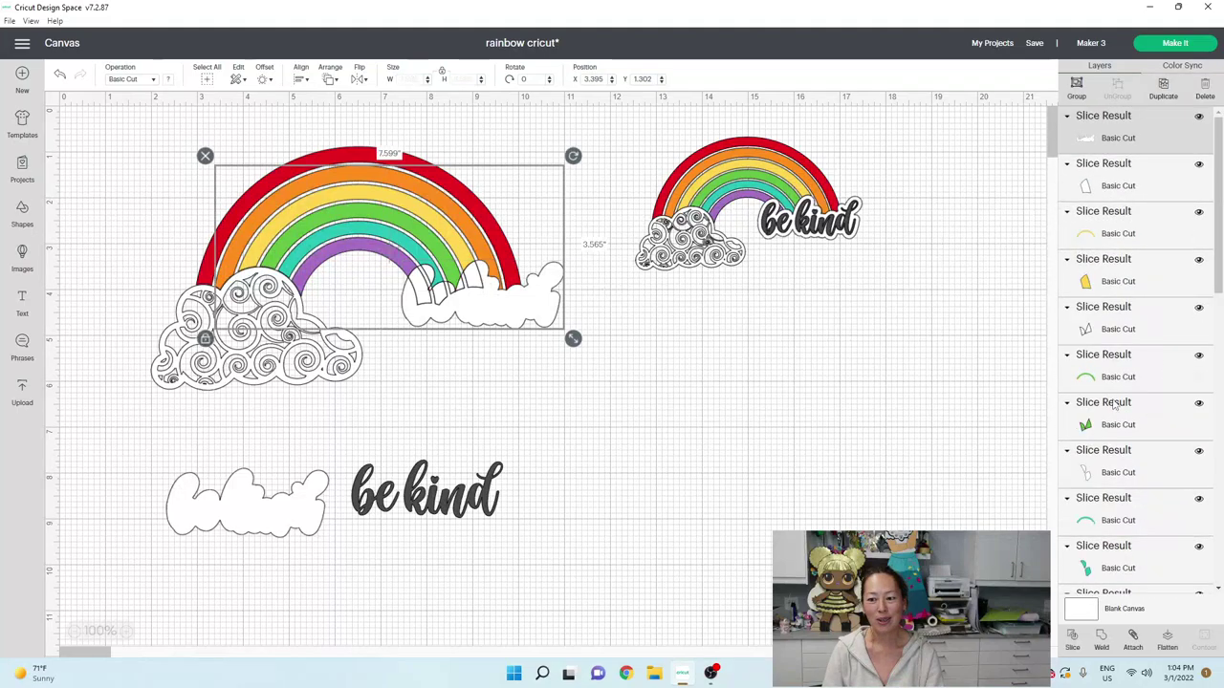
pyautogui.click(1072, 649)
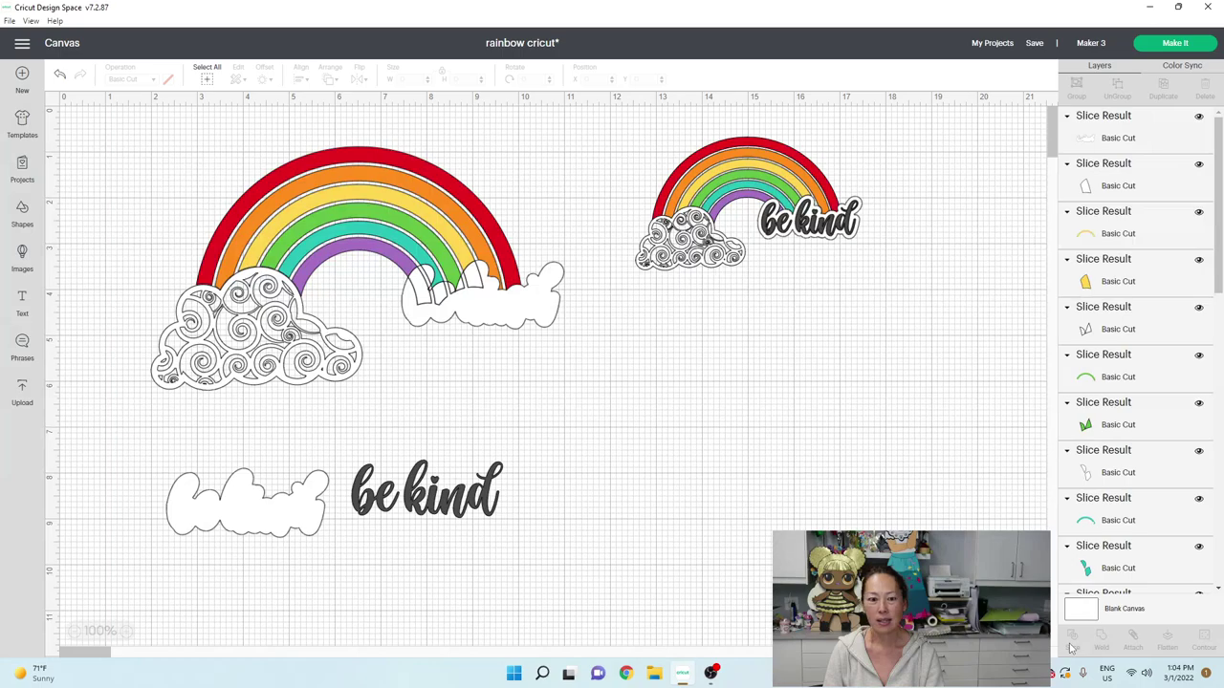
# Slice the outer red arc with the white cloud-shaped backing.
pyautogui.click(1117, 140)
pyautogui.scroll(-10, 1109, 287)
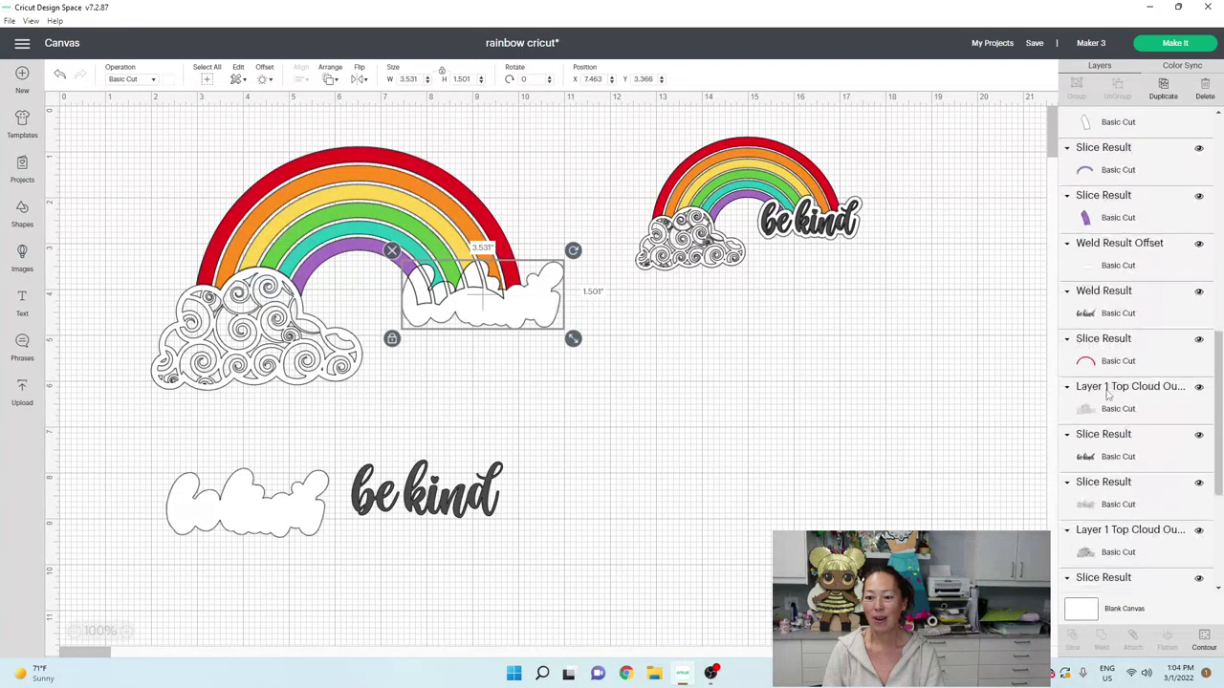
pyautogui.keyDown('shift'); pyautogui.click(1104, 349); pyautogui.keyUp('shift')
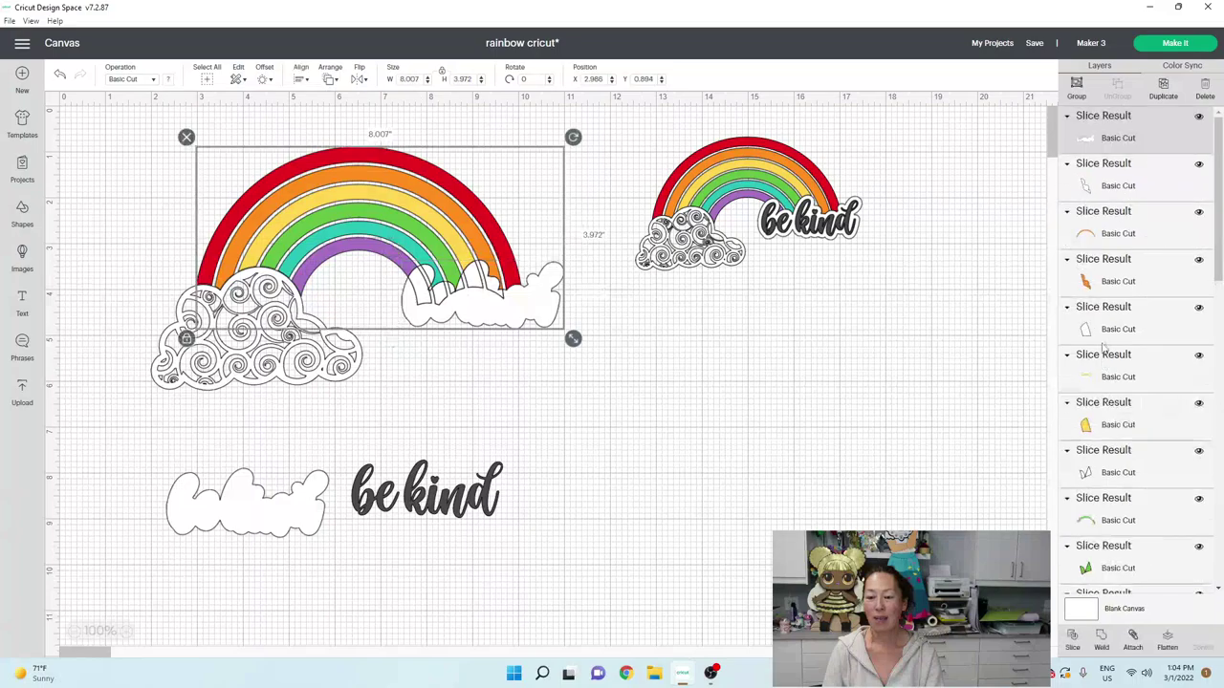
pyautogui.click(1073, 647)
# Delete the leftover cloud piece and the white, red and orange slice fragments.
pyautogui.click(555, 296)
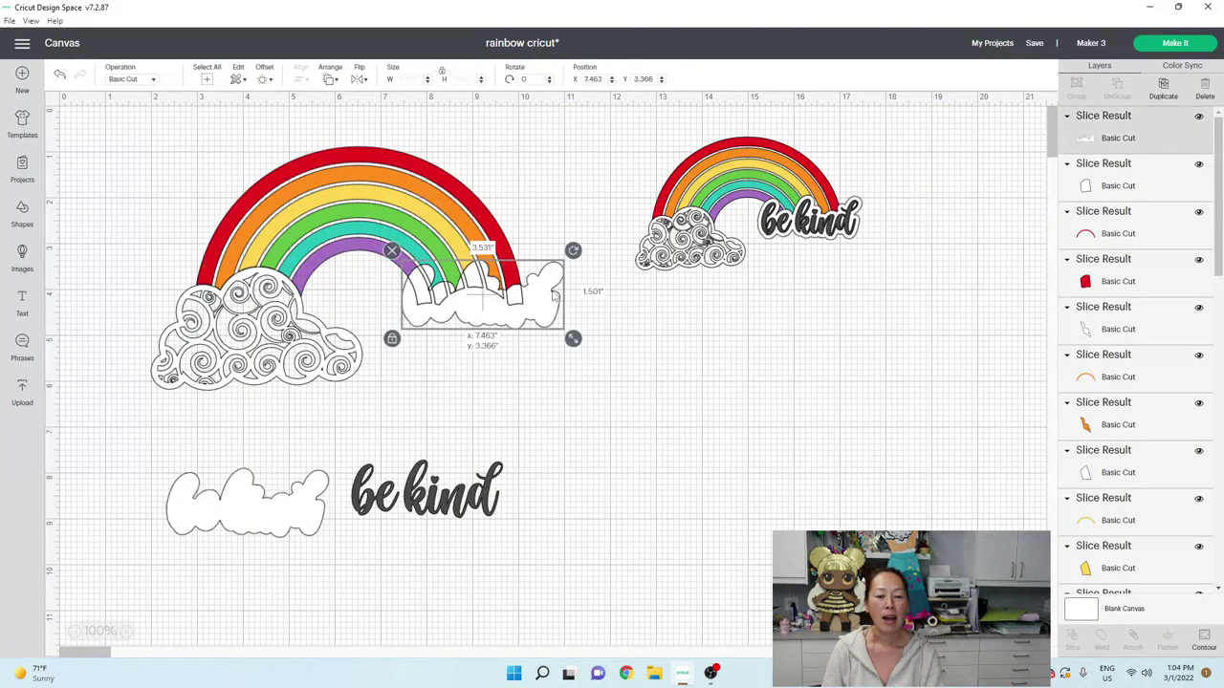
pyautogui.moveTo(552, 296); pyautogui.dragTo(601, 387)
pyautogui.press('Delete')
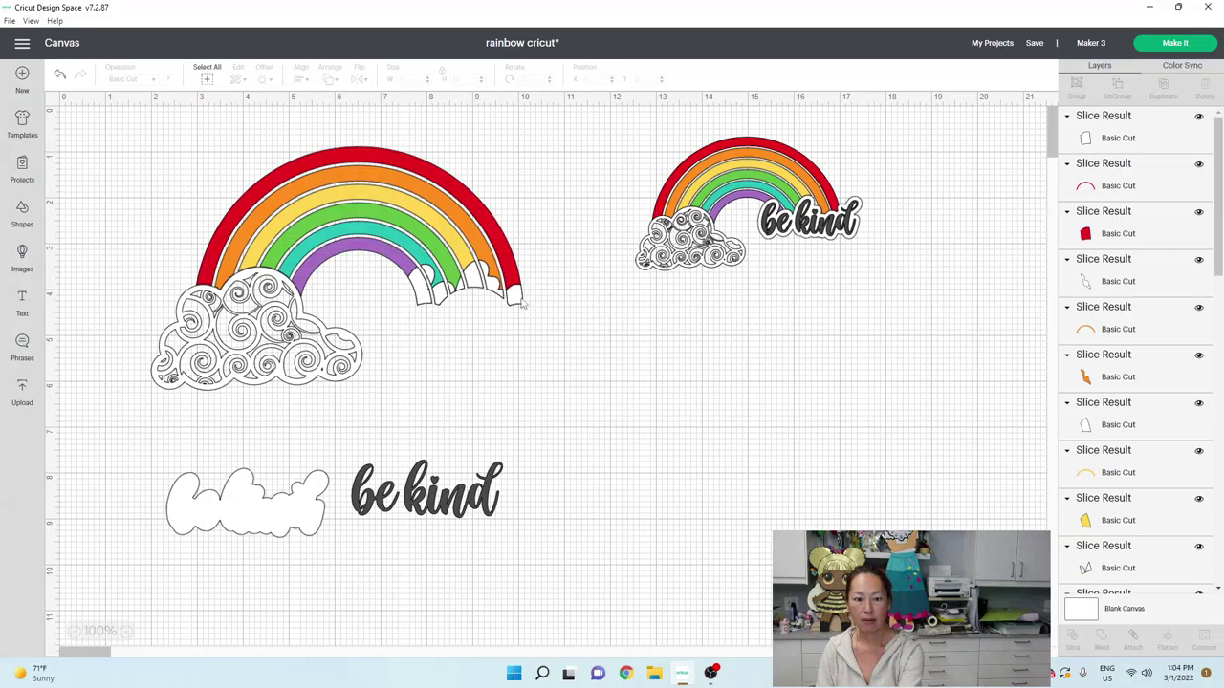
pyautogui.click(1104, 137)
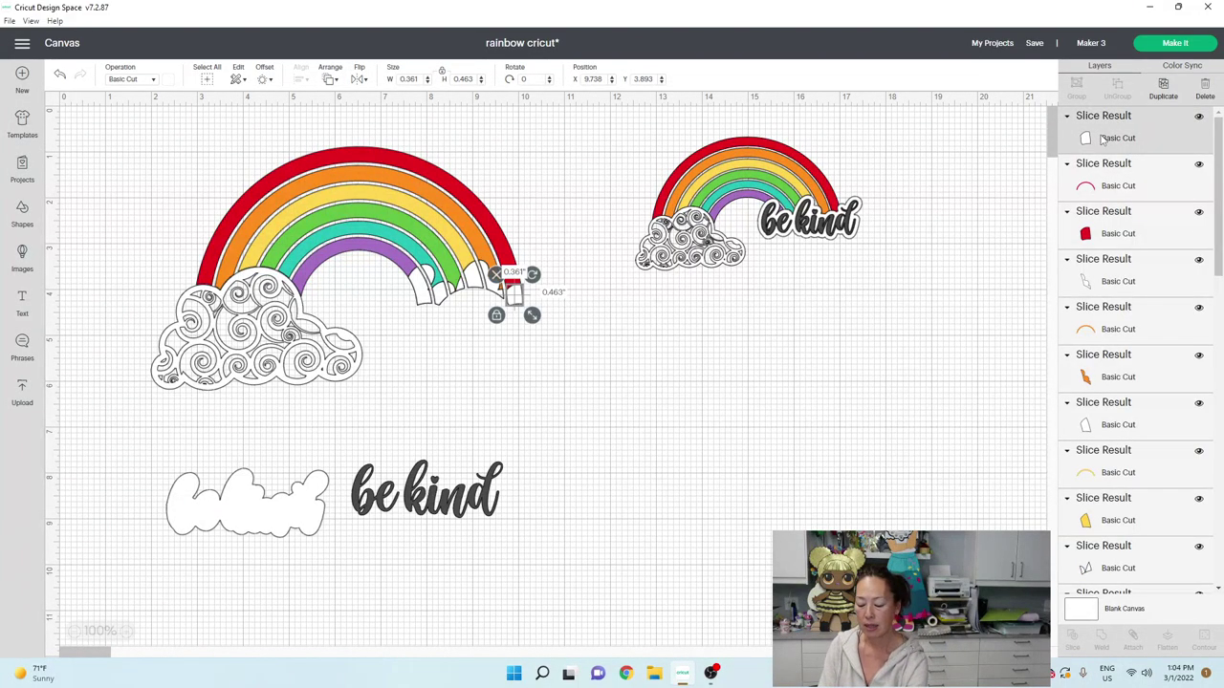
pyautogui.press('Delete')
pyautogui.click(1104, 180)
pyautogui.press('Delete')
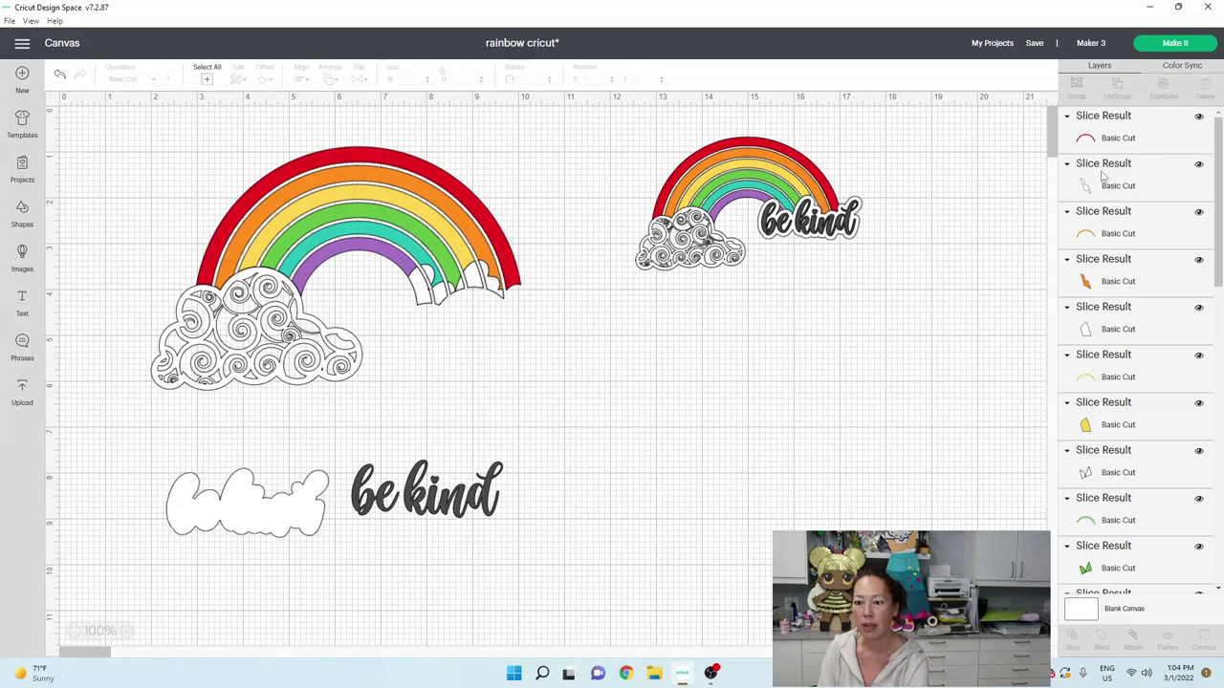
pyautogui.click(1104, 180)
pyautogui.press('Delete')
pyautogui.click(1109, 236)
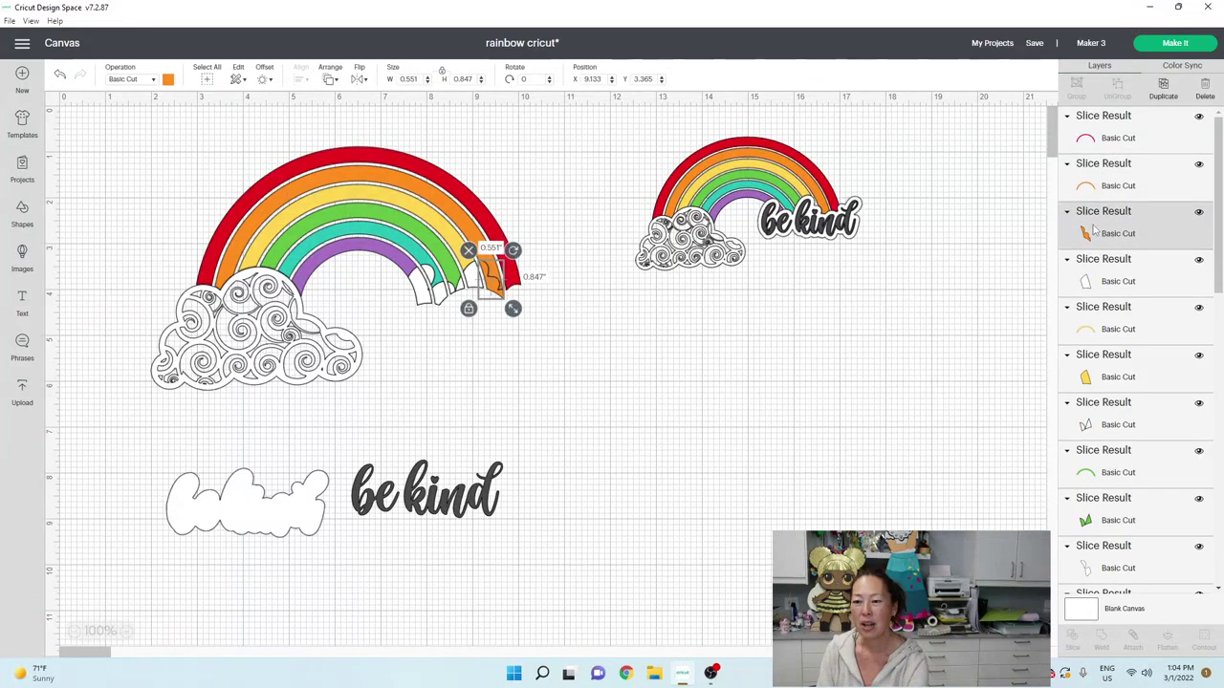
pyautogui.press('Delete')
pyautogui.click(1104, 232)
pyautogui.press('Delete')
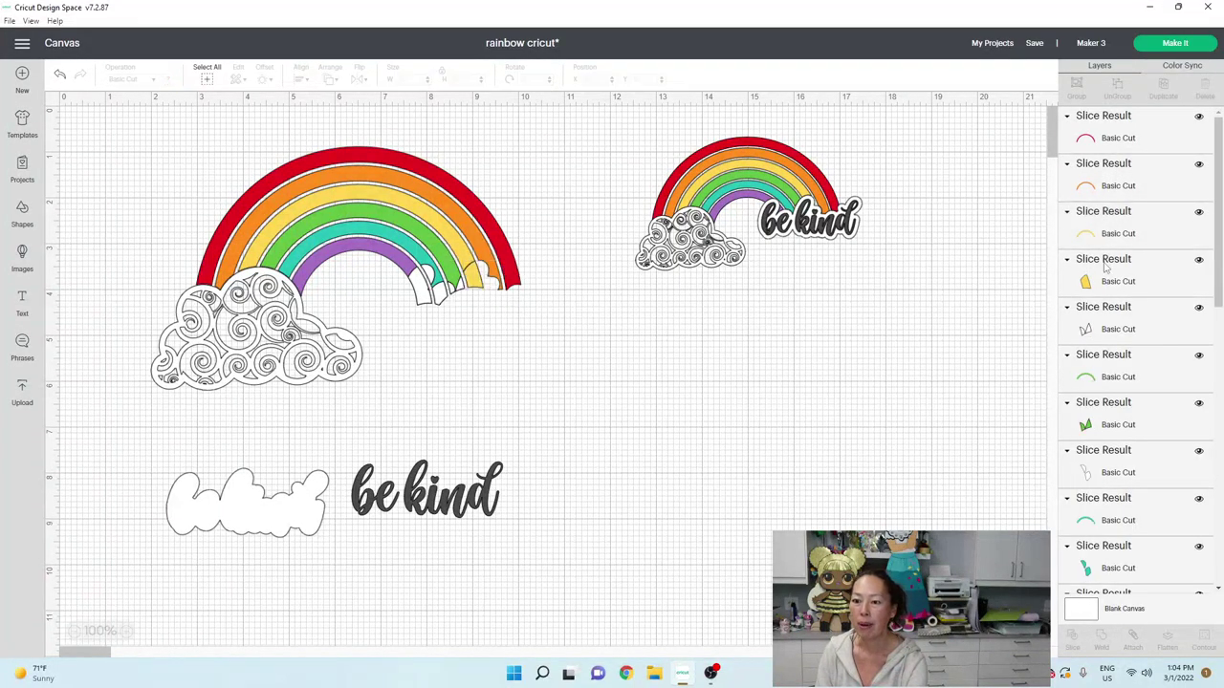
# Delete the remaining white, yellow, green and purple slice fragments.
pyautogui.click(1100, 279)
pyautogui.press('Delete')
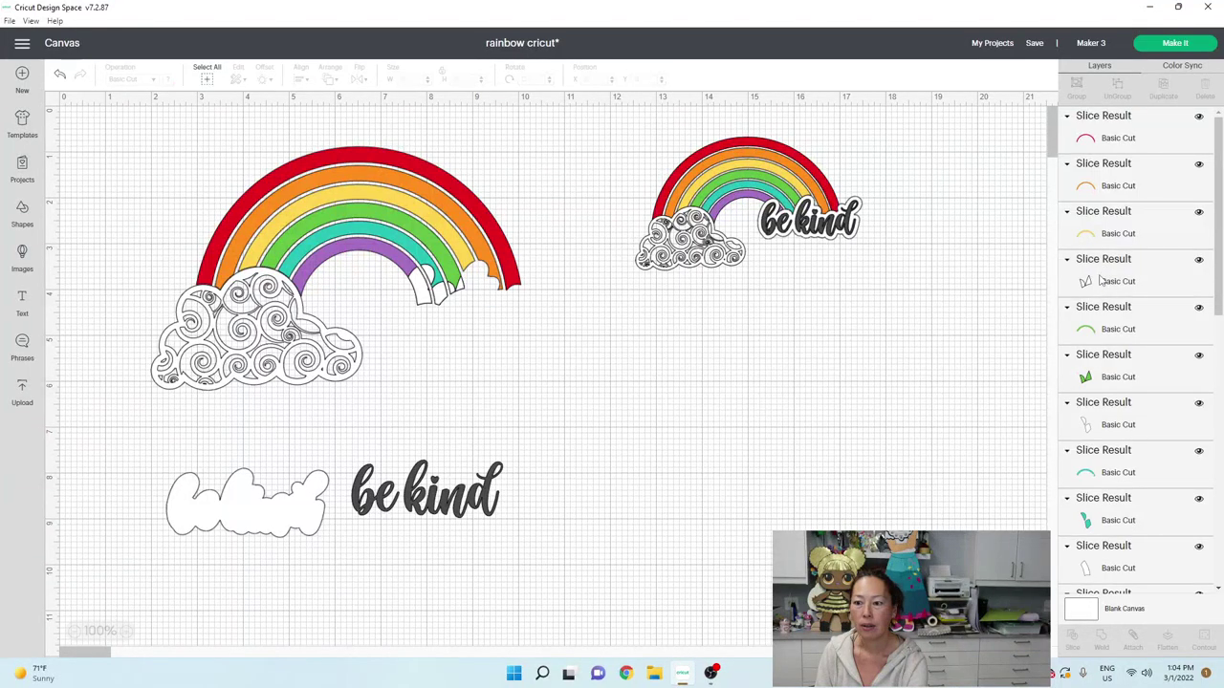
pyautogui.click(1103, 283)
pyautogui.press('Delete')
pyautogui.click(1101, 329)
pyautogui.press('Delete')
pyautogui.click(1101, 329)
pyautogui.press('Delete')
pyautogui.click(1103, 379)
pyautogui.press('Delete')
pyautogui.click(1104, 380)
pyautogui.press('Delete')
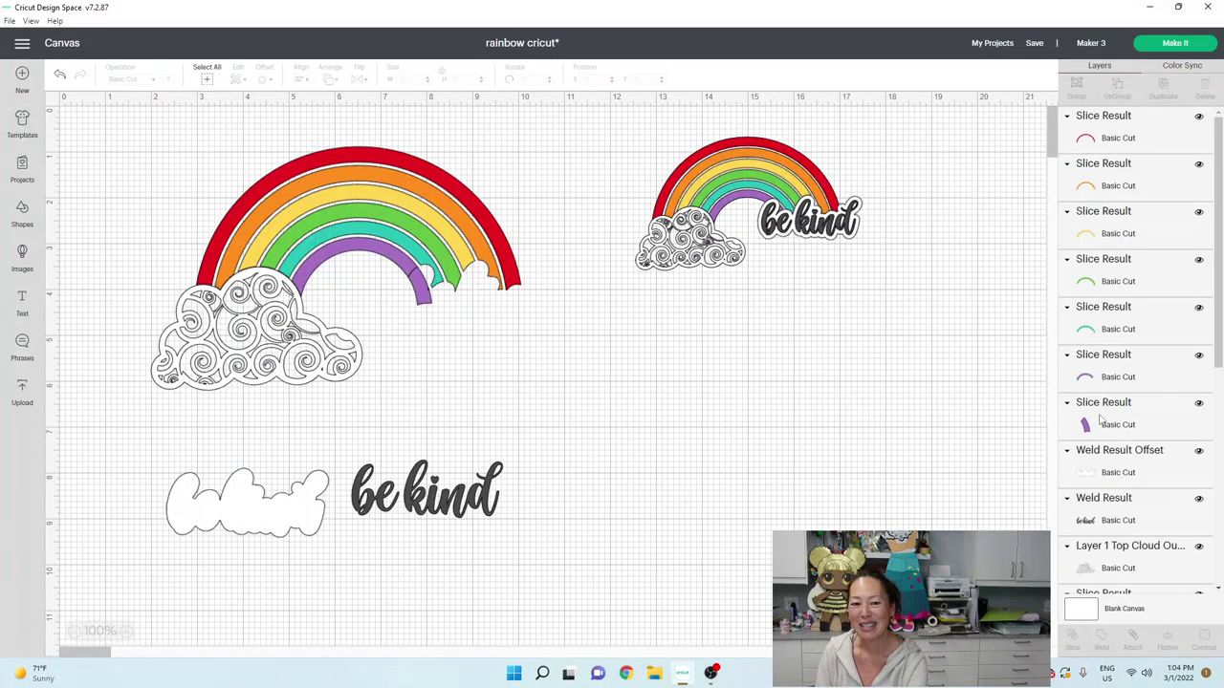
pyautogui.click(1101, 413)
pyautogui.press('Delete')
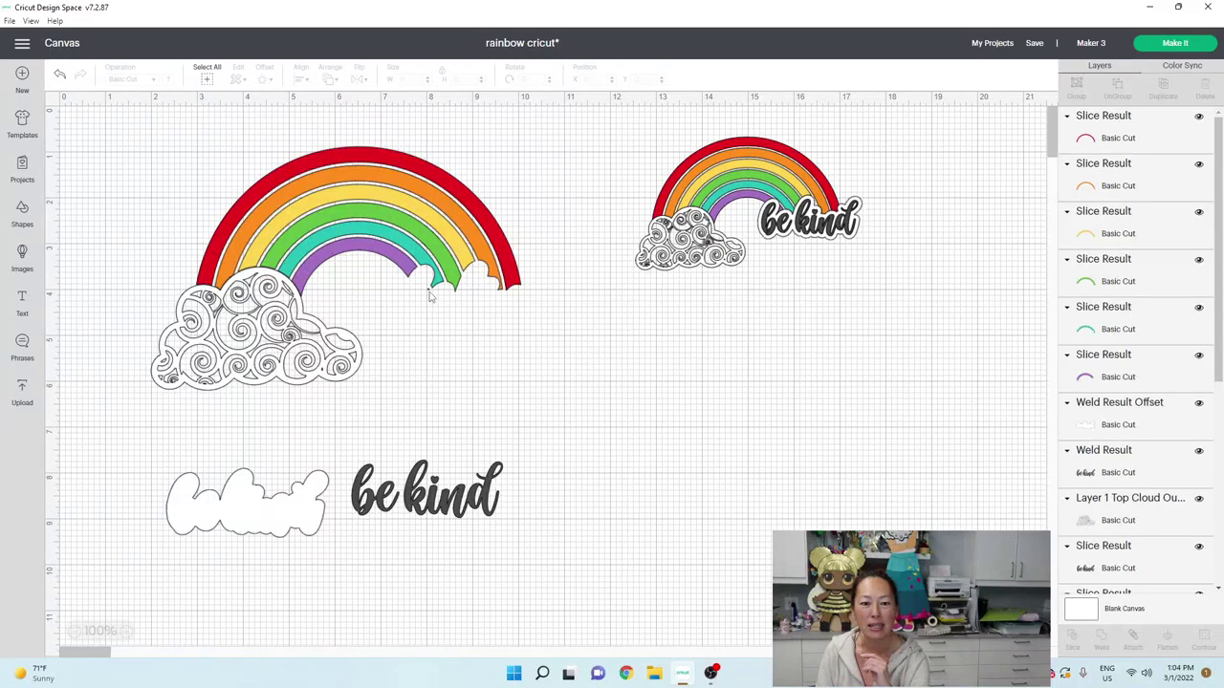
# Hide the stray triangle contour on the purple arc, narrowing it to 2.734 × 1.286 in.
pyautogui.click(1157, 370)
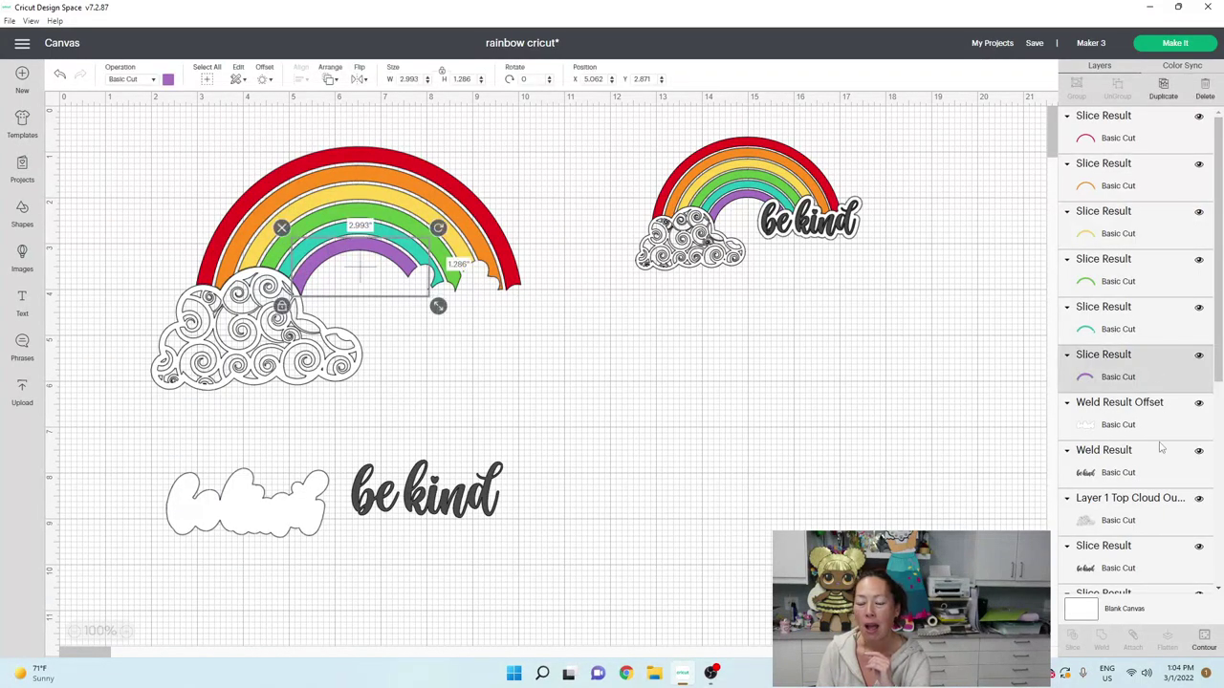
pyautogui.click(1205, 642)
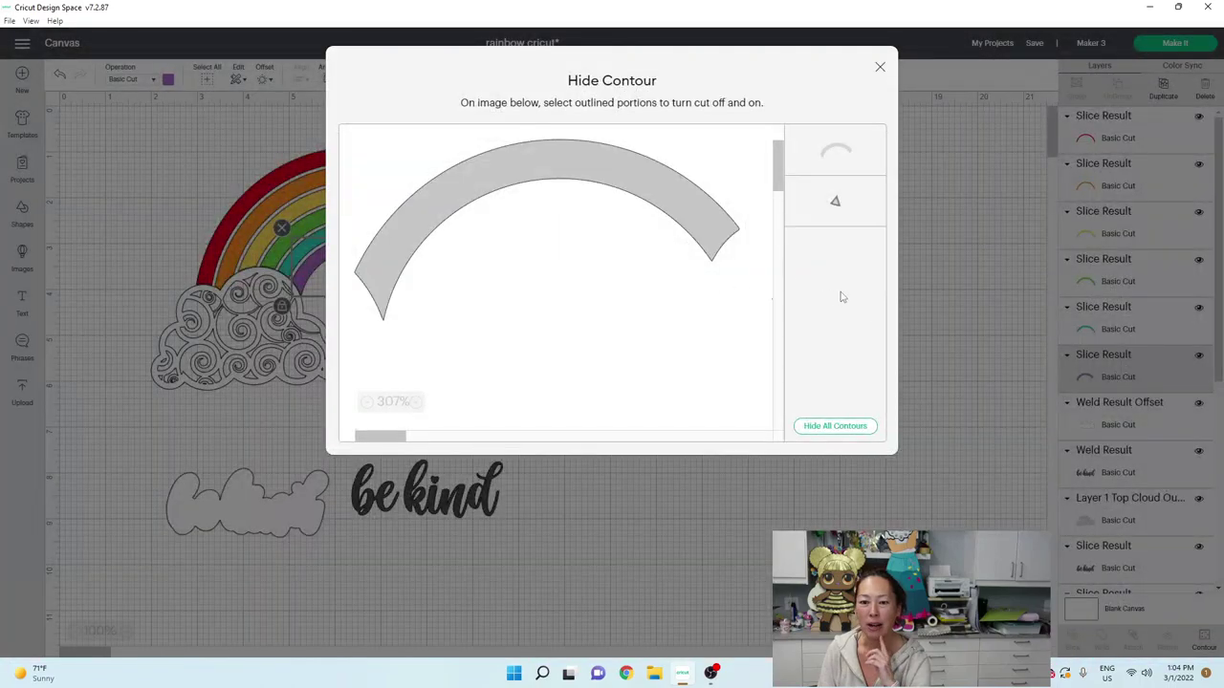
pyautogui.click(848, 211)
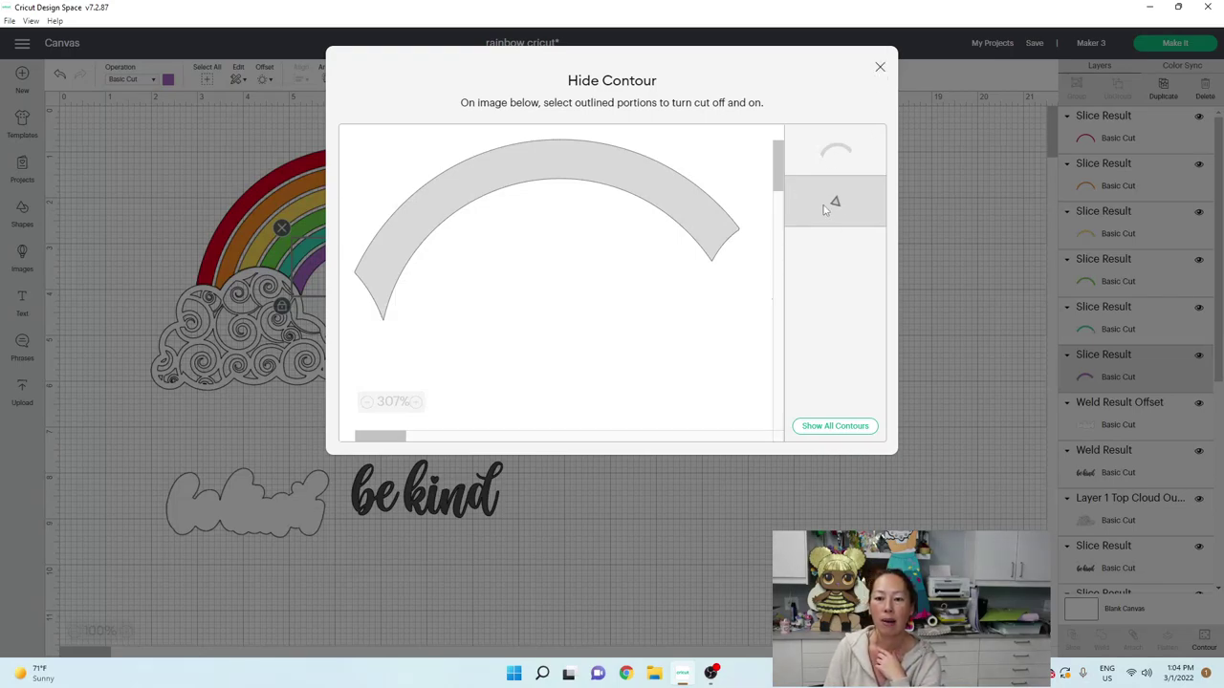
pyautogui.click(880, 67)
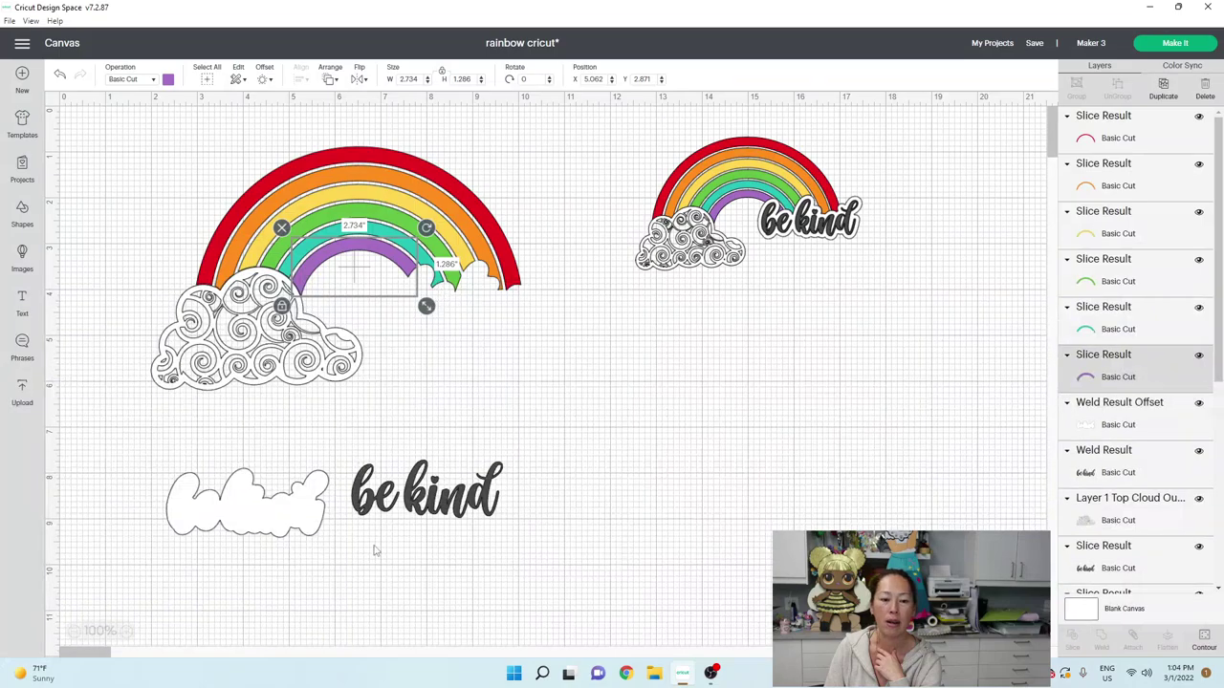
# Seat the white backing in the rainbow's right-end notch with 'be kind' sent to front on it.
pyautogui.moveTo(435, 512); pyautogui.dragTo(550, 519)
pyautogui.moveTo(240, 506); pyautogui.dragTo(473, 301)
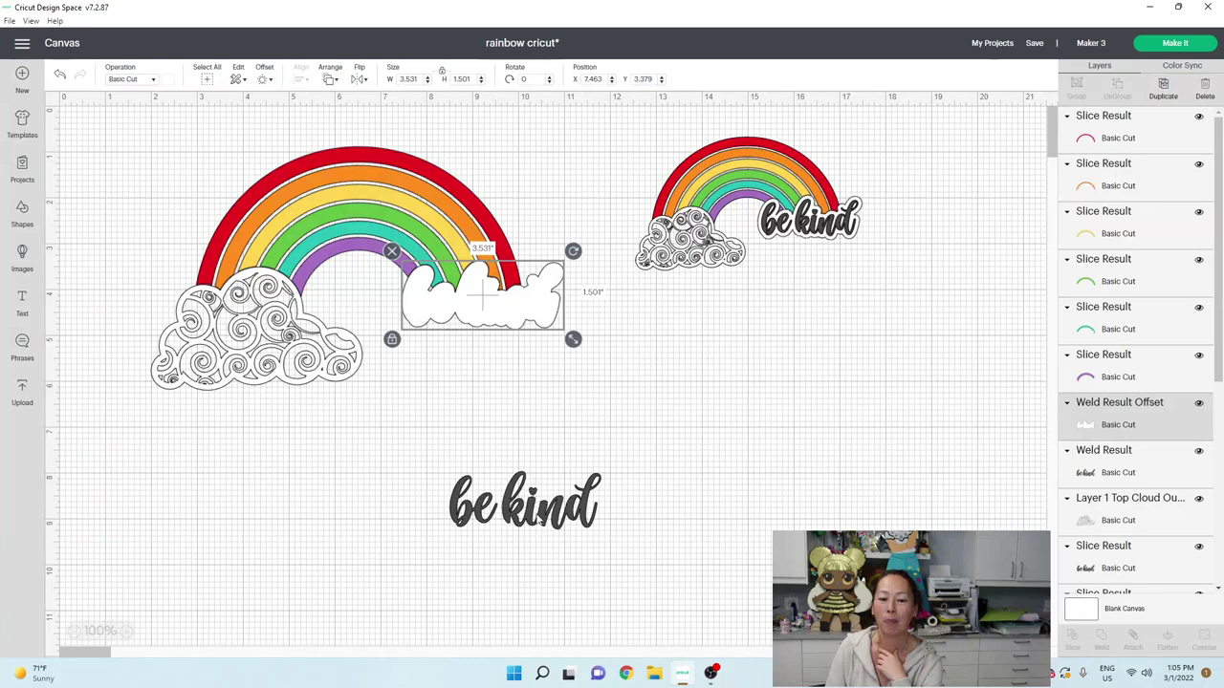
pyautogui.moveTo(526, 502); pyautogui.dragTo(477, 372)
pyautogui.click(330, 78)
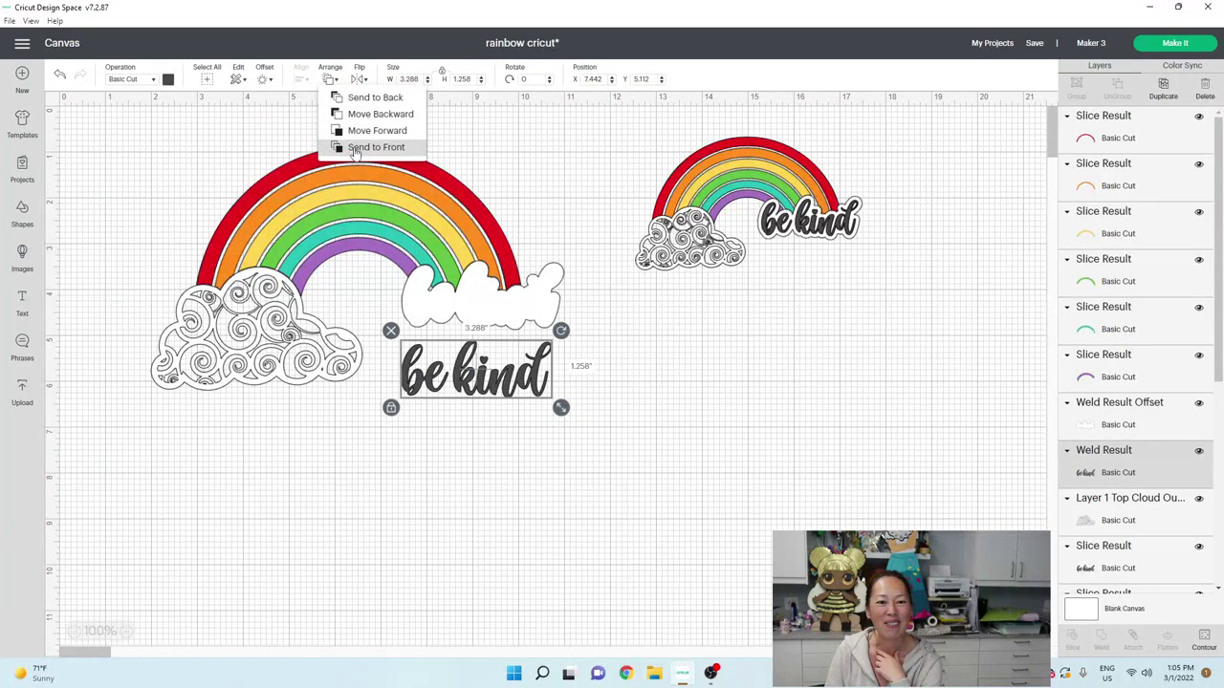
pyautogui.click(356, 148)
pyautogui.moveTo(475, 373); pyautogui.dragTo(496, 305)
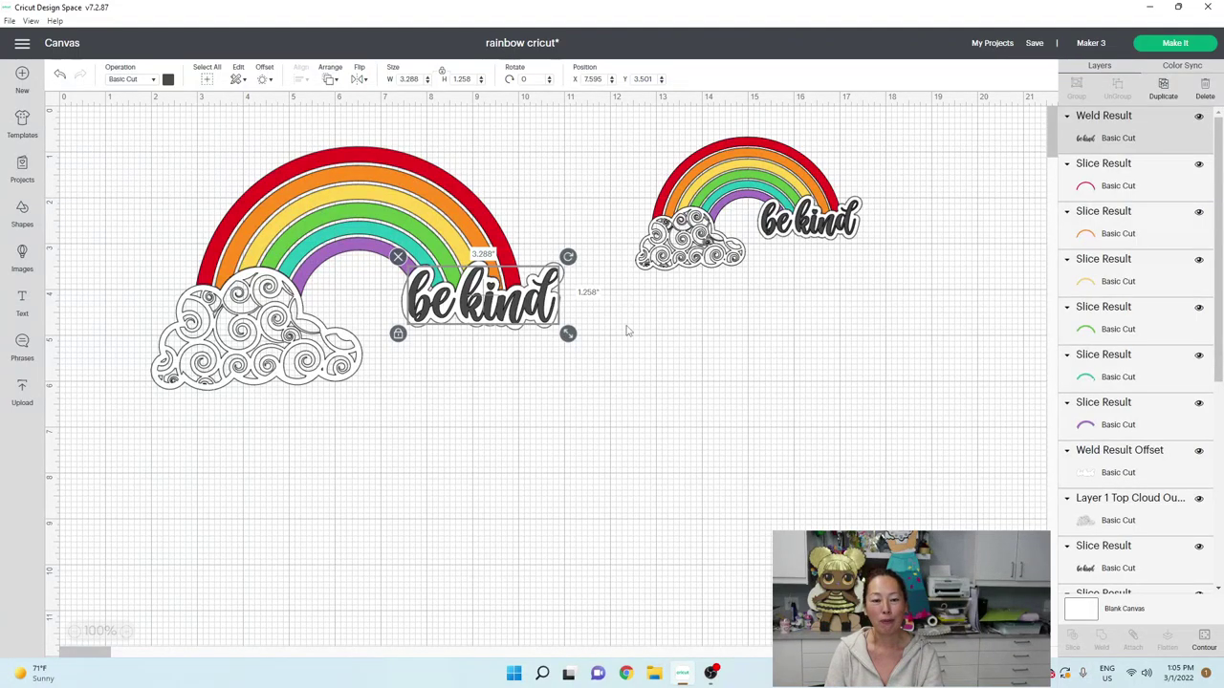
pyautogui.click(797, 444)
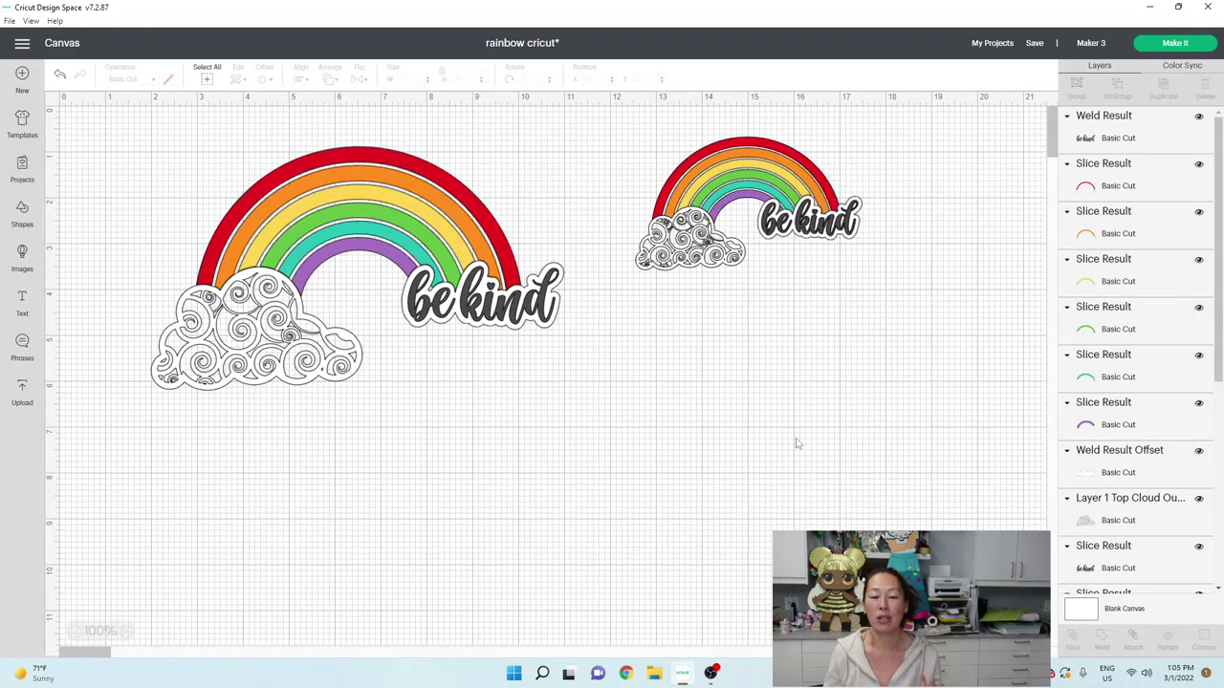
# Scale the whole rainbow, cloud and 'be kind' design down to 6.199 × 3.66 in.
pyautogui.moveTo(134, 161); pyautogui.dragTo(511, 469)
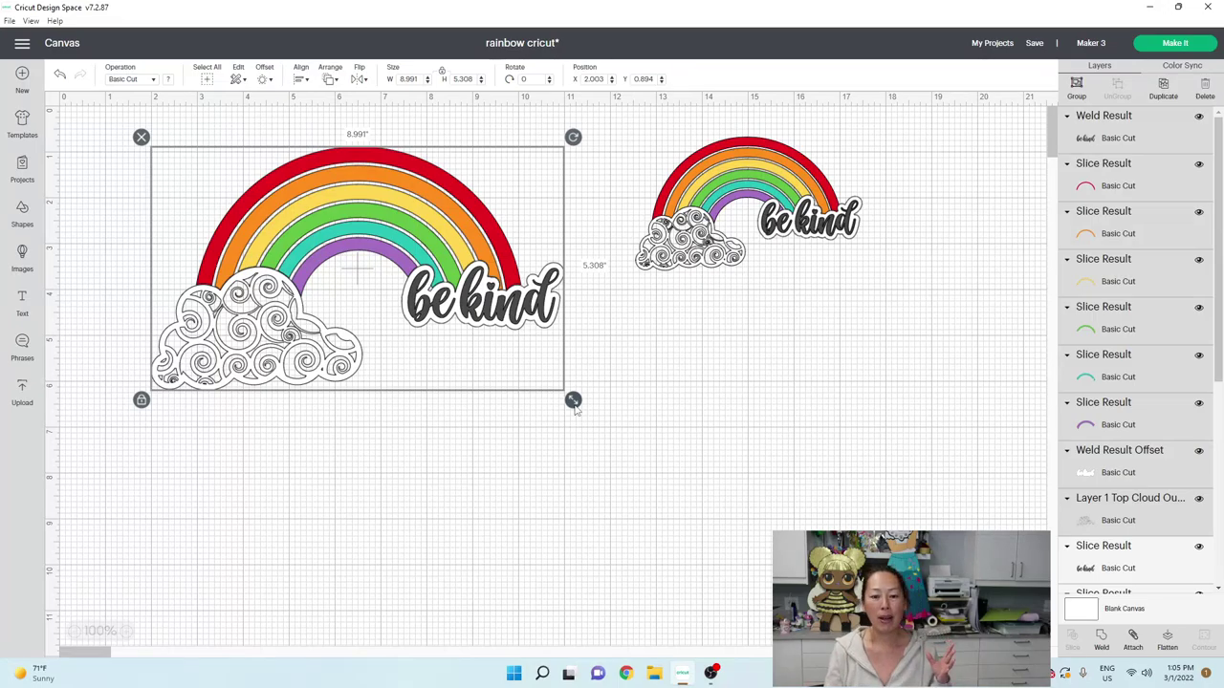
pyautogui.moveTo(573, 401); pyautogui.dragTo(486, 347)
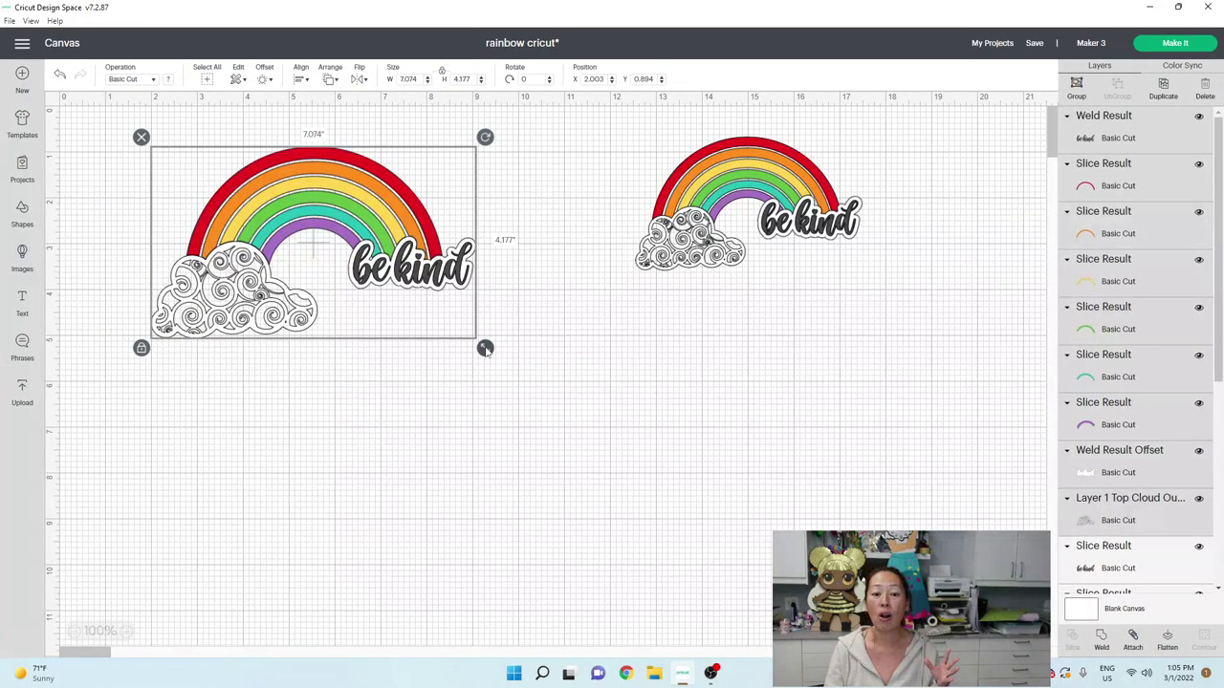
pyautogui.moveTo(486, 349); pyautogui.dragTo(445, 325)
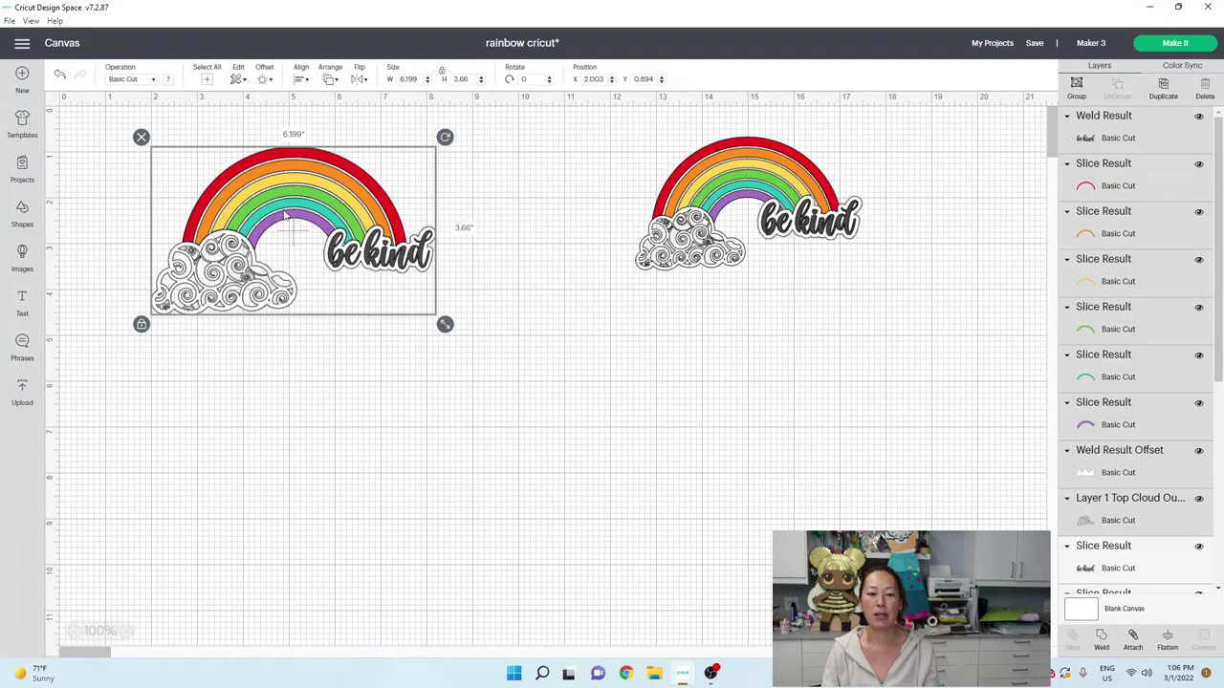
pyautogui.click(415, 442)
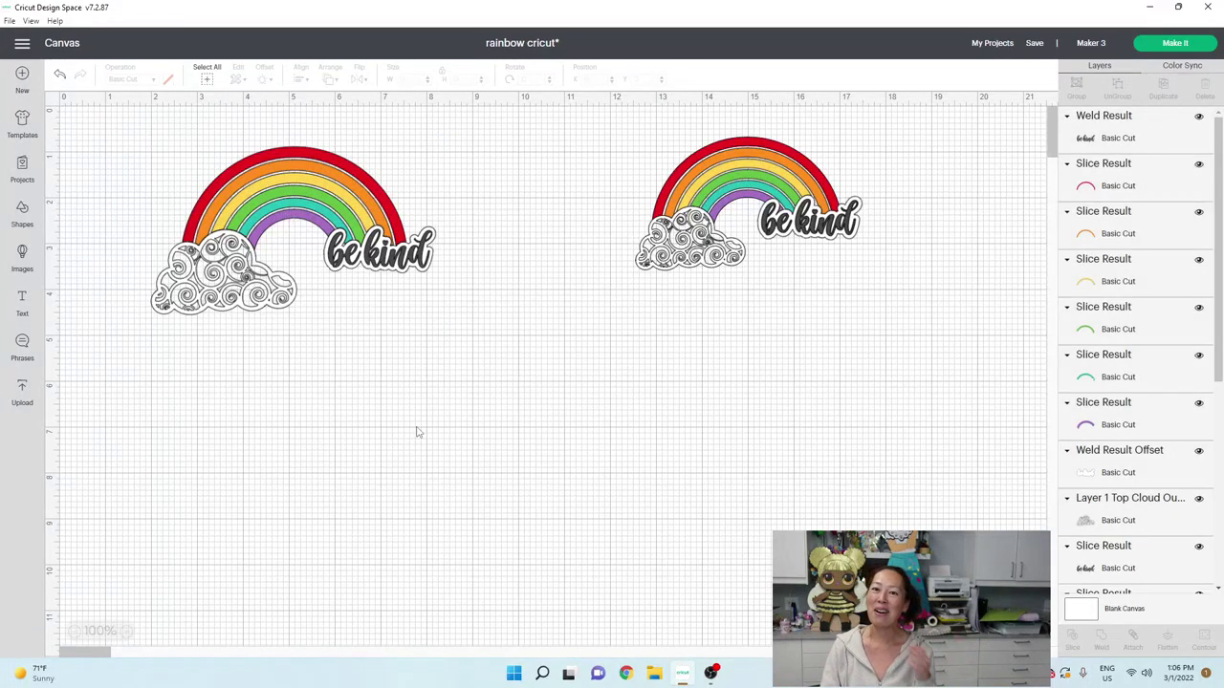